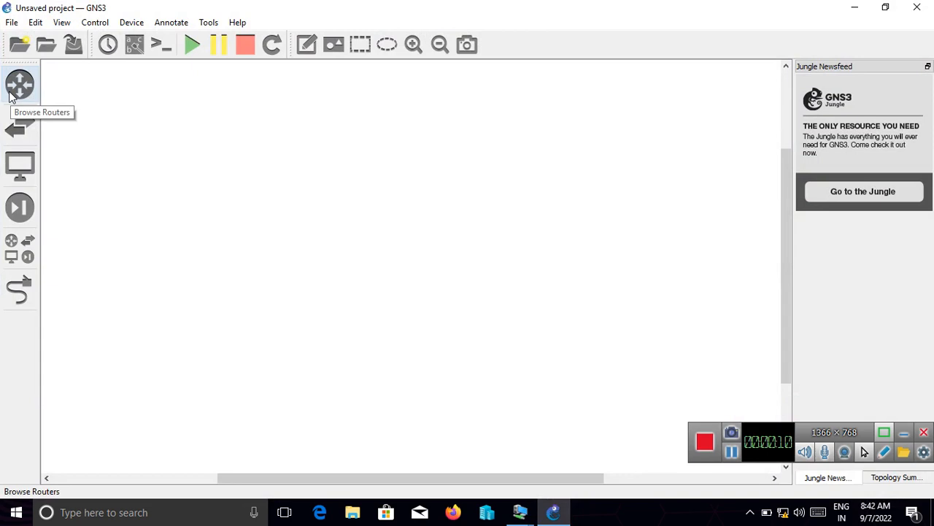
# - Add three c7200 routers to the empty workspace, one below another
pyautogui.click(11, 94)
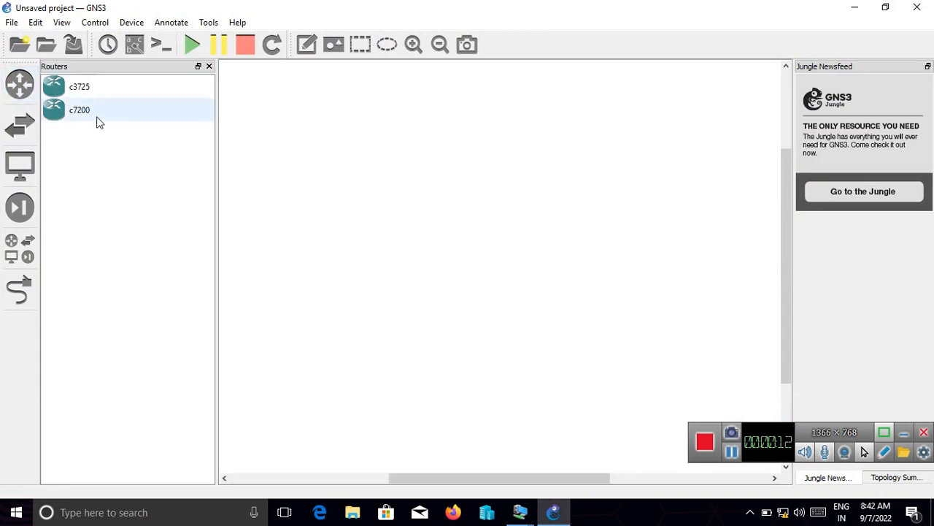
pyautogui.moveTo(97, 117); pyautogui.dragTo(454, 98)
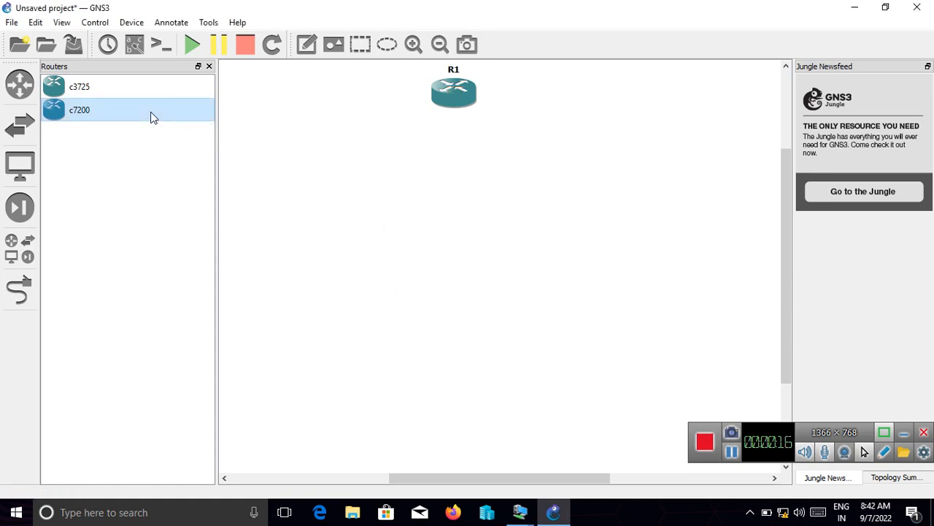
pyautogui.moveTo(151, 118); pyautogui.dragTo(470, 172)
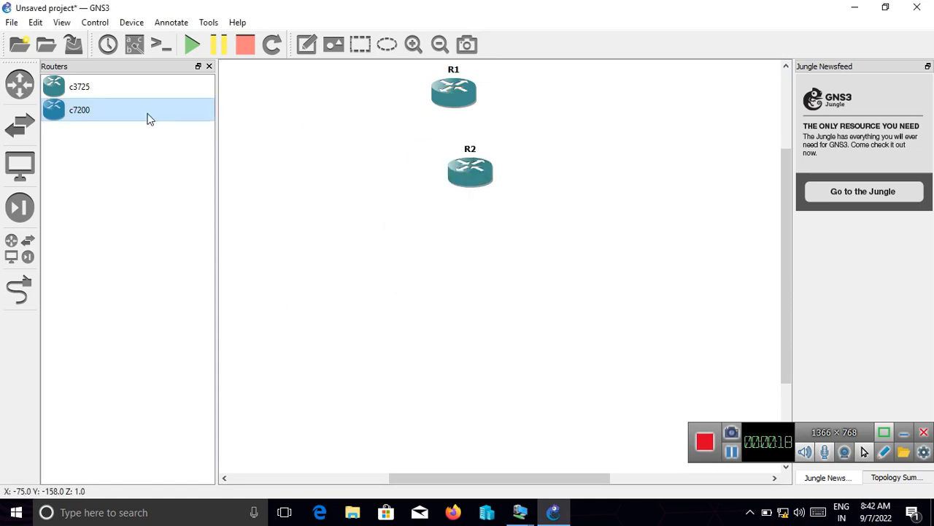
pyautogui.moveTo(148, 118); pyautogui.dragTo(494, 307)
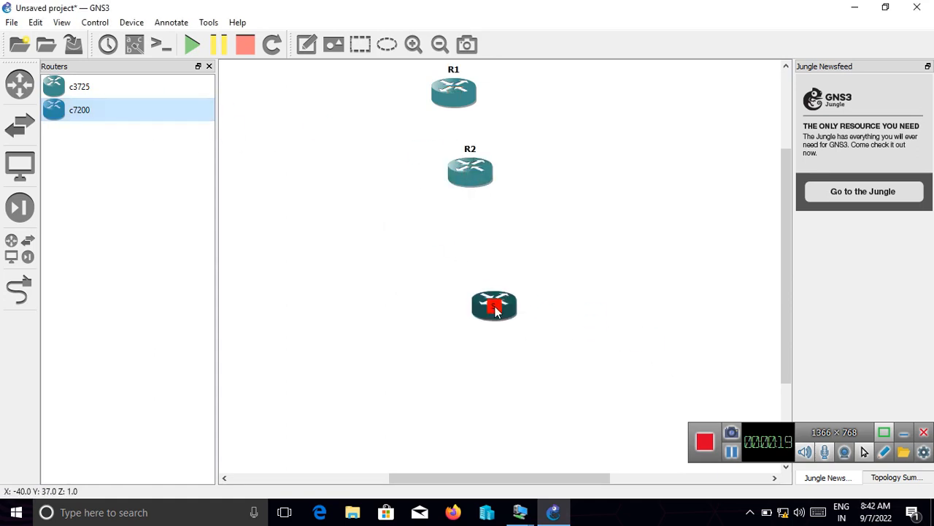
pyautogui.click(209, 67)
# - Arrange the three routers in an evenly spaced vertical column with R1 above R2 and R3 lowest
pyautogui.moveTo(363, 102); pyautogui.dragTo(383, 119)
pyautogui.moveTo(388, 185); pyautogui.dragTo(391, 265)
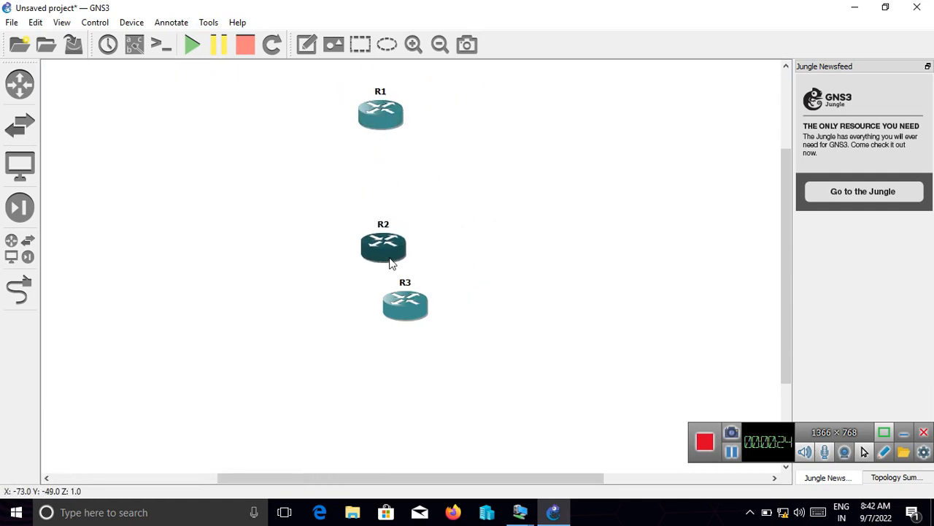
pyautogui.moveTo(409, 308); pyautogui.dragTo(389, 396)
pyautogui.click(462, 289)
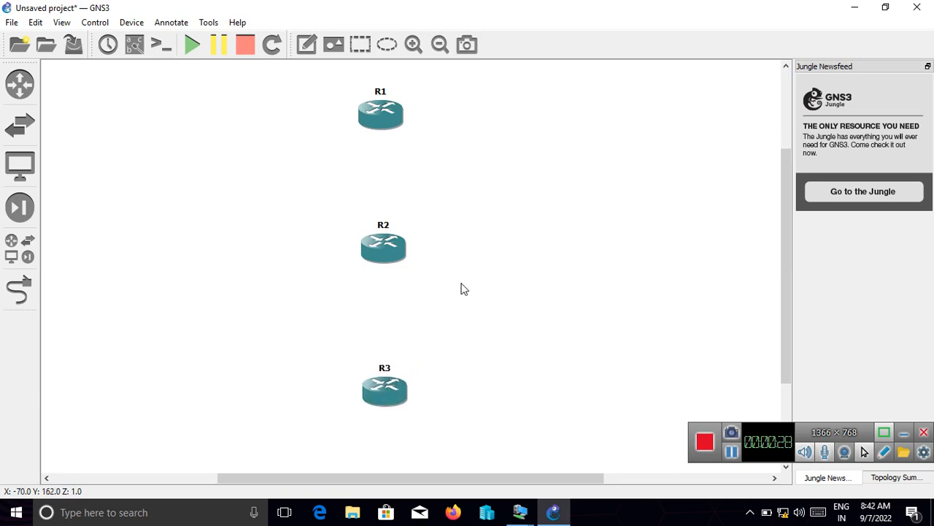
# - Swap the positions of R2 and R3 so that R3 sits in the middle of the column
pyautogui.click(396, 253)
pyautogui.moveTo(388, 258); pyautogui.dragTo(465, 442)
pyautogui.moveTo(383, 406); pyautogui.dragTo(386, 260)
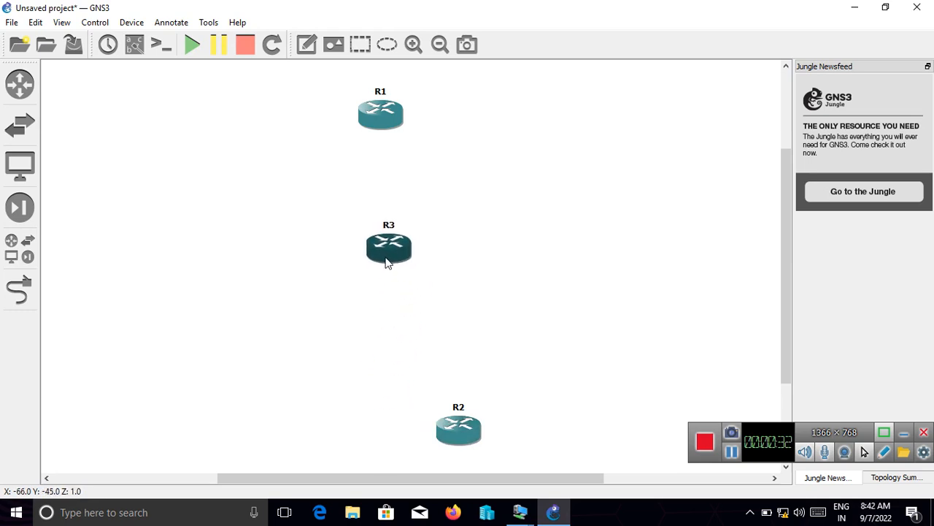
pyautogui.moveTo(457, 430); pyautogui.dragTo(398, 406)
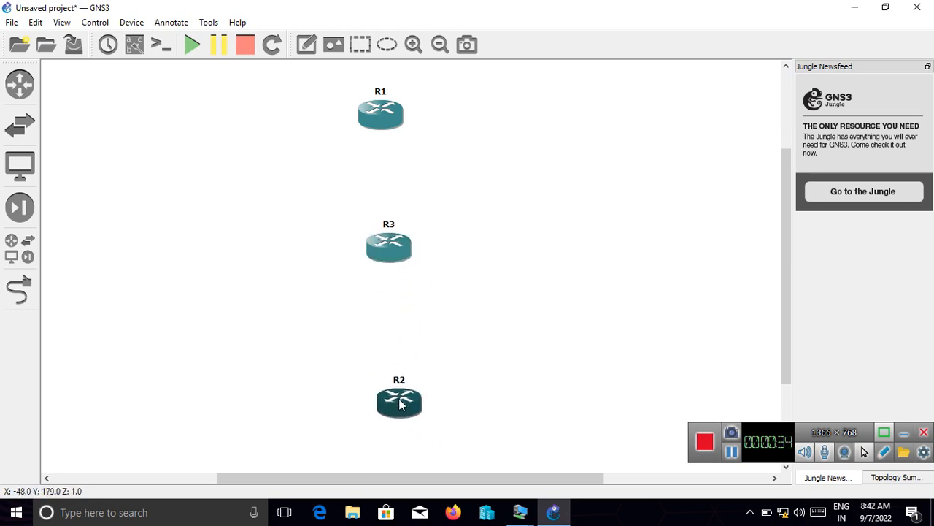
# - Change the hostname of the middle router R3 to ISP
pyautogui.rightClick(401, 256)
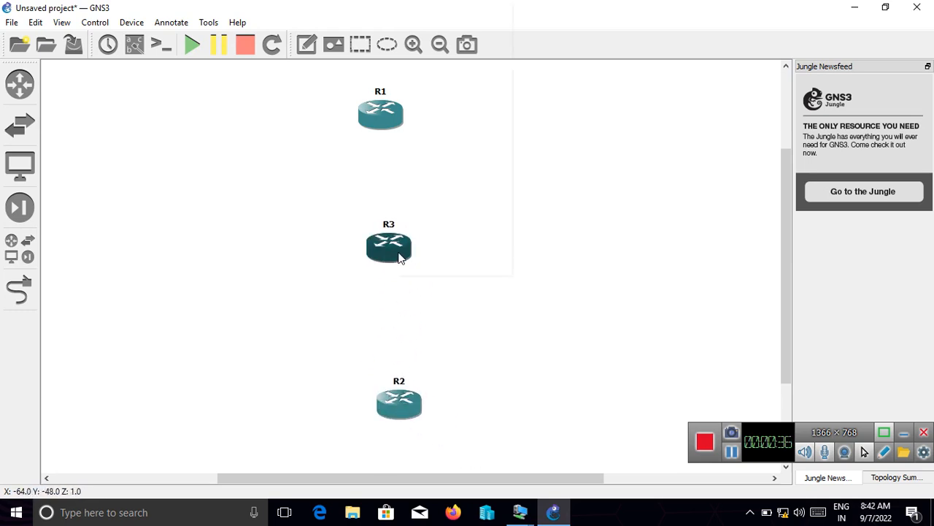
pyautogui.click(434, 24)
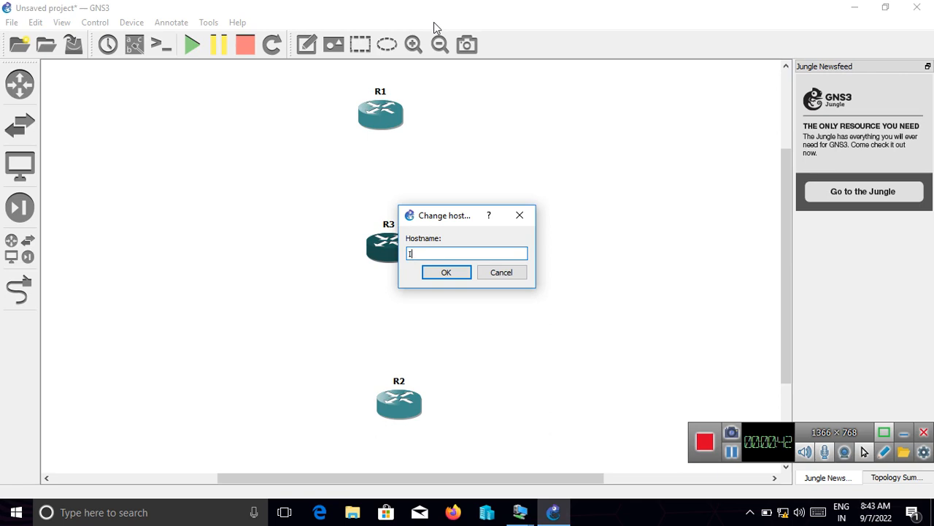
pyautogui.press('Return')
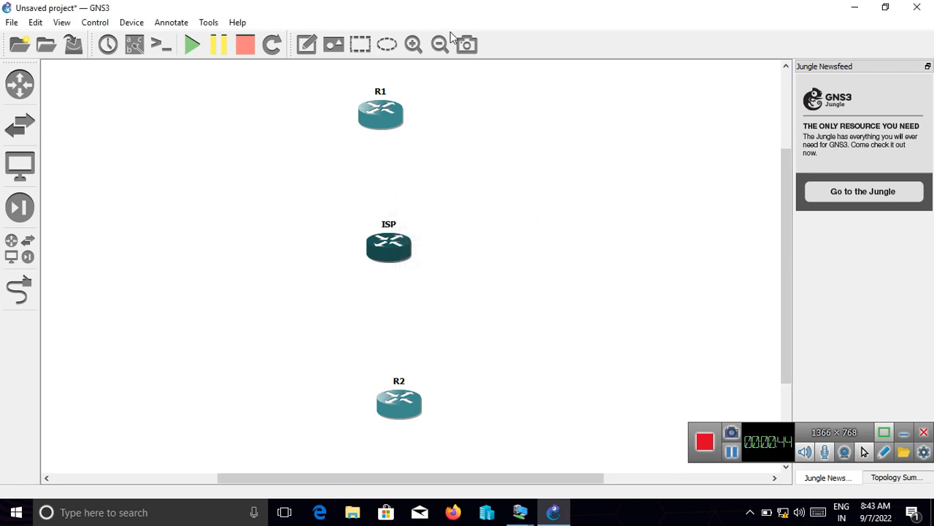
# - Change the ISP router's symbol to cloud
pyautogui.rightClick(387, 250)
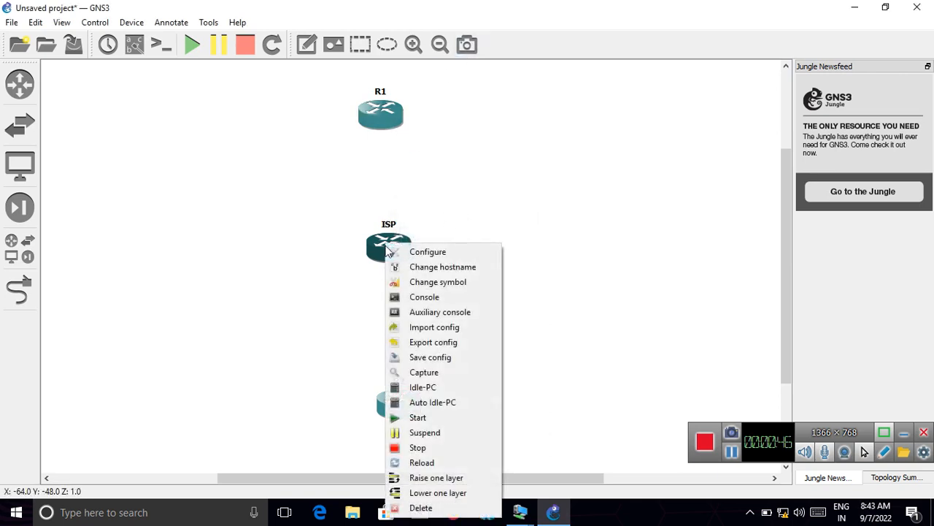
pyautogui.click(437, 285)
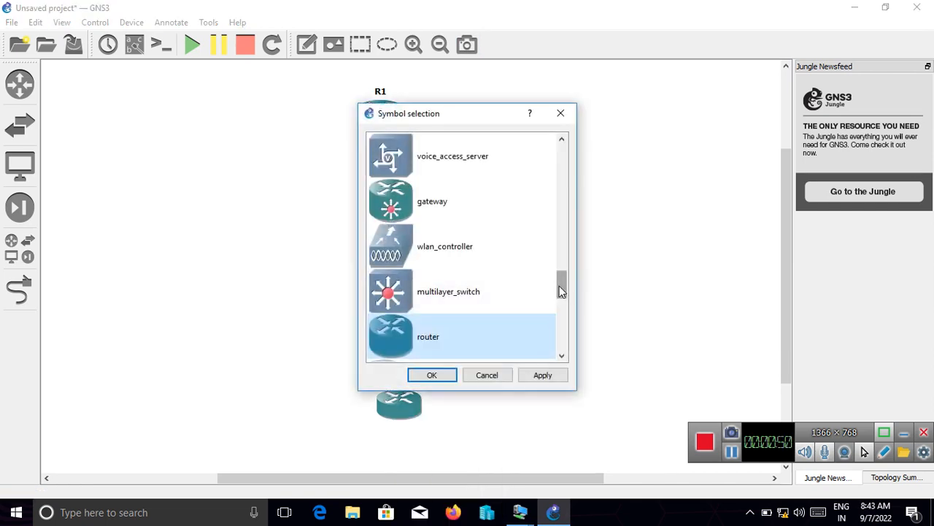
pyautogui.moveTo(560, 285); pyautogui.dragTo(559, 229)
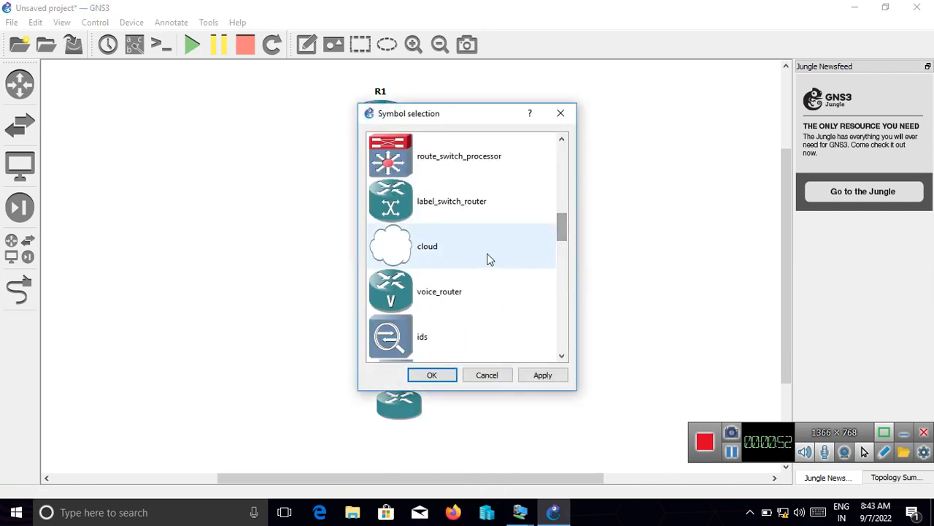
pyautogui.click(445, 248)
pyautogui.click(432, 375)
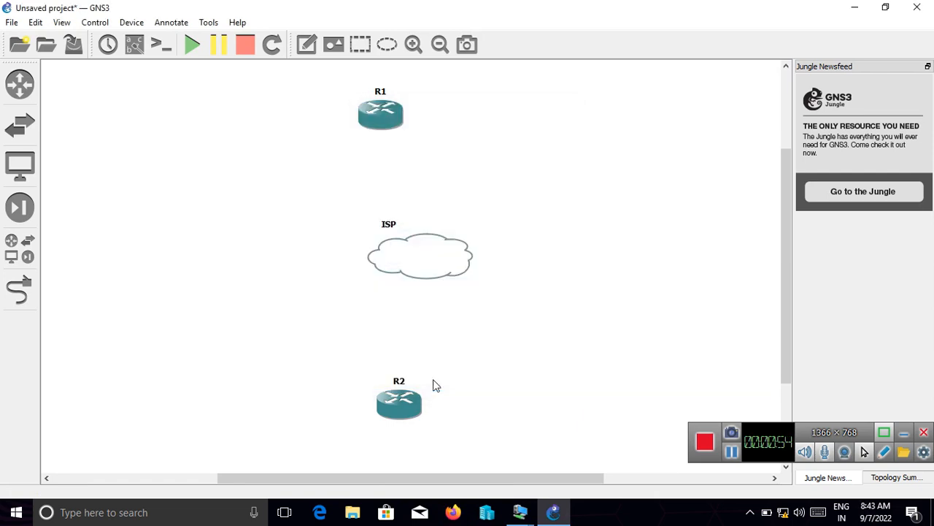
# - Centre the ISP cloud under R1 with its label inside it, and align R2 below the cloud
pyautogui.moveTo(448, 258); pyautogui.dragTo(414, 257)
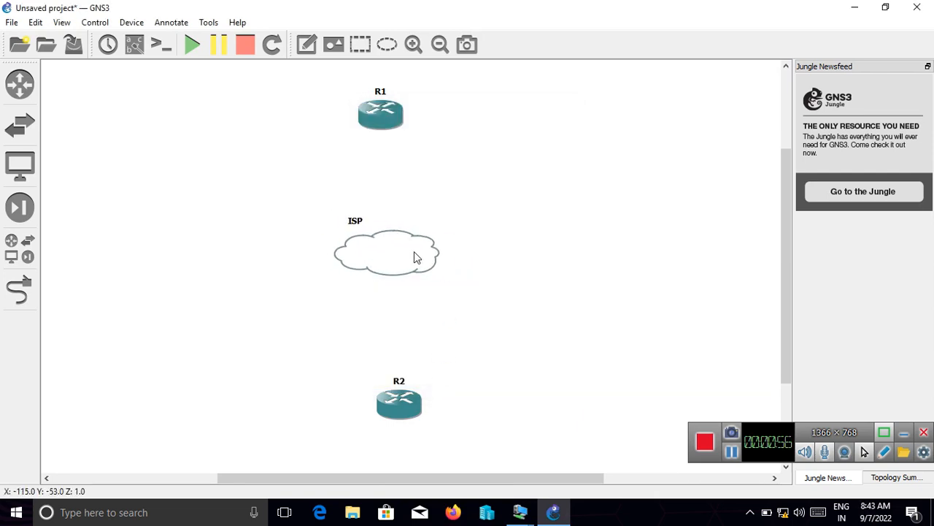
pyautogui.moveTo(356, 220); pyautogui.dragTo(391, 257)
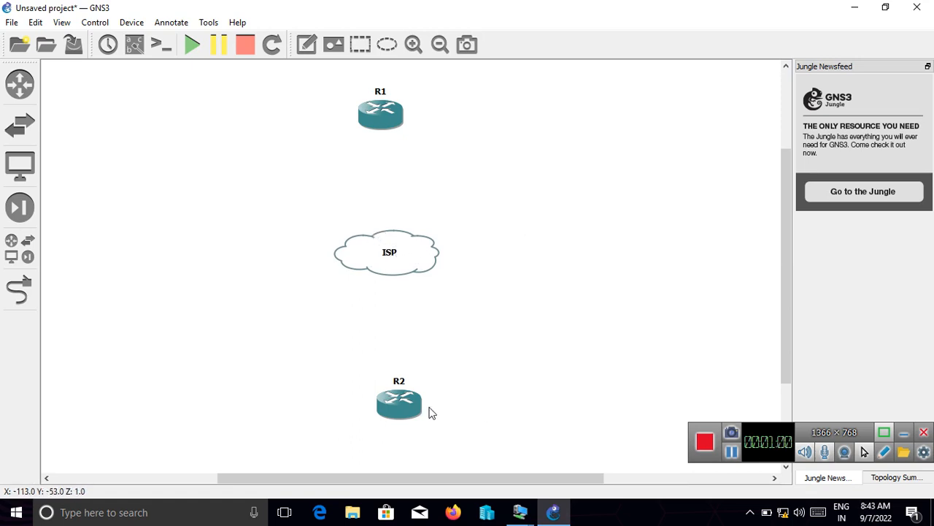
pyautogui.moveTo(389, 411); pyautogui.dragTo(372, 424)
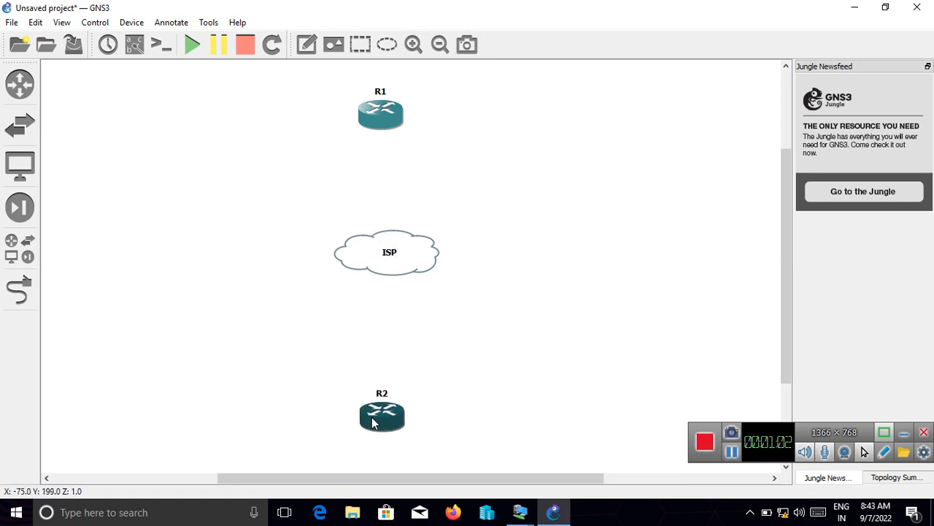
# - Add a link from R1 to FastEthernet0/0 on the ISP cloud
pyautogui.click(22, 292)
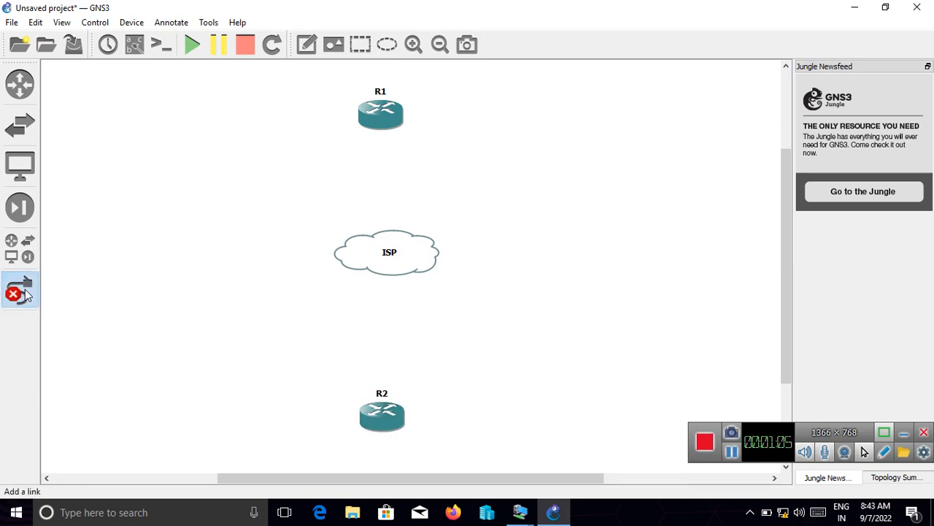
pyautogui.click(380, 123)
pyautogui.click(424, 132)
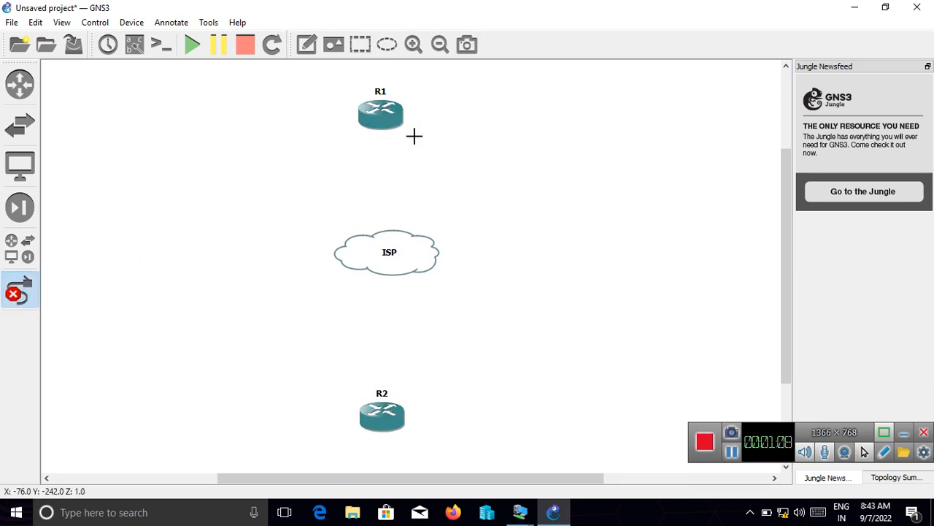
pyautogui.click(373, 248)
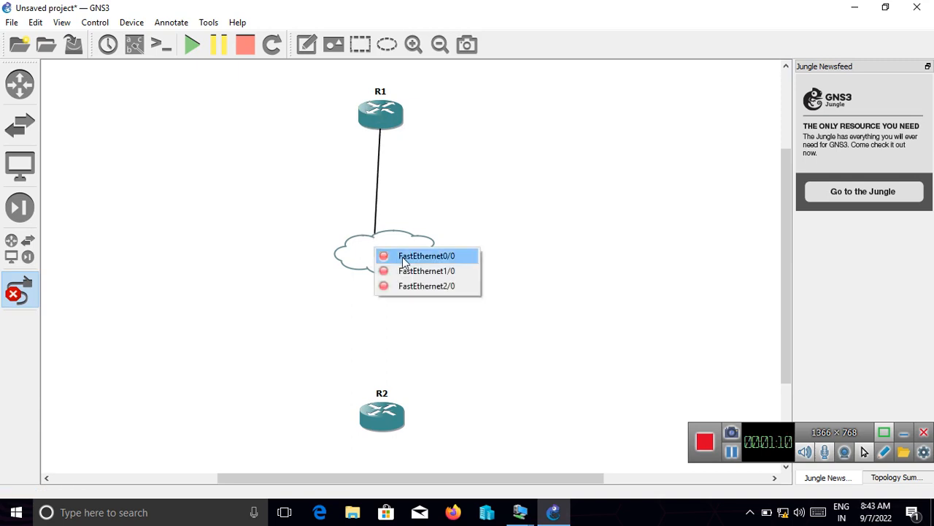
pyautogui.click(387, 255)
# - Link FastEthernet0/0 on R2 to FastEthernet1/0 on the ISP cloud, and finish adding links
pyautogui.click(376, 432)
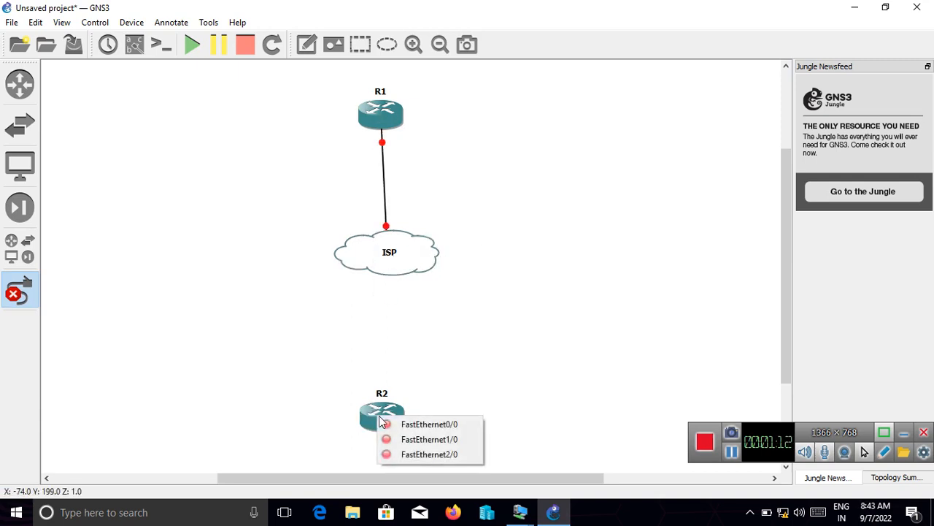
pyautogui.click(402, 423)
pyautogui.click(397, 262)
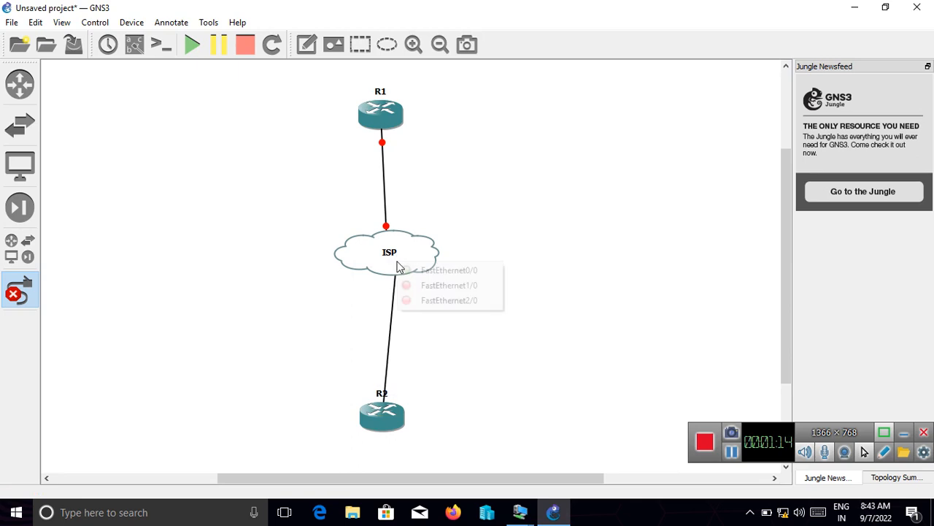
pyautogui.click(446, 285)
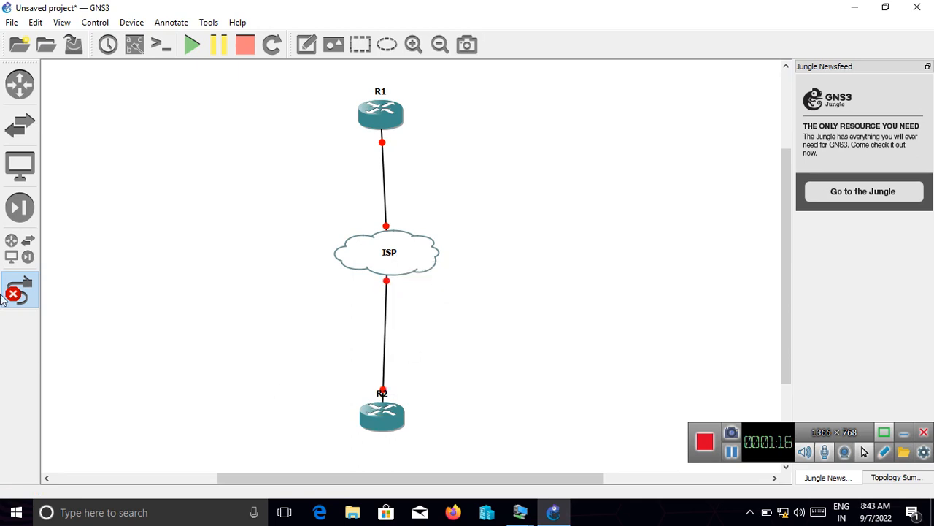
pyautogui.click(26, 287)
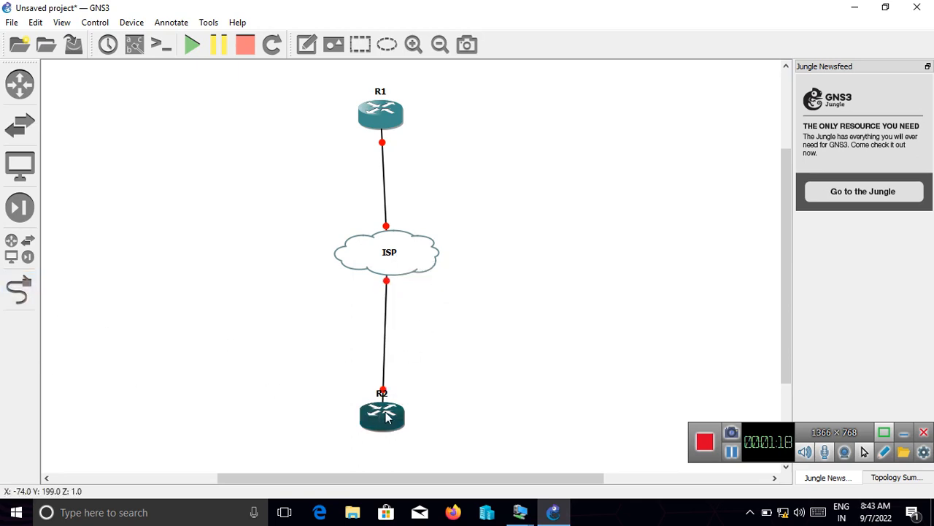
# - Nudge R2 and R1 slightly to line them up with the ISP cloud, and start all devices
pyautogui.moveTo(386, 416); pyautogui.dragTo(395, 420)
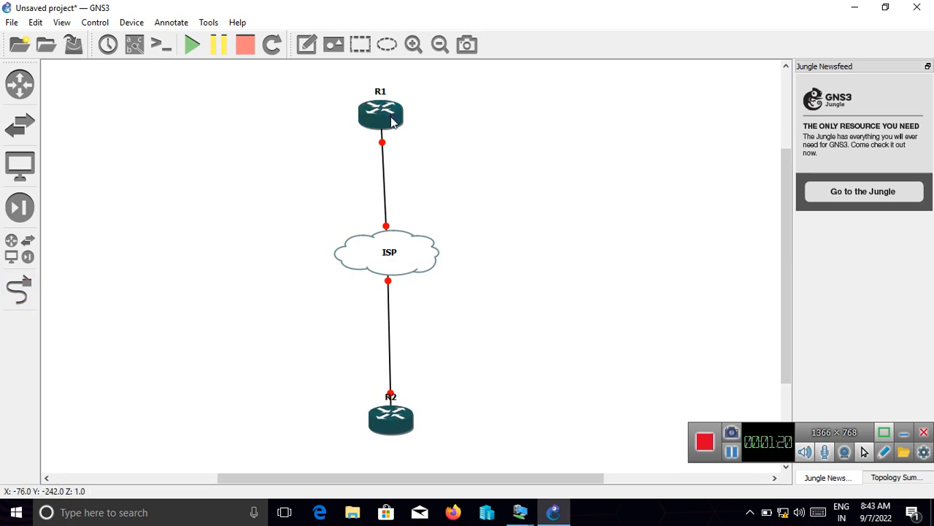
pyautogui.moveTo(392, 122); pyautogui.dragTo(395, 122)
pyautogui.click(535, 178)
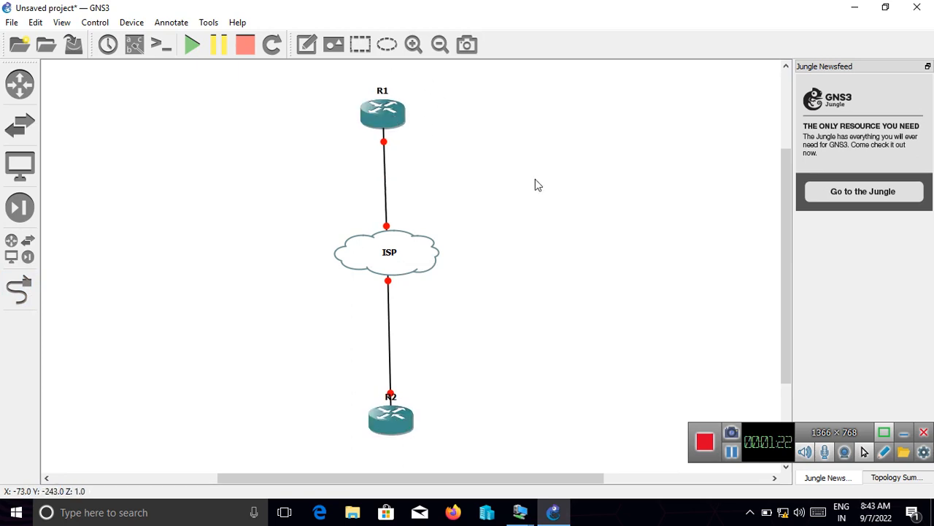
pyautogui.click(192, 46)
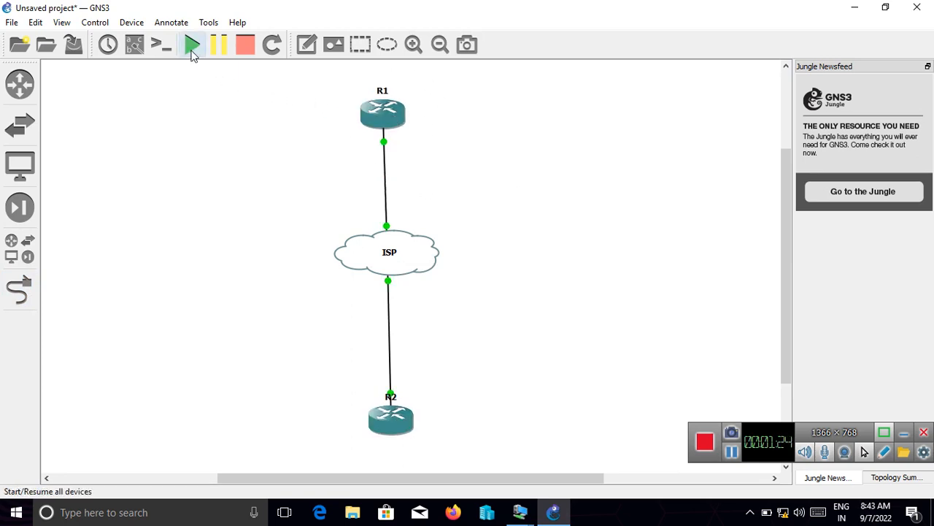
# - Add a two-line note beside R1 reading "loop0 : 1.1.1.1/24" and "loop1 : 172.16.1.1/24"
pyautogui.click(308, 55)
pyautogui.click(412, 91)
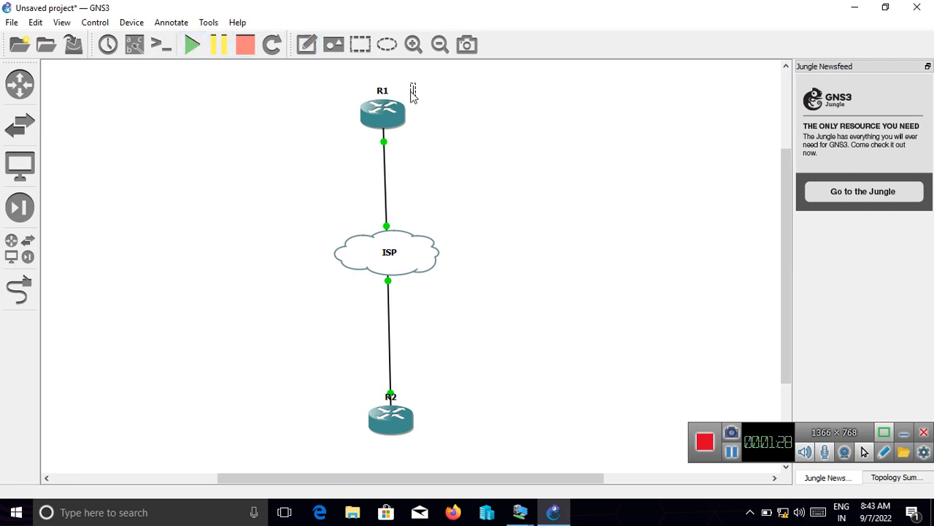
pyautogui.write('loop0 : 1.1.1.1')
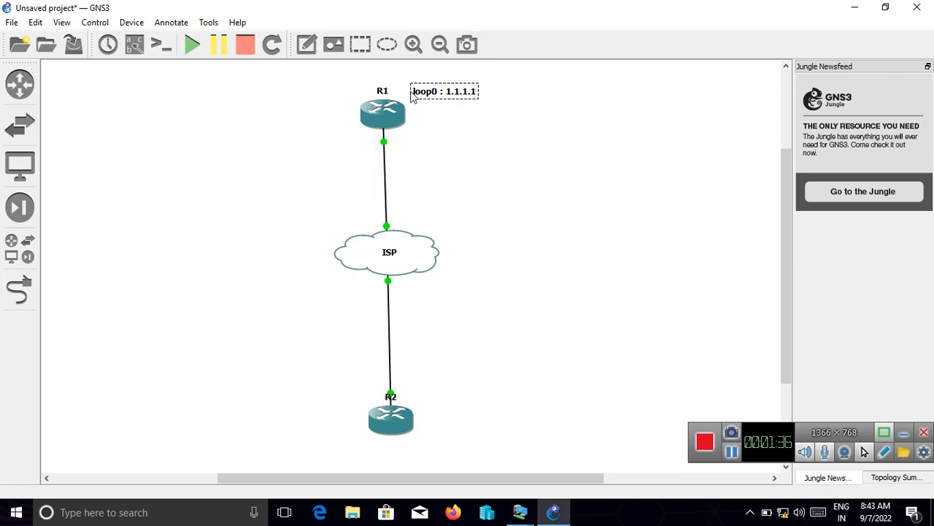
pyautogui.write('/24')
pyautogui.press('Return')
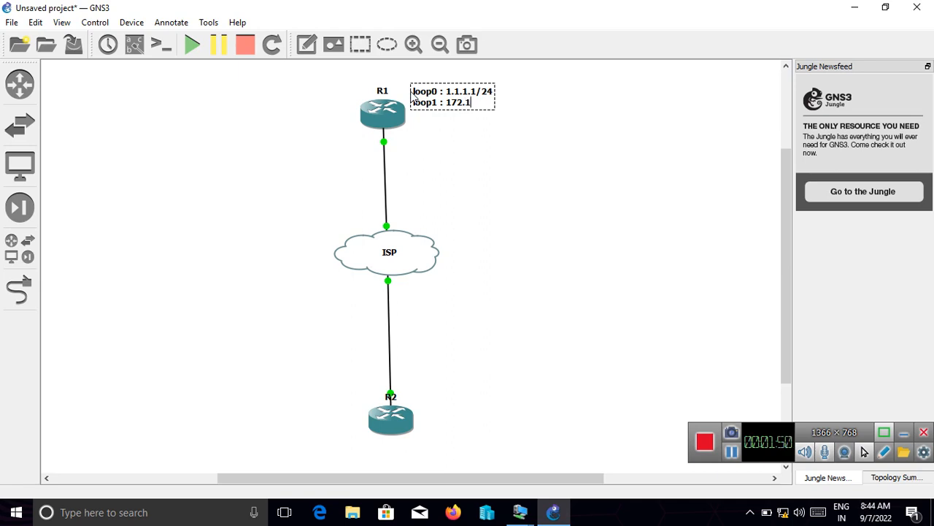
pyautogui.write('6.1.1/24')
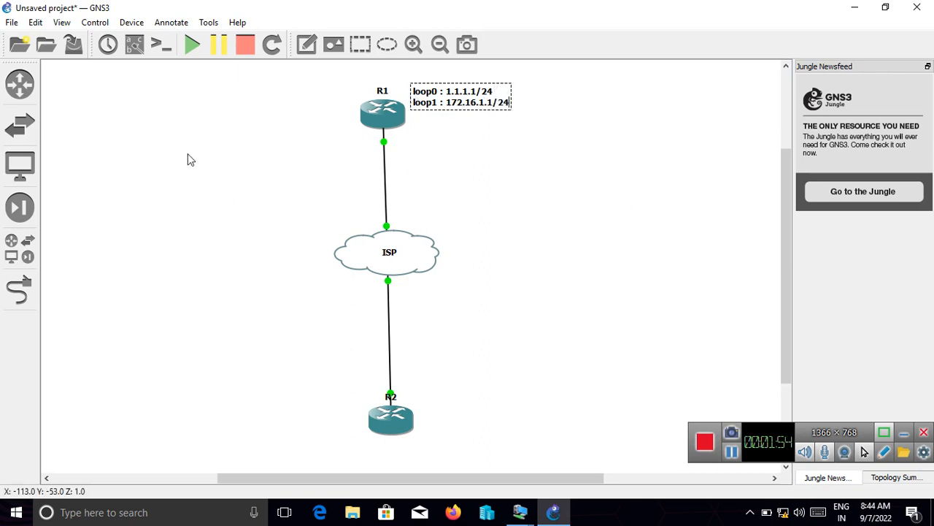
pyautogui.click(425, 416)
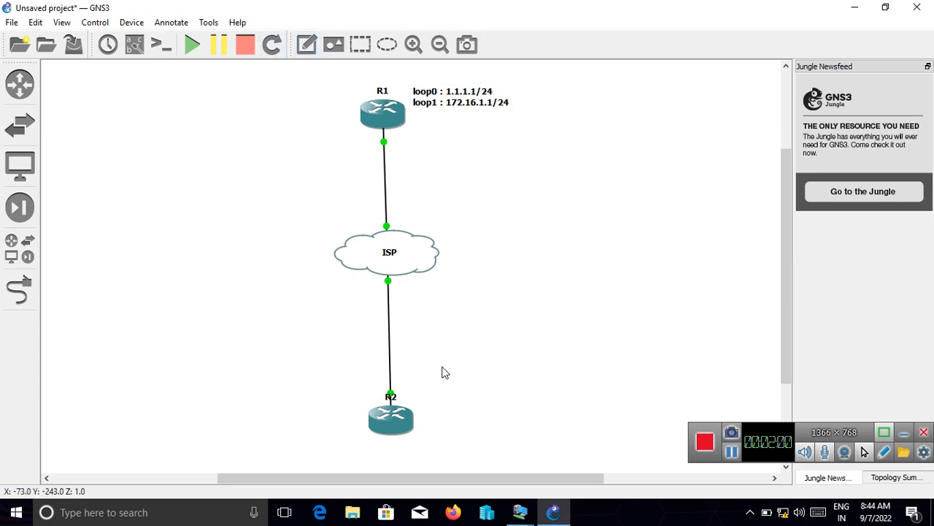
# - Add a two-line note beside R2 reading "loop0 : 2.2.2.2/24" and "loop1 : 172.16.2.2/24"
pyautogui.click(307, 45)
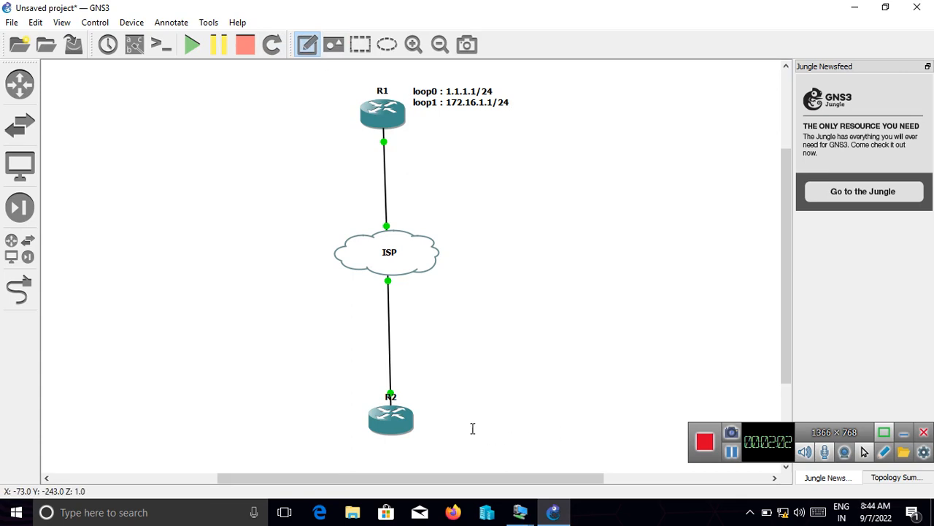
pyautogui.click(420, 407)
pyautogui.write('loop')
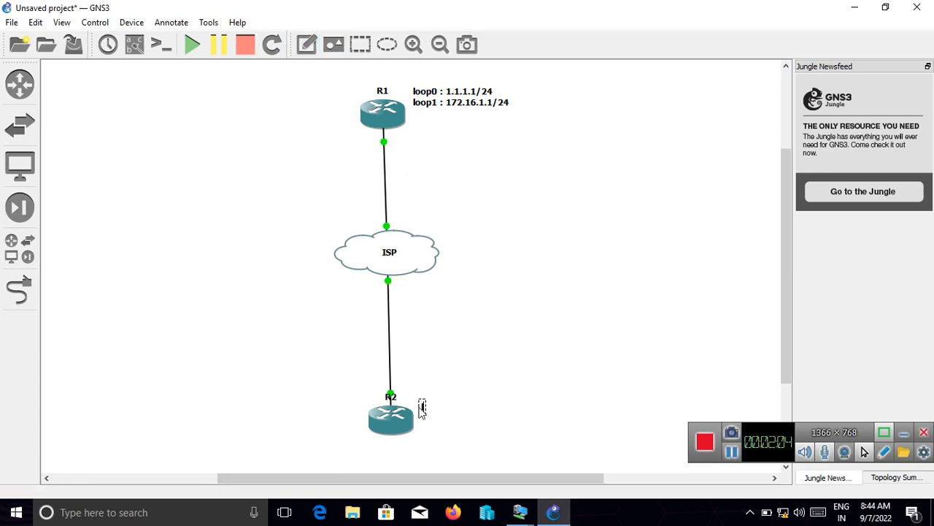
pyautogui.write('0 : 2.2.2.2/')
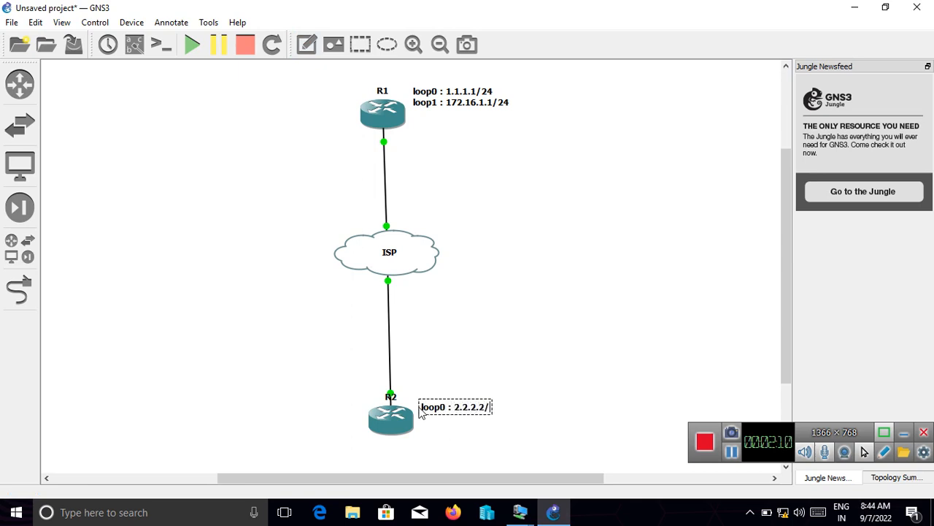
pyautogui.write('24')
pyautogui.press('Return')
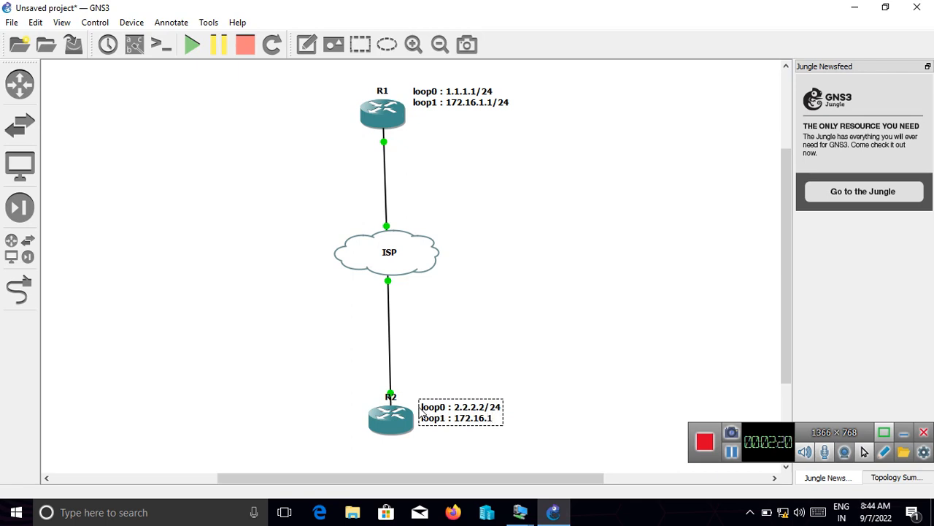
pyautogui.write('2.2')
pyautogui.press('BackSpace')
pyautogui.press('BackSpace')
pyautogui.press('BackSpace')
pyautogui.write('/24')
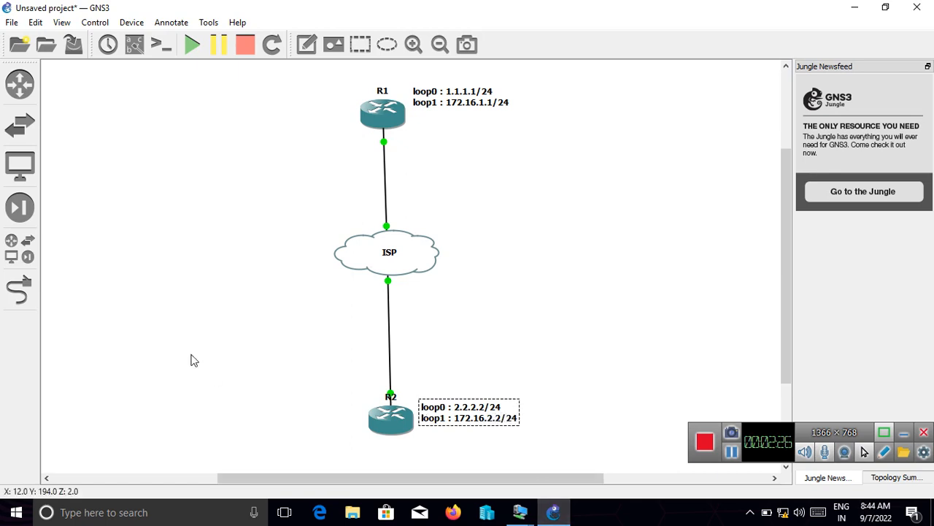
pyautogui.click(175, 431)
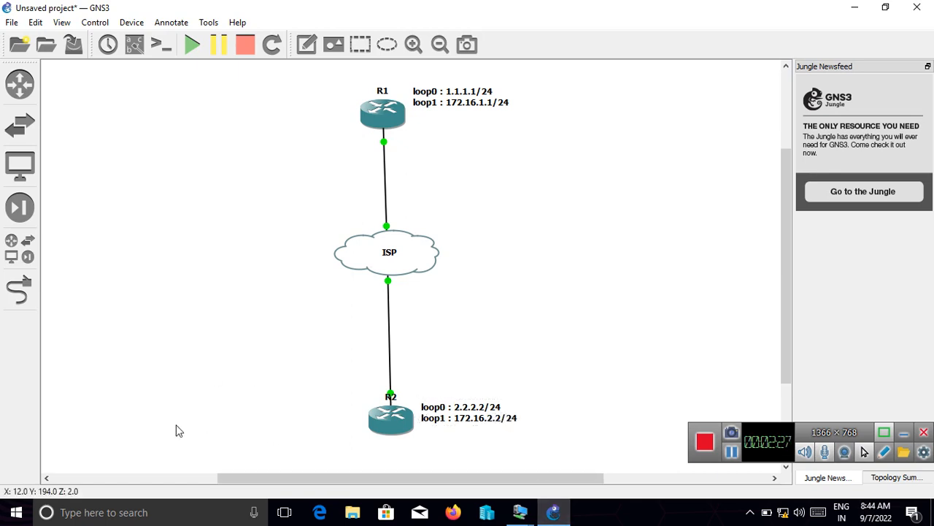
# - Add a note reading "192.168.10.0/24" beside the link between R1 and the ISP cloud
pyautogui.click(305, 54)
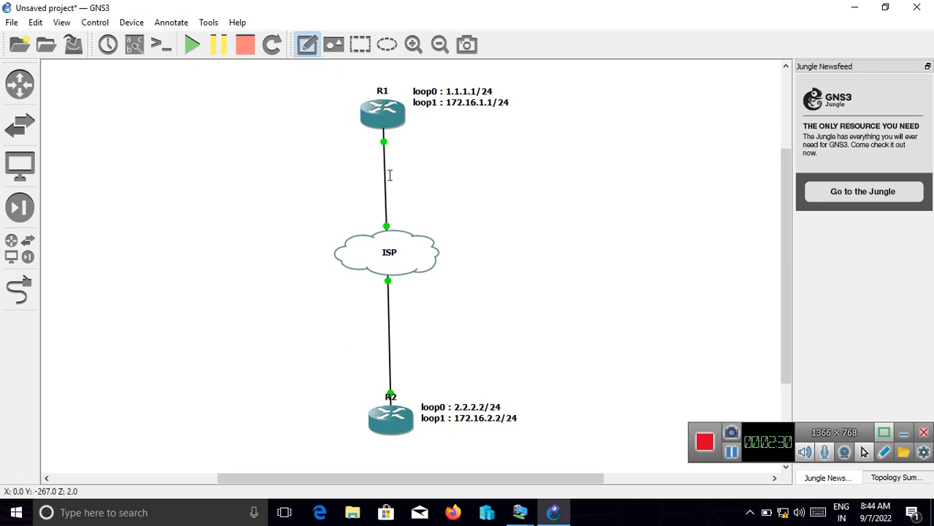
pyautogui.click(390, 175)
pyautogui.write('192.1')
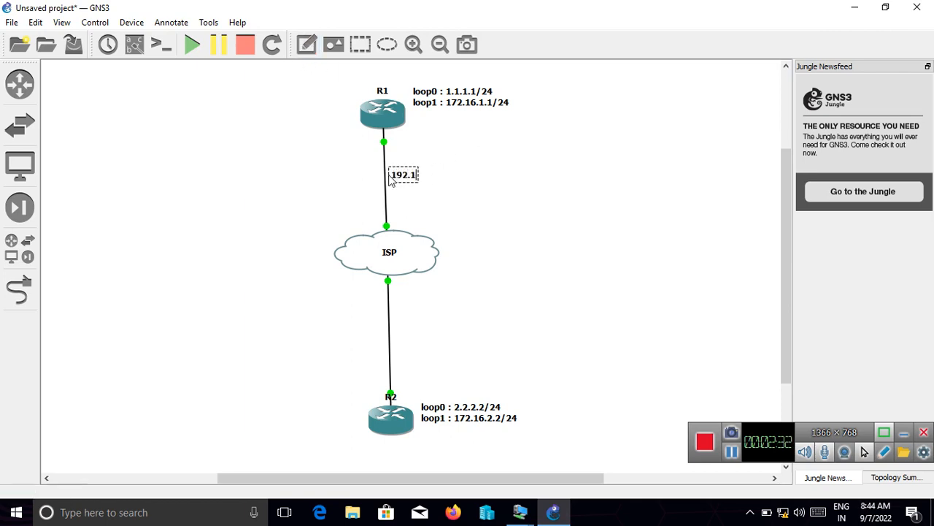
pyautogui.write('368')
pyautogui.press('BackSpace')
pyautogui.press('BackSpace')
pyautogui.press('BackSpace')
pyautogui.press('BackSpace')
pyautogui.write('168.1.')
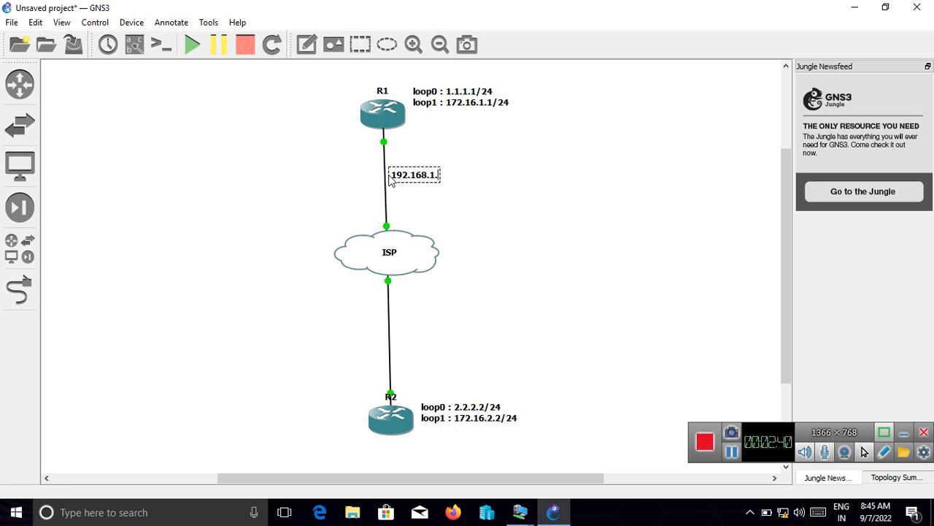
pyautogui.press('BackSpace')
pyautogui.press('BackSpace')
pyautogui.write('.10.0/24')
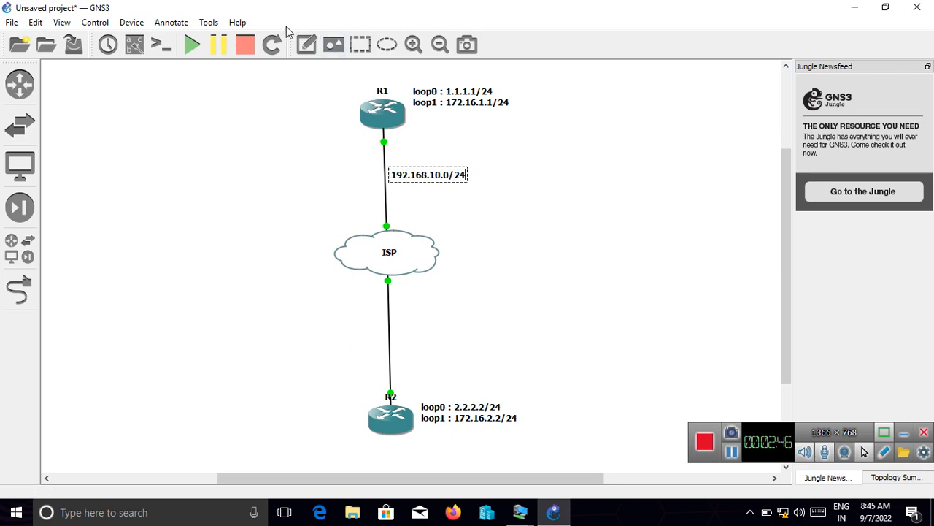
# - Add a note reading "192.168.20.0/24" beside the link between the ISP cloud and R2
pyautogui.click(306, 47)
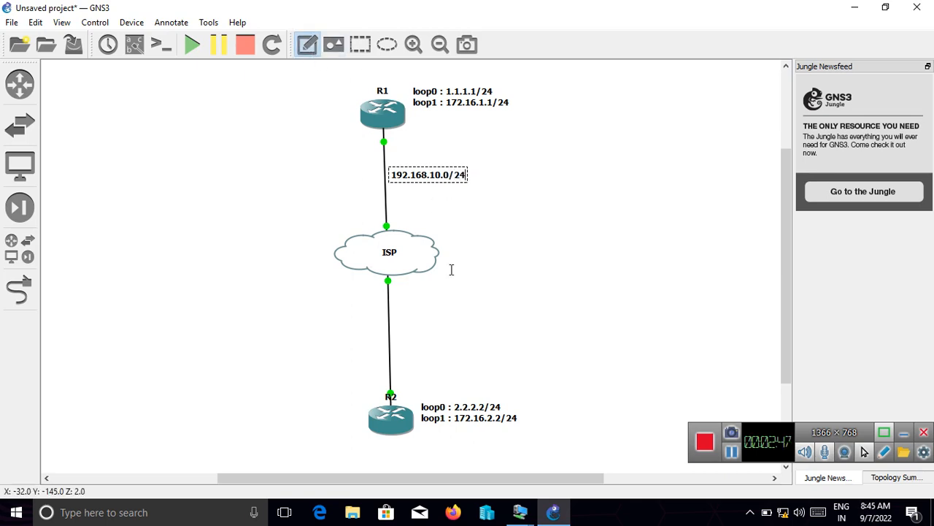
pyautogui.click(397, 332)
pyautogui.write('192.16')
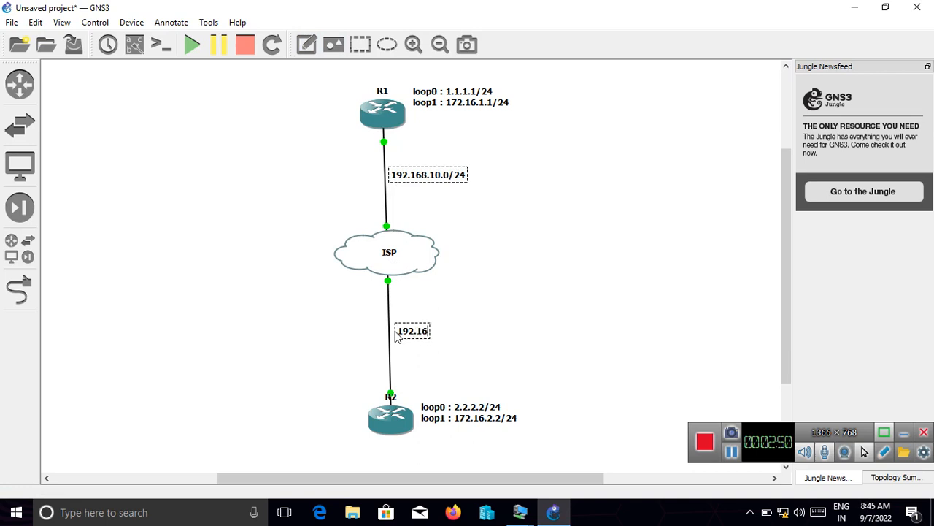
pyautogui.write('8.20.0/24')
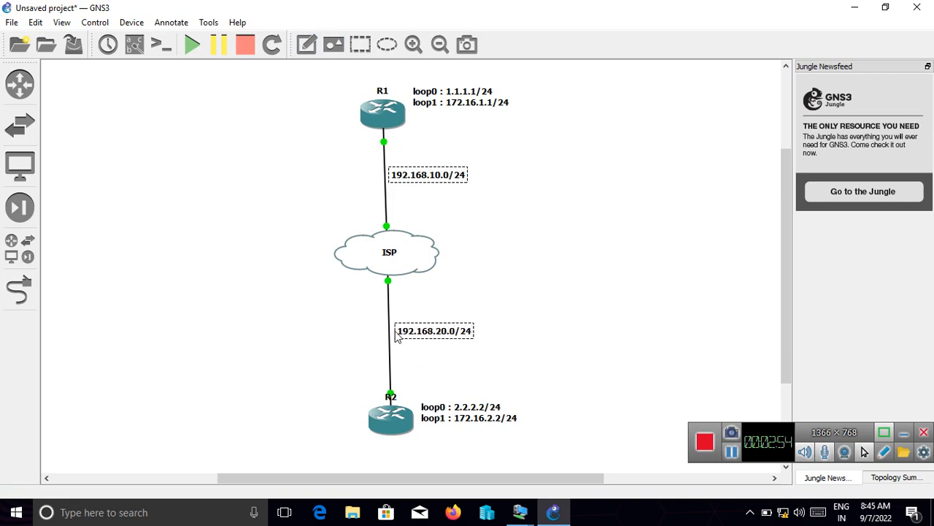
pyautogui.click(64, 212)
# - Nudge R1 and R2 to straighten their links to the ISP cloud, and show the interface labels
pyautogui.moveTo(377, 126); pyautogui.dragTo(381, 123)
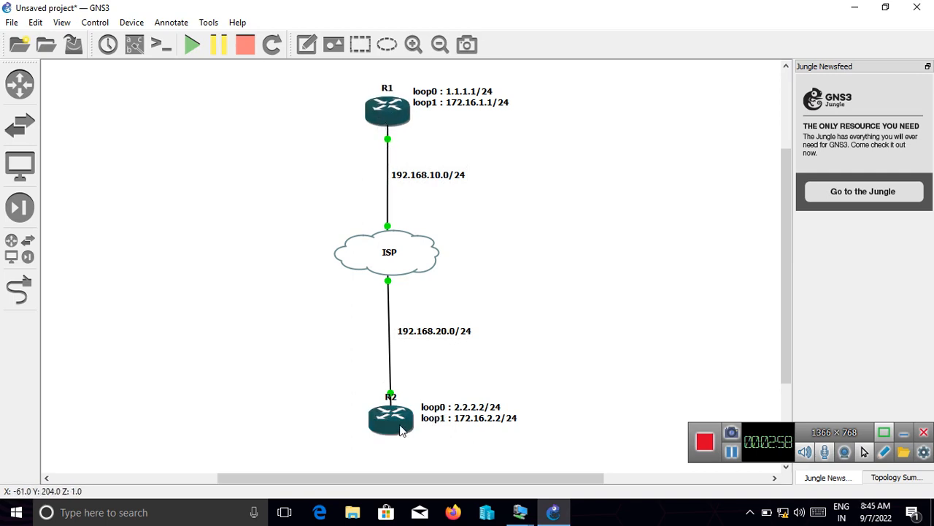
pyautogui.moveTo(398, 428); pyautogui.dragTo(400, 431)
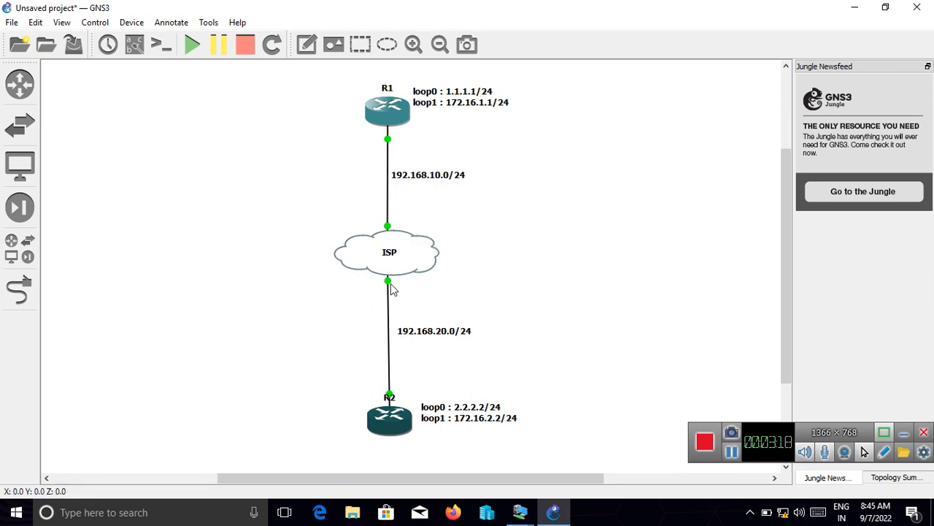
pyautogui.click(134, 45)
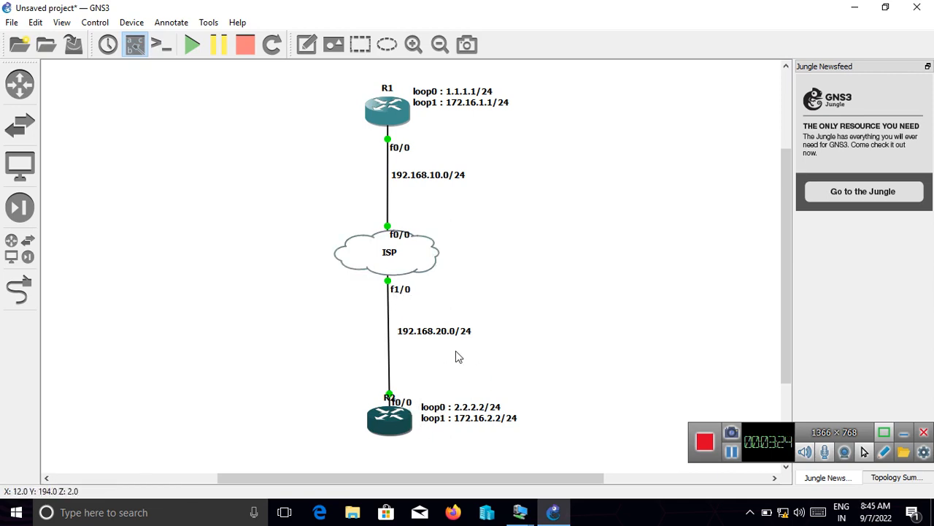
# - Move the four interface labels clear of the devices, and shift R2's loopback note closer to the router
pyautogui.moveTo(403, 403); pyautogui.dragTo(404, 392)
pyautogui.moveTo(404, 295); pyautogui.dragTo(408, 290)
pyautogui.moveTo(400, 241); pyautogui.dragTo(404, 228)
pyautogui.moveTo(399, 148); pyautogui.dragTo(403, 137)
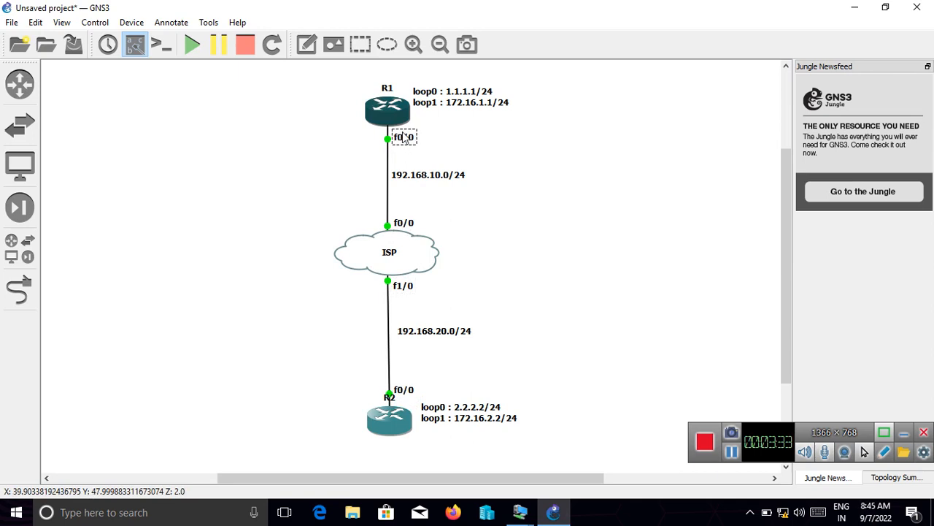
pyautogui.click(274, 147)
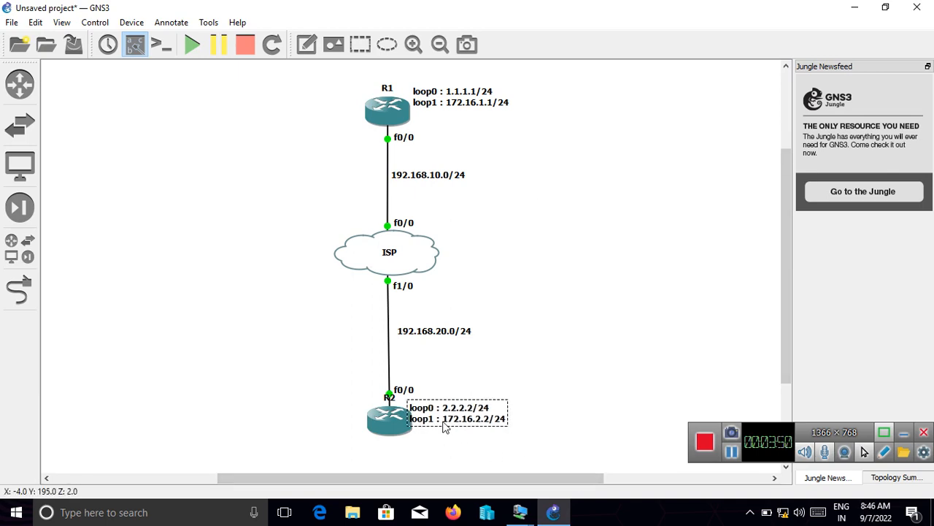
pyautogui.moveTo(456, 426); pyautogui.dragTo(453, 433)
pyautogui.click(256, 316)
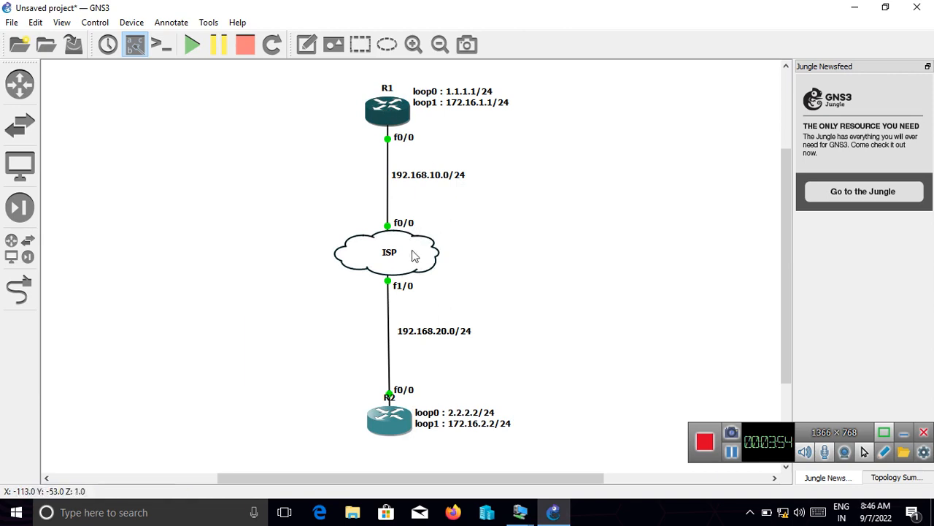
# - Open SecureCRT console sessions for R1, ISP and R2, and dismiss the update check
pyautogui.moveTo(416, 260)
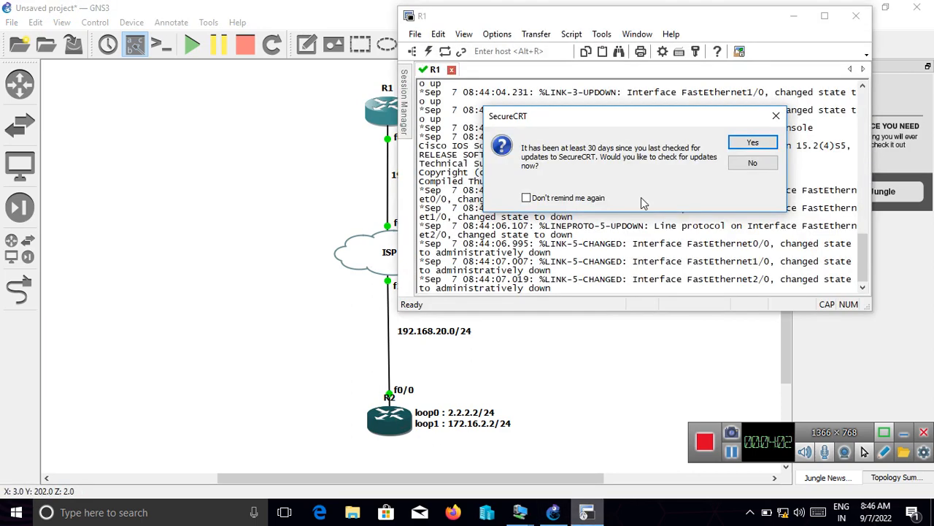
pyautogui.click(775, 116)
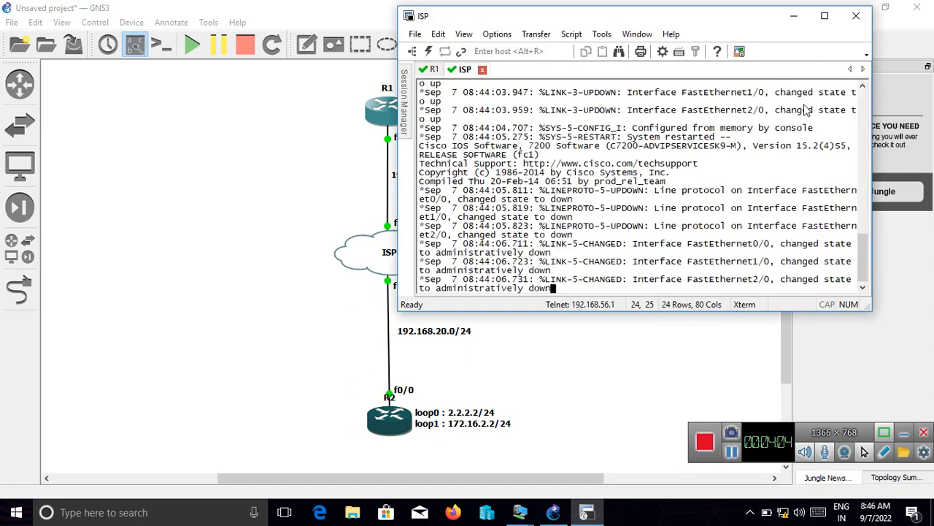
pyautogui.click(825, 15)
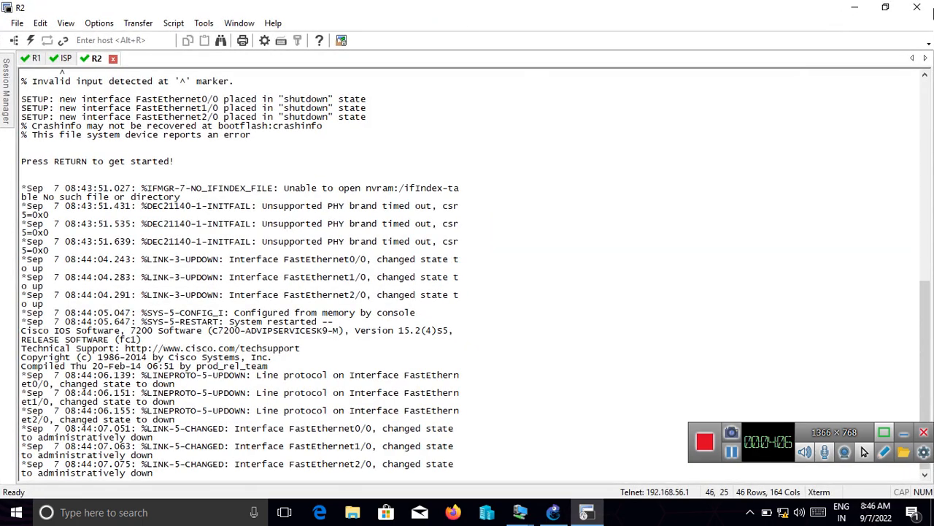
pyautogui.click(886, 7)
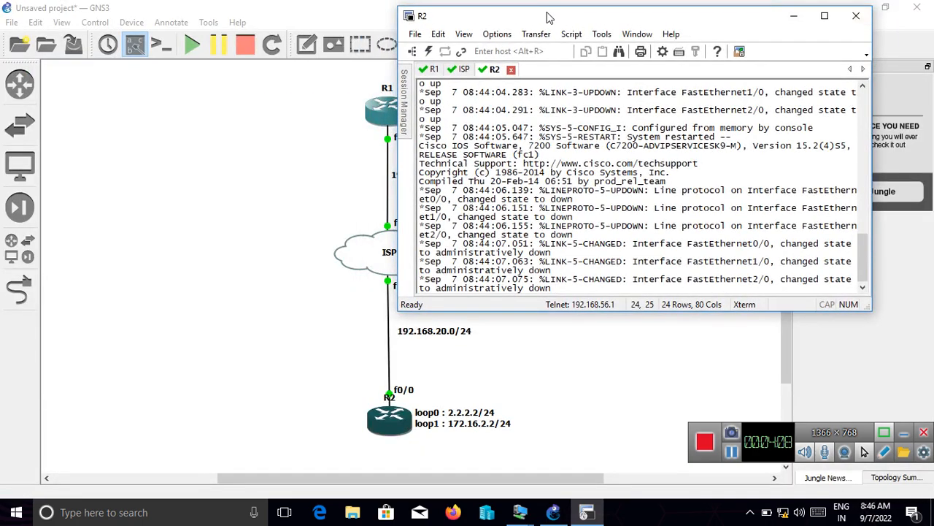
# - Arrange the topology and the SecureCRT window side by side, making the console window taller
pyautogui.moveTo(549, 16); pyautogui.dragTo(661, 11)
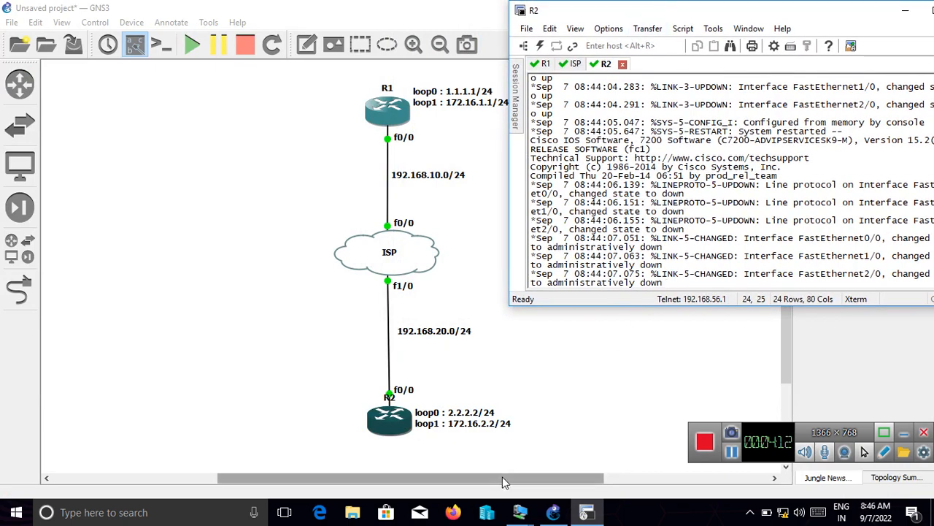
pyautogui.moveTo(502, 476); pyautogui.dragTo(615, 486)
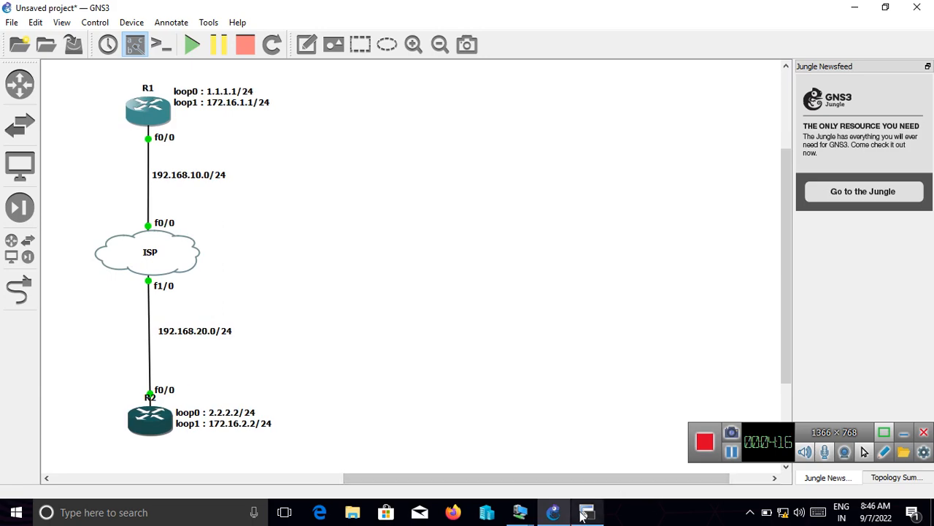
pyautogui.click(584, 513)
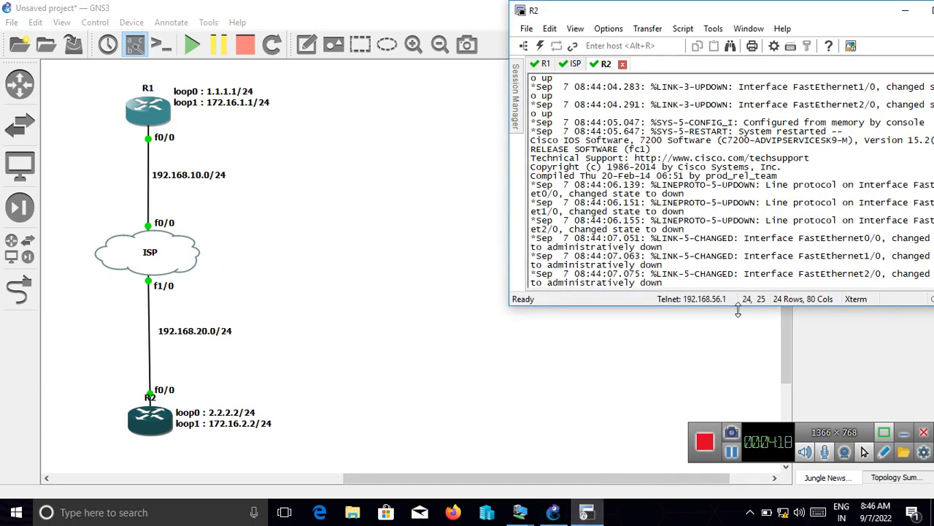
pyautogui.moveTo(739, 310); pyautogui.dragTo(738, 418)
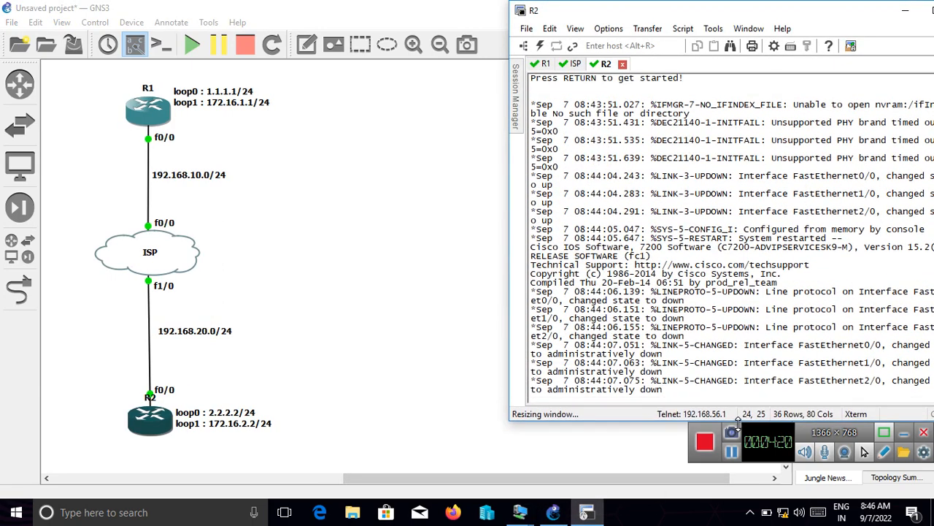
pyautogui.moveTo(692, 13); pyautogui.dragTo(655, 12)
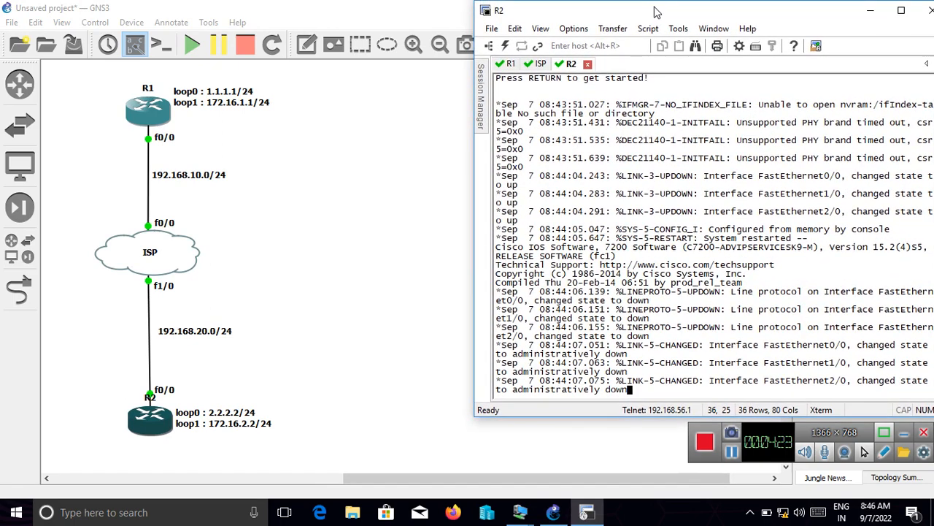
# - Enter global configuration mode in the R1 console with "conf t"
pyautogui.click(509, 64)
pyautogui.press('Return')
pyautogui.press('Return')
pyautogui.press('Return')
pyautogui.press('Return')
pyautogui.press('Return')
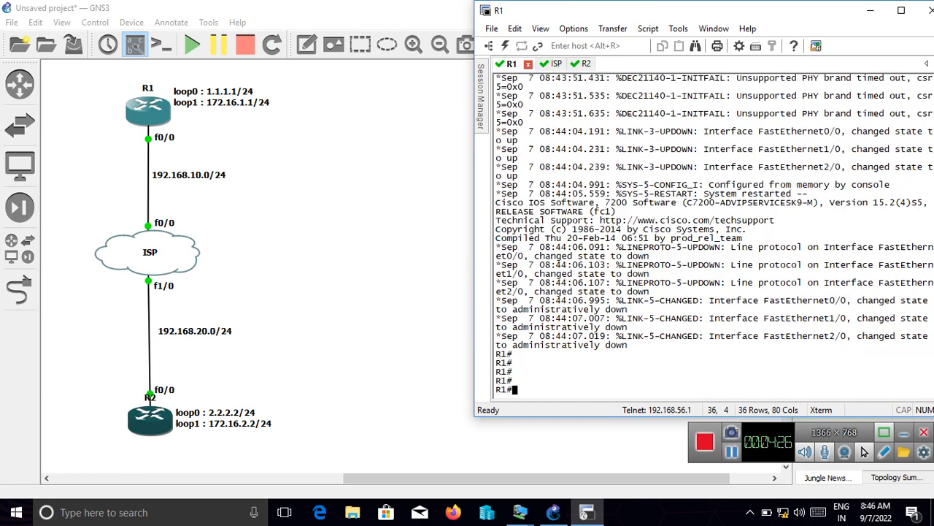
pyautogui.write('conf t')
pyautogui.press('Return')
pyautogui.press('Return')
pyautogui.press('Return')
pyautogui.press('Return')
pyautogui.press('Return')
pyautogui.press('Return')
# - Assign the address 192.168.10.1 255.255.255.0 to interface f0/0 on R1
pyautogui.press('Return')
pyautogui.press('Return')
pyautogui.write('in')
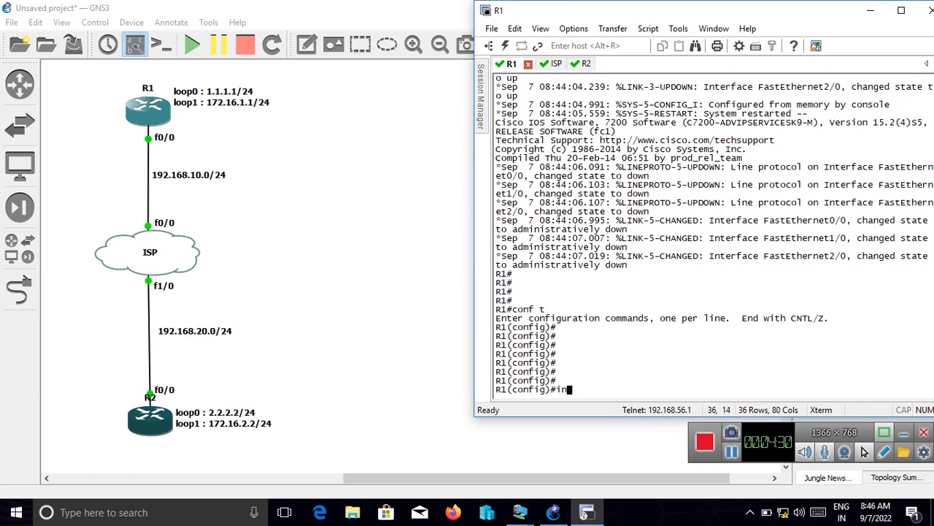
pyautogui.write('t f0/0')
pyautogui.press('Return')
pyautogui.write('ip ')
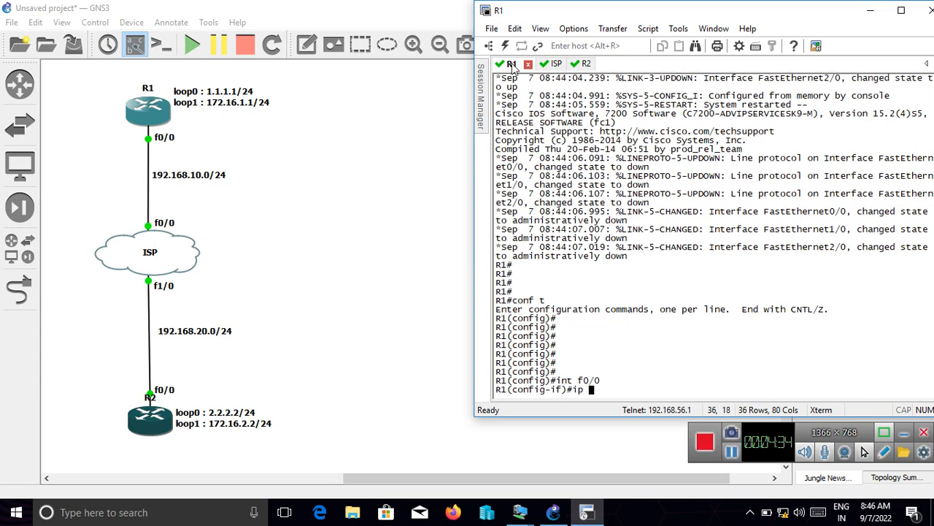
pyautogui.write('add 192.168.10.')
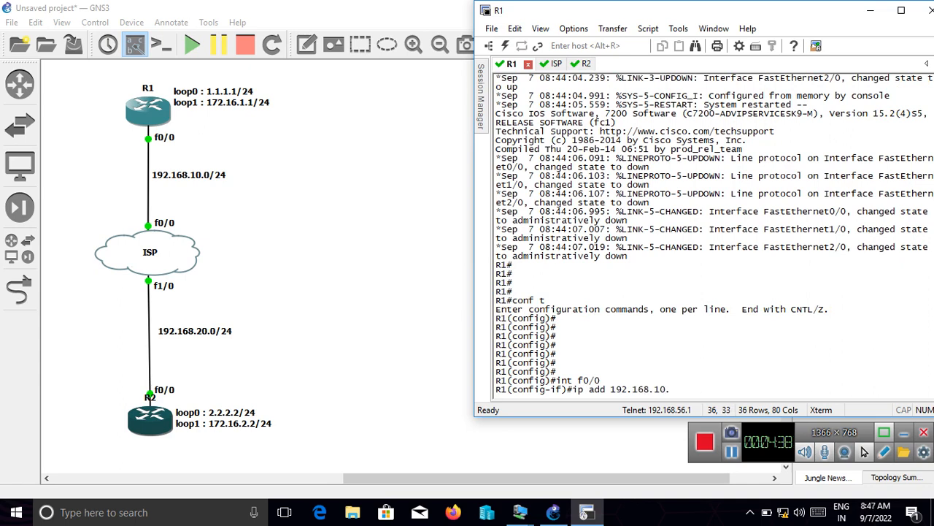
pyautogui.write('1 255.255.255.0')
pyautogui.press('Return')
# - Enable R1's f0/0 interface with "no sh" and return to global configuration mode
pyautogui.write('no ')
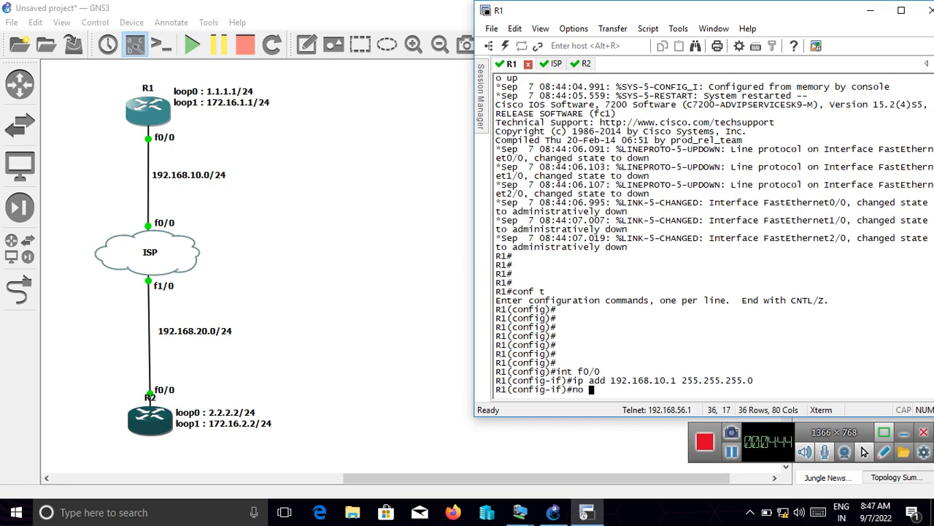
pyautogui.write('sh')
pyautogui.press('Return')
pyautogui.write('ex')
pyautogui.press('Return')
pyautogui.press('Return')
pyautogui.press('Return')
pyautogui.press('Return')
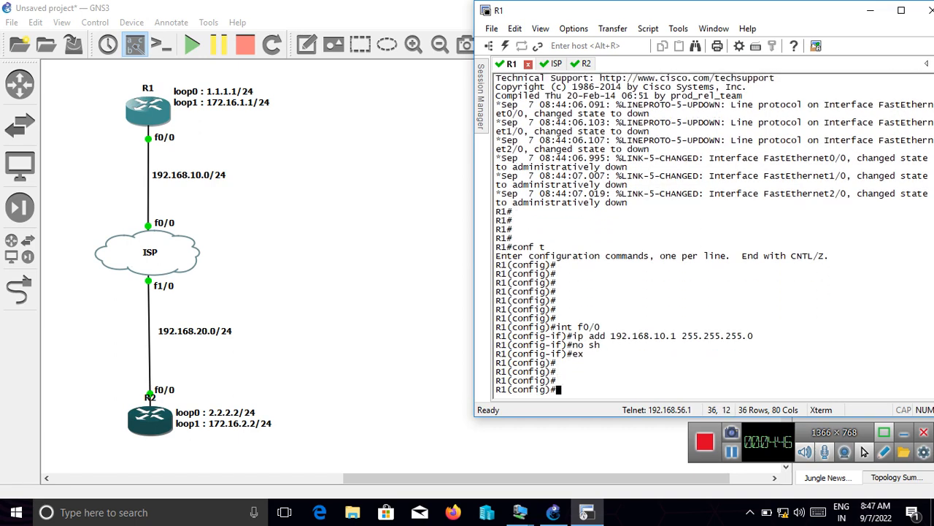
# - Create interface loop0 on R1 with address 1.1.1.1 255.255.255.0, and return to global configuration mode
pyautogui.write('int loop0')
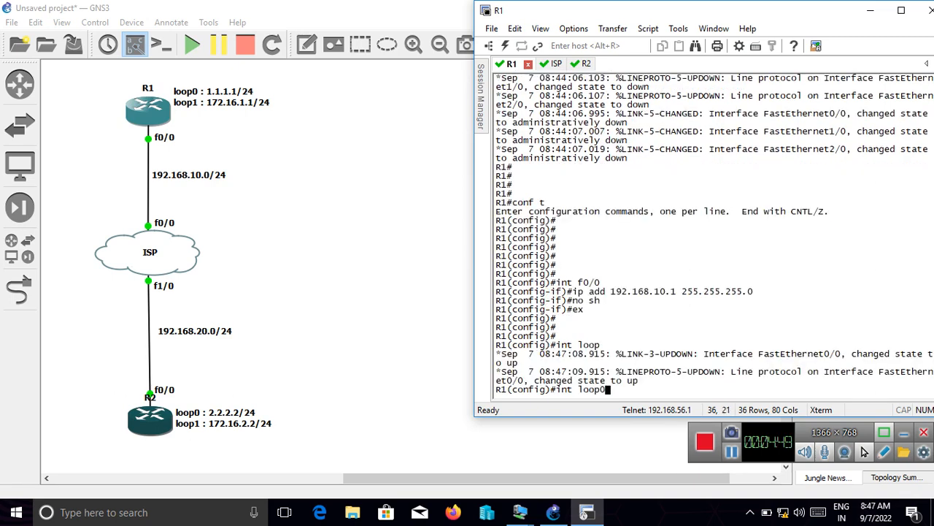
pyautogui.press('Return')
pyautogui.write('ip add')
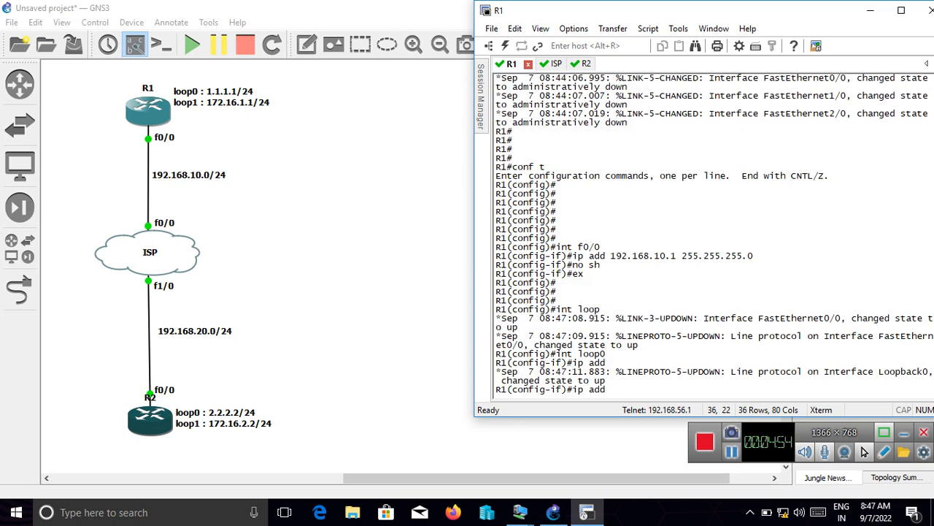
pyautogui.write(' 1.1.1.1 255.255.255.0')
pyautogui.press('Return')
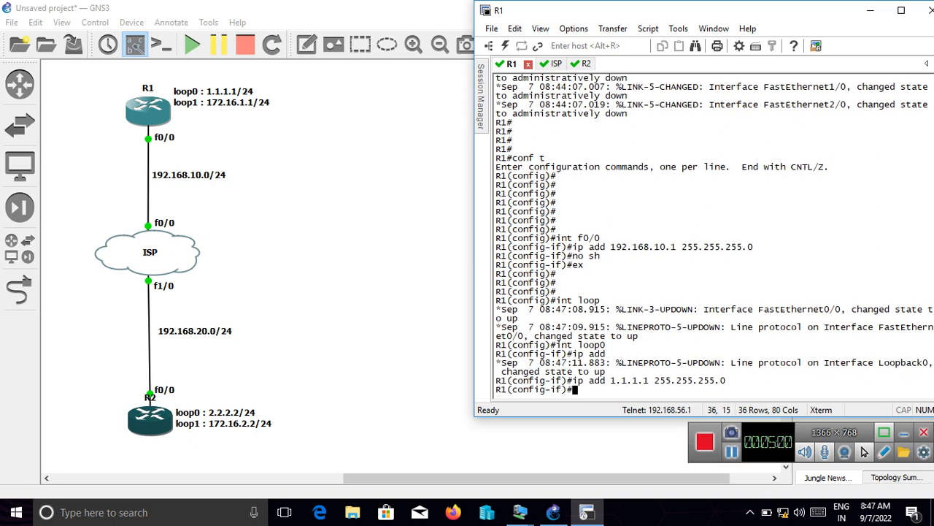
pyautogui.write('ex')
pyautogui.press('Return')
pyautogui.press('Return')
pyautogui.press('Return')
pyautogui.press('Return')
pyautogui.press('Return')
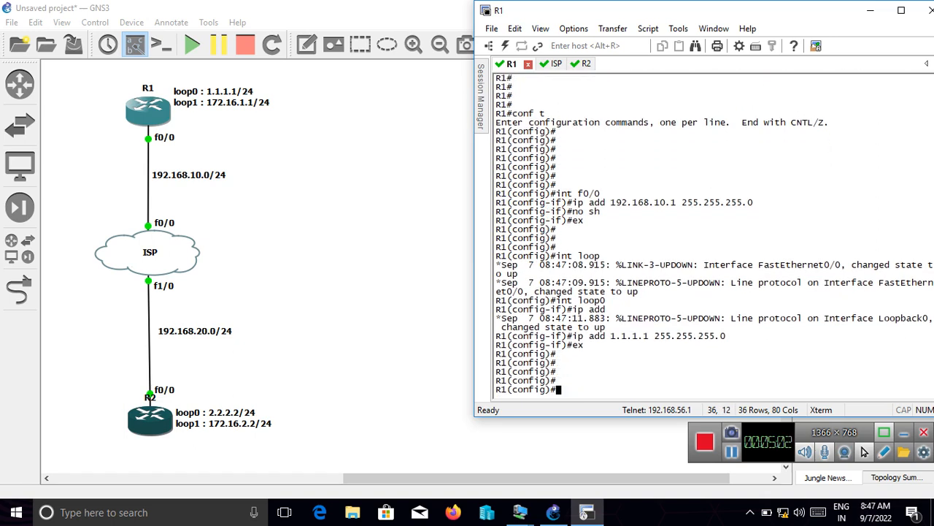
# - Create interface loop1 on R1 with address 172.16.1.1 255.255.255.0, and return to global configuration mode
pyautogui.write('int loop1')
pyautogui.press('Return')
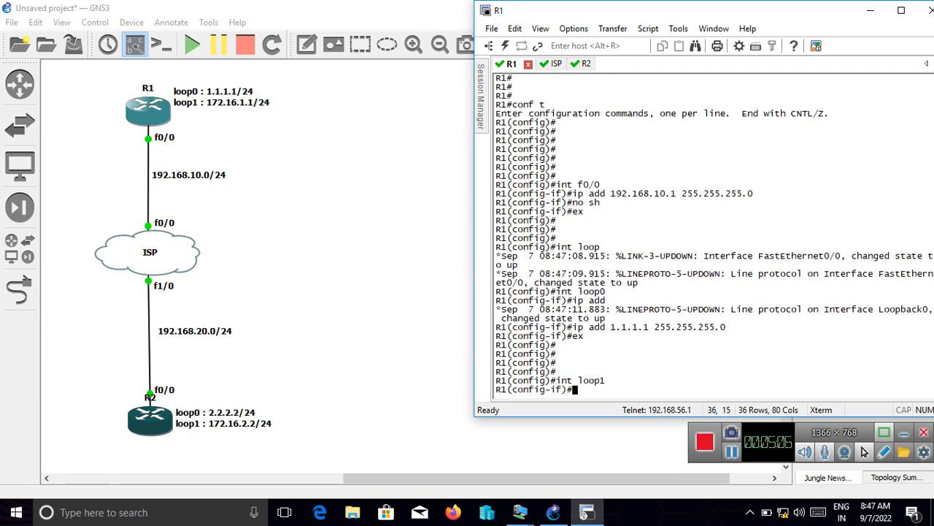
pyautogui.write('ip add ')
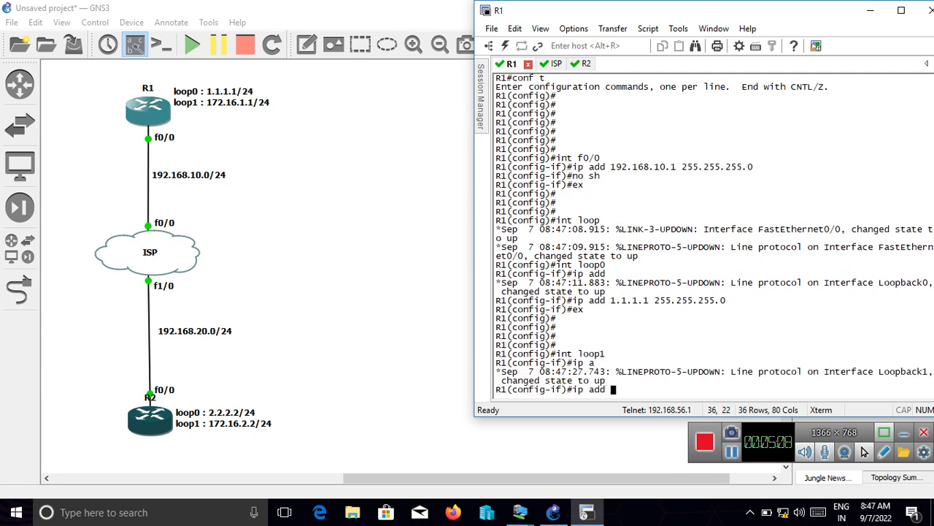
pyautogui.write('172.0')
pyautogui.write('1.1 255.255.25')
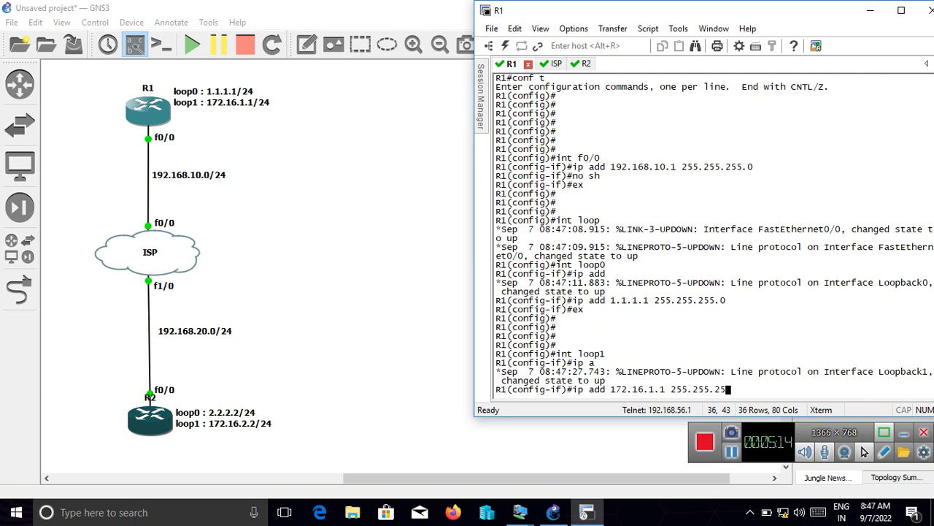
pyautogui.write('5.0')
pyautogui.press('Return')
pyautogui.write('ex')
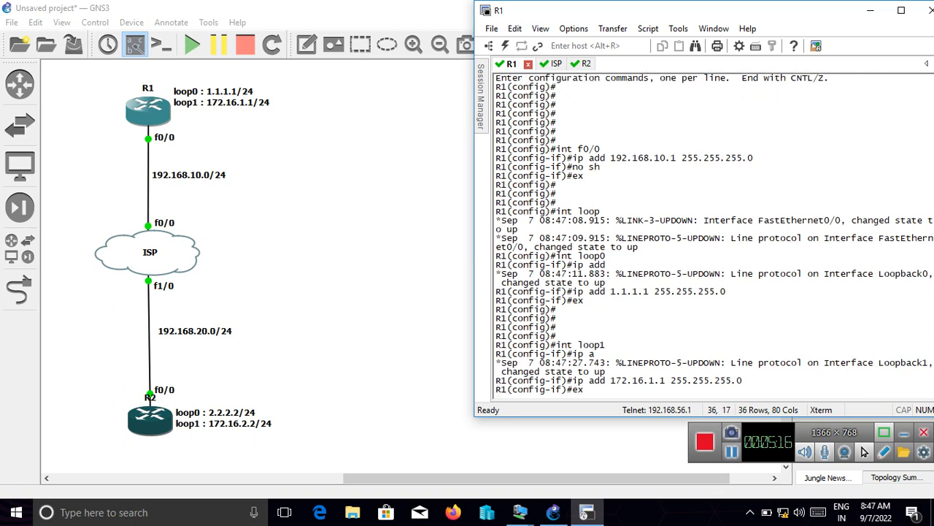
pyautogui.press('Return')
pyautogui.press('Return')
pyautogui.press('Return')
pyautogui.press('Return')
pyautogui.press('Return')
pyautogui.press('Return')
pyautogui.press('Return')
pyautogui.press('Return')
# - Try to list R1's interfaces from configuration mode with "sh ip int bri"
pyautogui.write('sh')
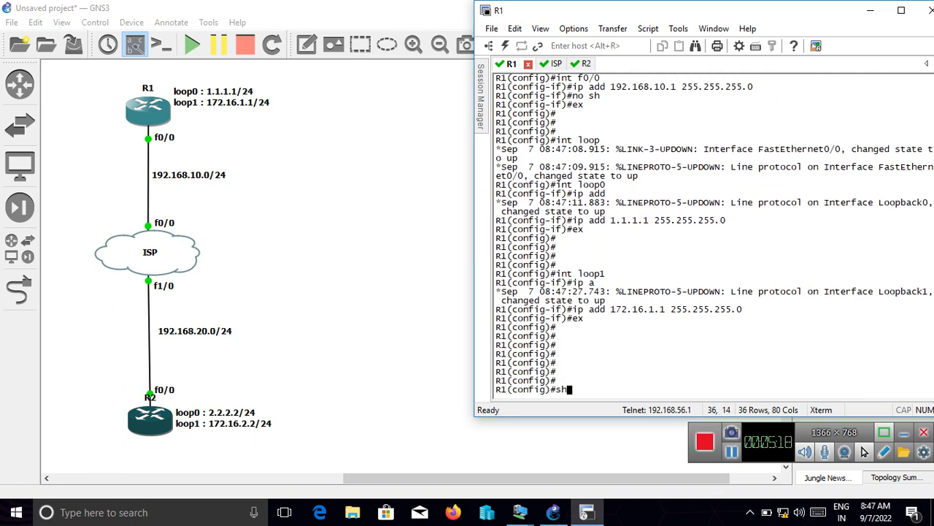
pyautogui.write(' ip int bri')
pyautogui.press('Return')
pyautogui.press('Return')
pyautogui.press('Return')
pyautogui.press('Return')
pyautogui.press('Return')
pyautogui.press('Return')
pyautogui.press('Return')
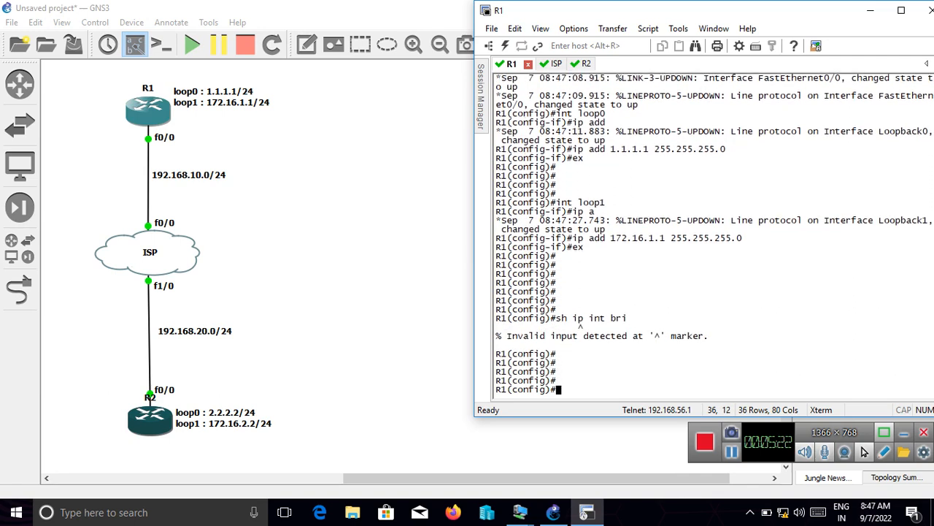
# - List R1's interfaces with "do sh ip int bri" and check the f0/0, Loopback0 and Loopback1 addresses
pyautogui.write('do sh ')
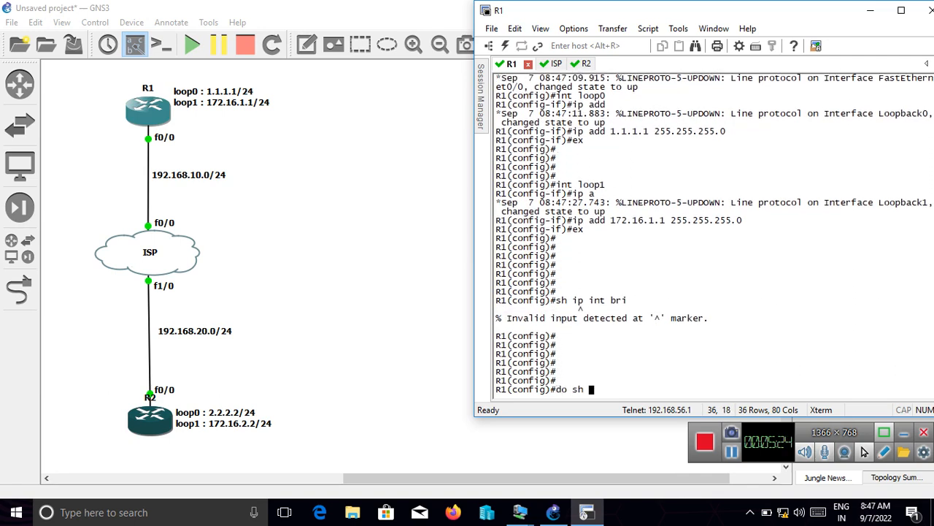
pyautogui.write('ip int bri')
pyautogui.press('Return')
pyautogui.press('Return')
pyautogui.press('Return')
pyautogui.press('Return')
pyautogui.press('Return')
pyautogui.press('Return')
pyautogui.press('Return')
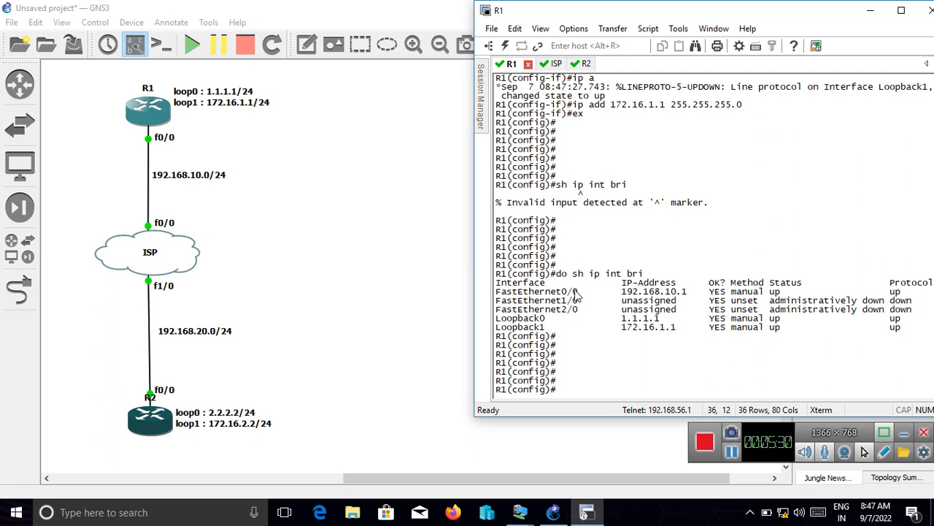
pyautogui.moveTo(574, 294); pyautogui.dragTo(539, 294)
pyautogui.moveTo(692, 292); pyautogui.dragTo(564, 321)
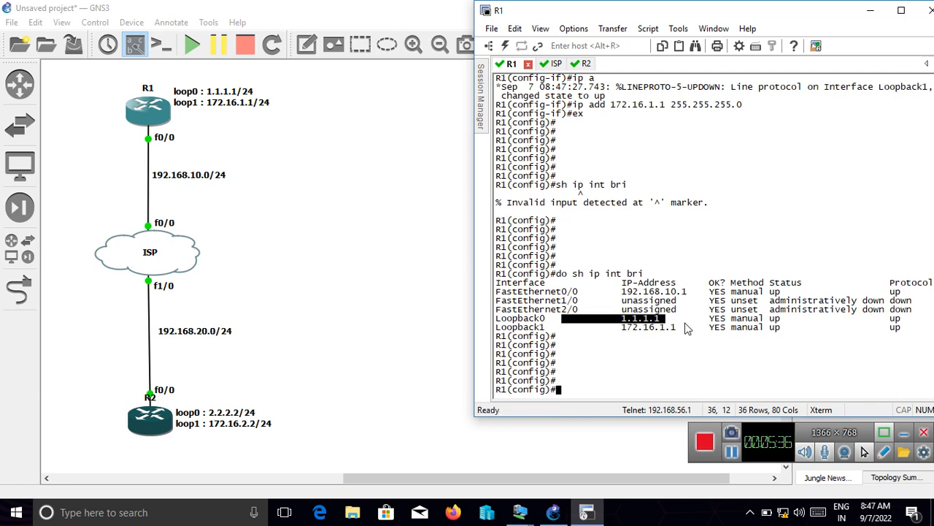
pyautogui.moveTo(683, 320); pyautogui.dragTo(699, 331)
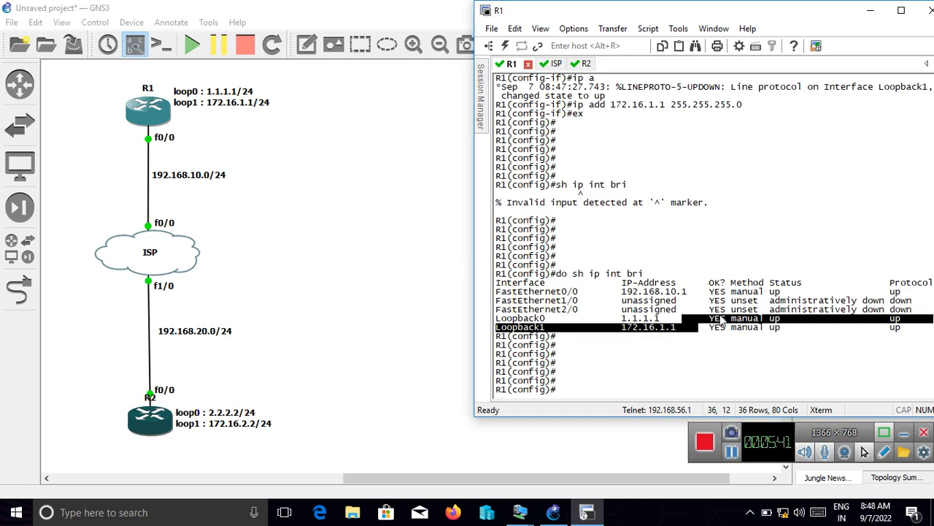
# - Switch to the R2 console and enter global configuration mode with "conf t"
pyautogui.click(583, 65)
pyautogui.press('Return')
pyautogui.press('Return')
pyautogui.press('Return')
pyautogui.press('Return')
pyautogui.press('Return')
pyautogui.press('Return')
pyautogui.press('Return')
pyautogui.press('Return')
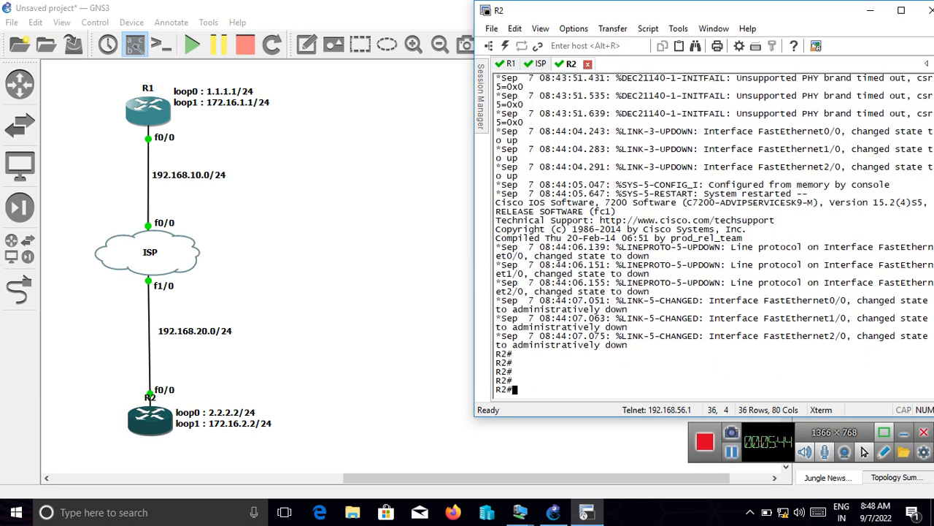
pyautogui.write('conf t')
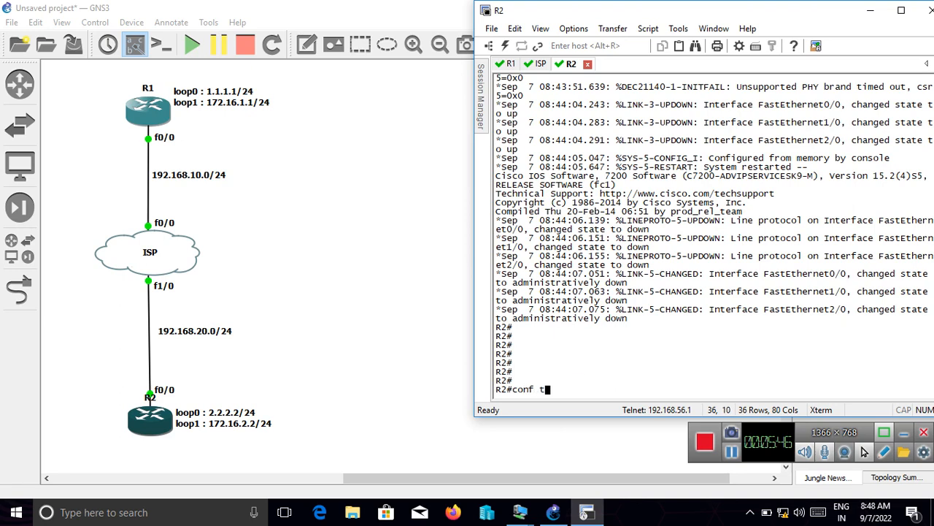
pyautogui.press('Return')
pyautogui.press('Return')
pyautogui.press('Return')
pyautogui.press('Return')
pyautogui.press('Return')
# - Assign the address 192.168.20.2 255.255.255.0 to interface f0/0 on R2
pyautogui.press('Return')
pyautogui.press('Return')
pyautogui.press('Return')
pyautogui.press('Return')
pyautogui.press('Return')
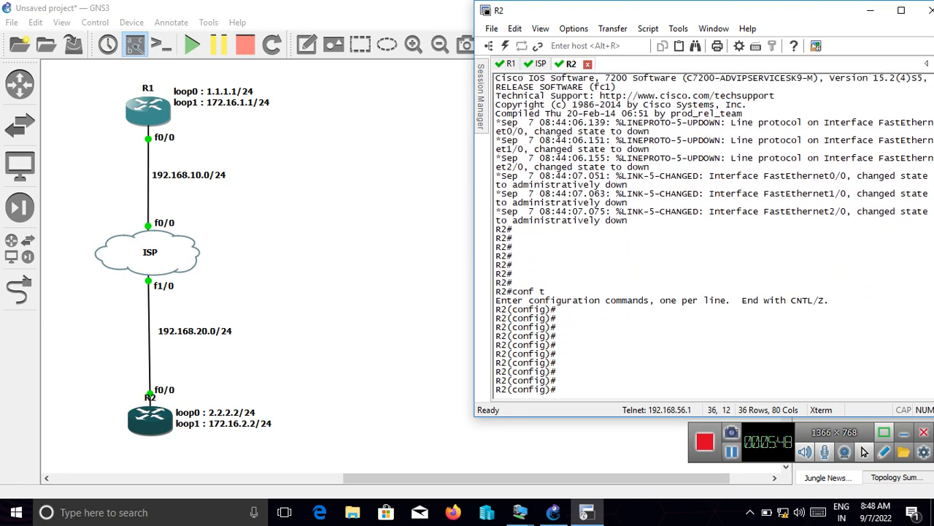
pyautogui.write('int f0/0')
pyautogui.press('Return')
pyautogui.write('ip ')
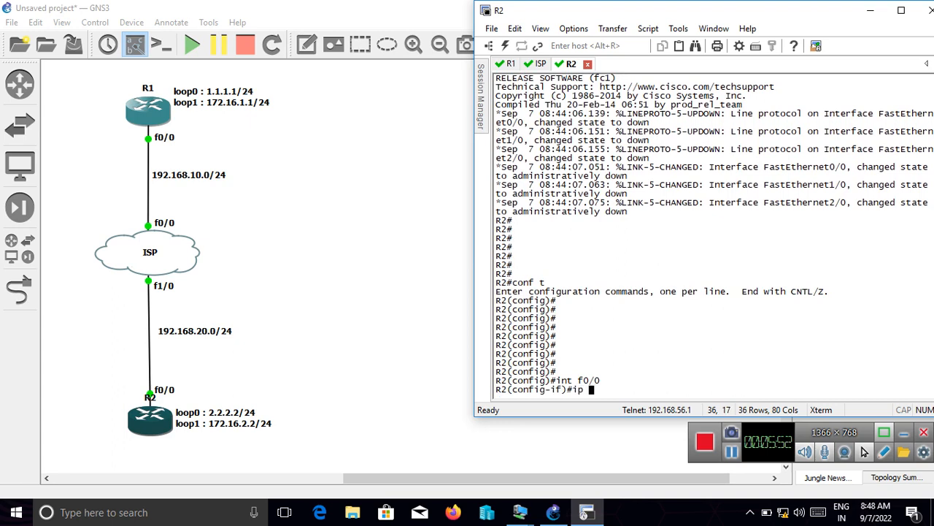
pyautogui.write('add 192.168.20.')
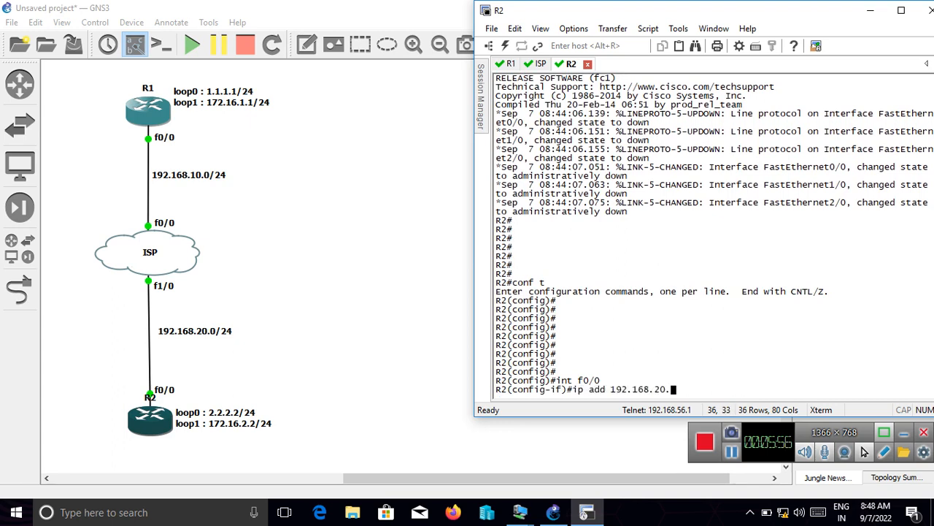
pyautogui.write('2 255.255.255.0')
pyautogui.press('Return')
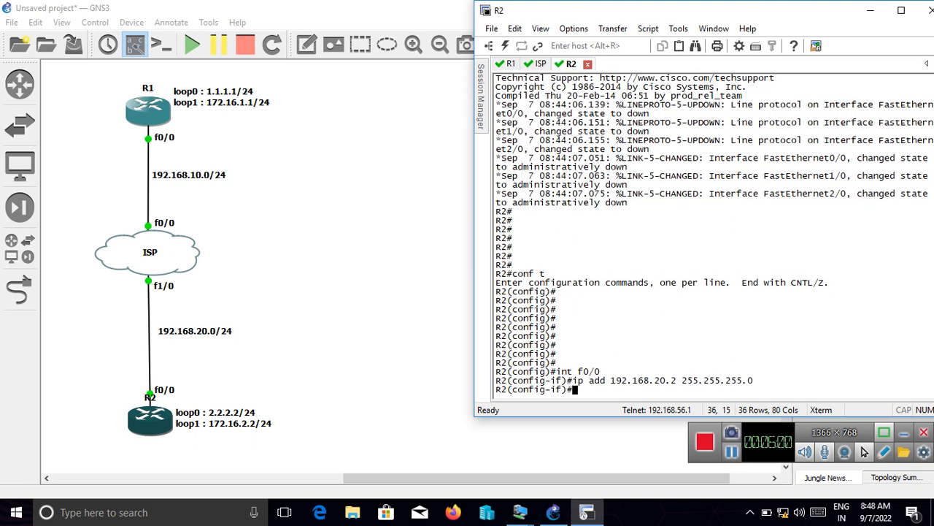
# - Enable R2's f0/0 interface with "no sh" and return to global configuration mode
pyautogui.write('npo sh')
pyautogui.press('Return')
pyautogui.write('e')
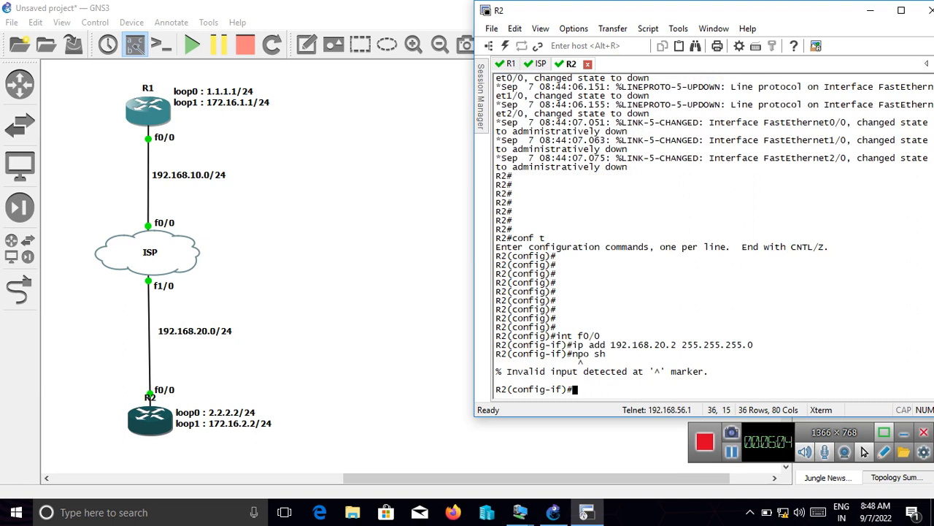
pyautogui.write('o sh')
pyautogui.press('Return')
pyautogui.write('ex')
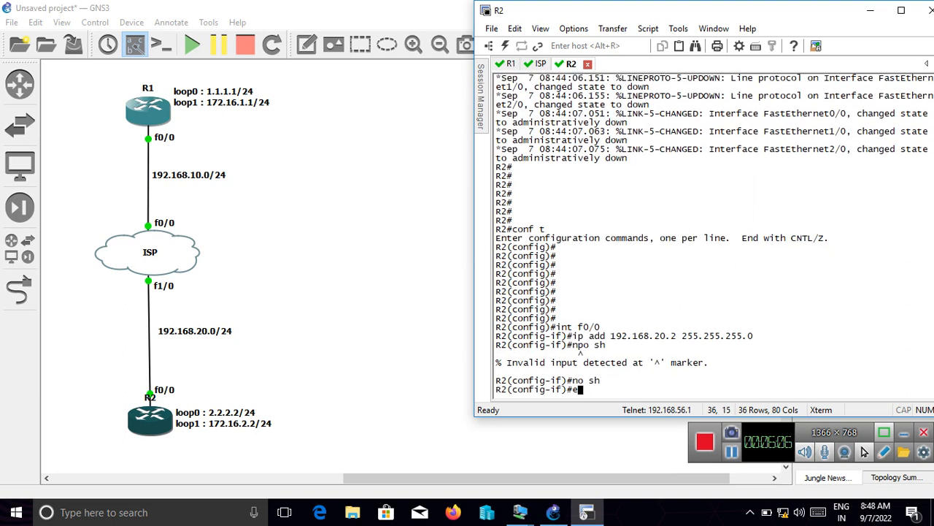
pyautogui.press('Return')
pyautogui.press('Return')
pyautogui.press('Return')
pyautogui.press('Return')
pyautogui.press('Return')
pyautogui.press('Return')
pyautogui.press('Return')
pyautogui.press('Return')
pyautogui.press('Return')
pyautogui.press('Return')
pyautogui.press('Return')
pyautogui.press('Return')
pyautogui.press('Return')
pyautogui.press('Return')
pyautogui.press('Return')
pyautogui.press('Return')
# - Create interface loop0 on R2 with address 2.2.2.2 255.255.255.0, and return to global configuration mode
pyautogui.write('ig)#i')
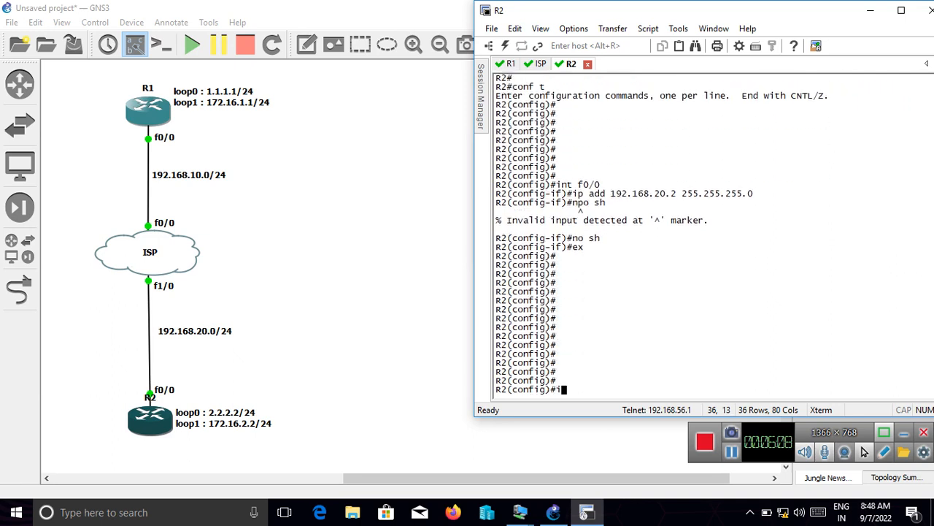
pyautogui.write('nt loop')
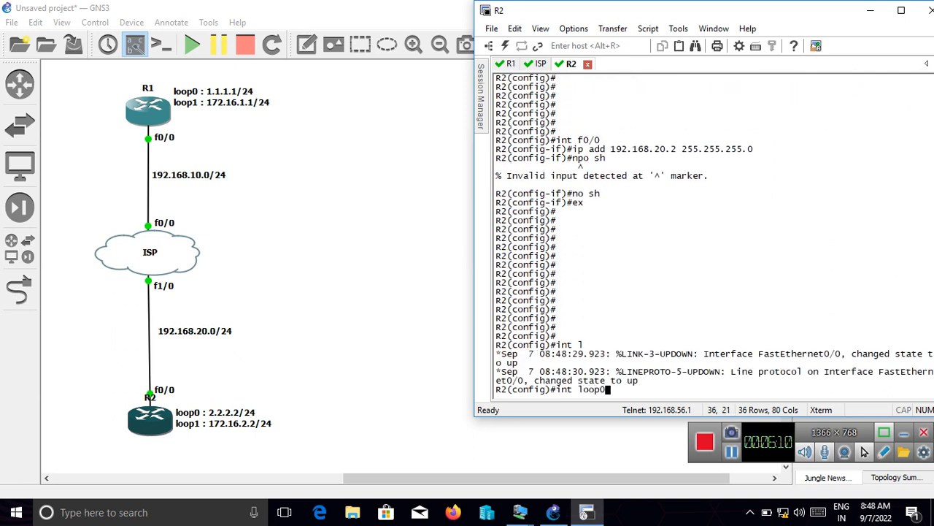
pyautogui.write('0')
pyautogui.press('Return')
pyautogui.write('ip add ')
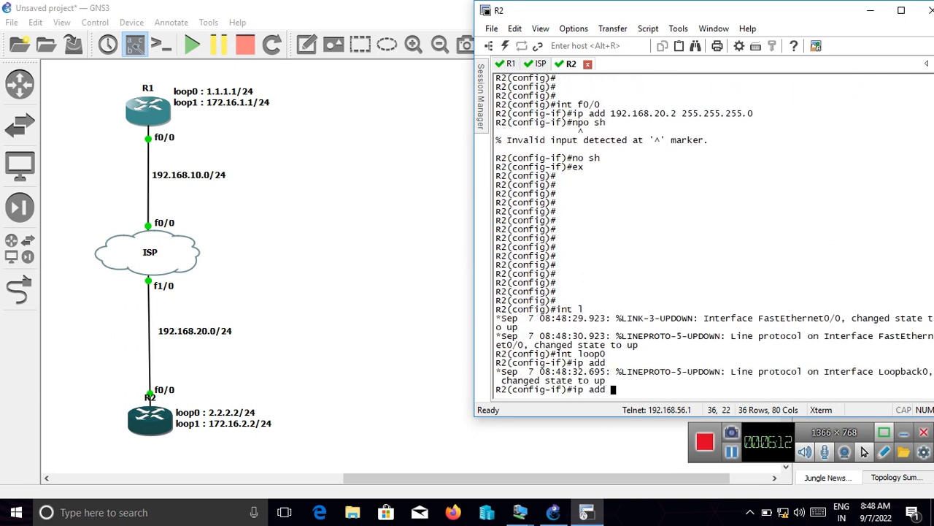
pyautogui.write('2.2.2.2 255.255.25')
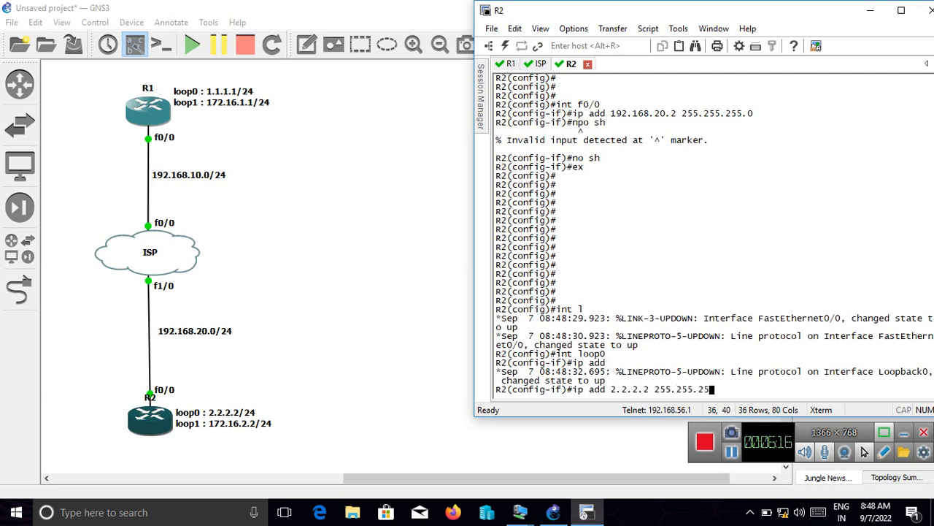
pyautogui.write('5.0')
pyautogui.press('Return')
pyautogui.write('e')
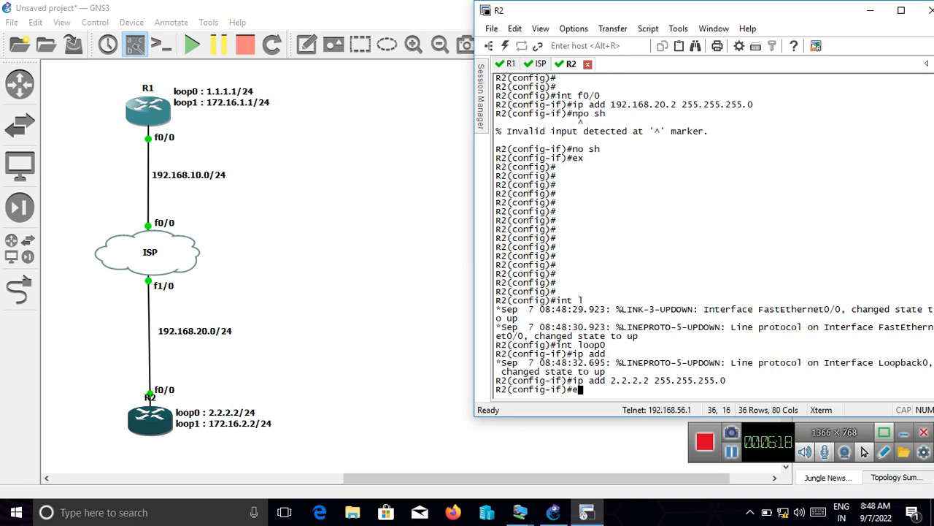
pyautogui.write('x')
pyautogui.press('Return')
pyautogui.press('Return')
pyautogui.press('Return')
pyautogui.press('Return')
pyautogui.press('Return')
pyautogui.press('Return')
pyautogui.press('Return')
pyautogui.press('Return')
pyautogui.press('Return')
pyautogui.press('Return')
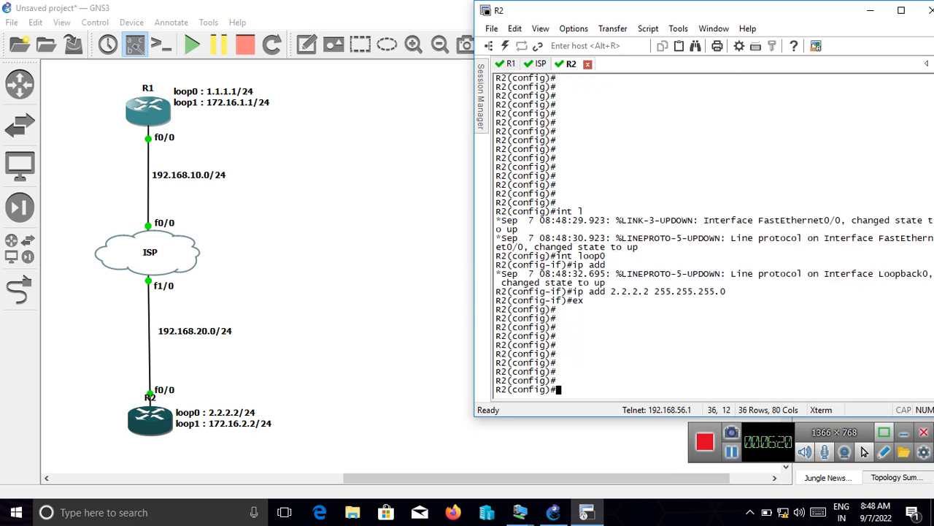
pyautogui.press('Return')
pyautogui.press('Return')
# - Create interface loop1 on R2 and assign it the address 172.16.2.2 255.255.255.0
pyautogui.write('int lo')
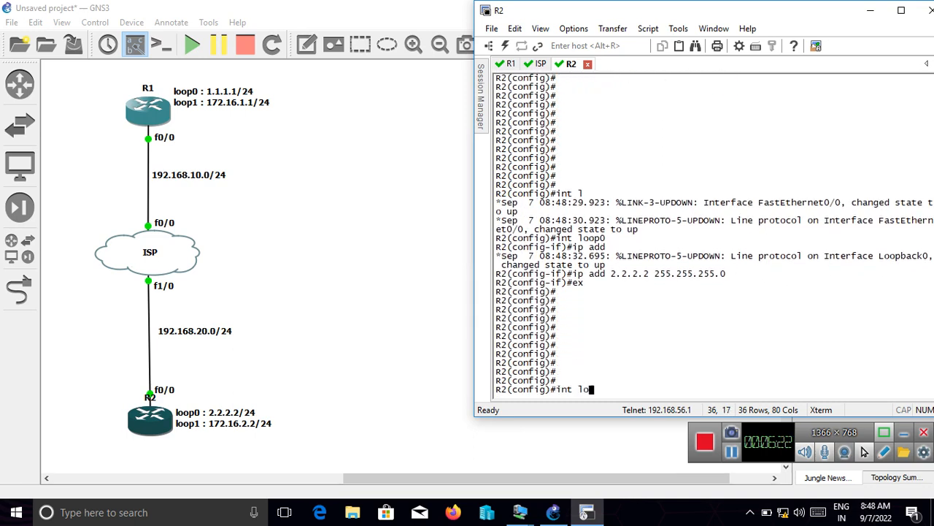
pyautogui.write('op1')
pyautogui.press('Return')
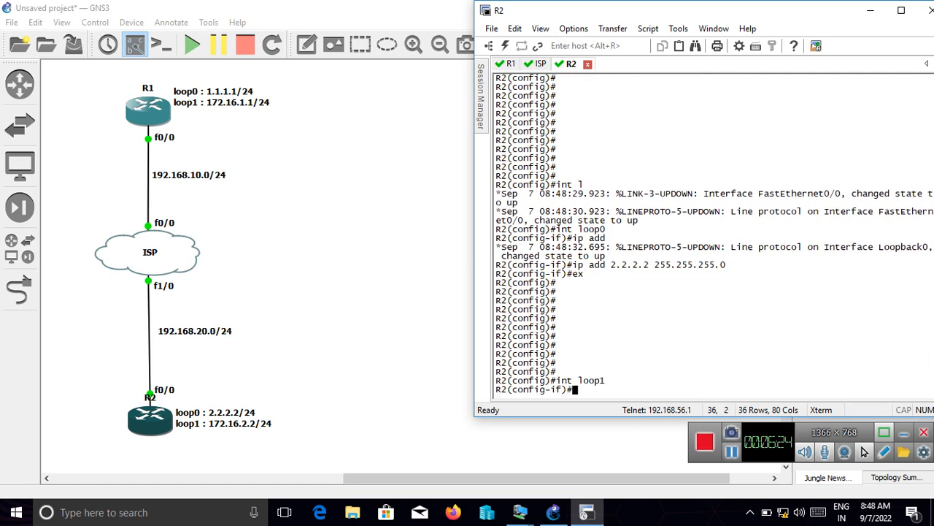
pyautogui.write('ip add ')
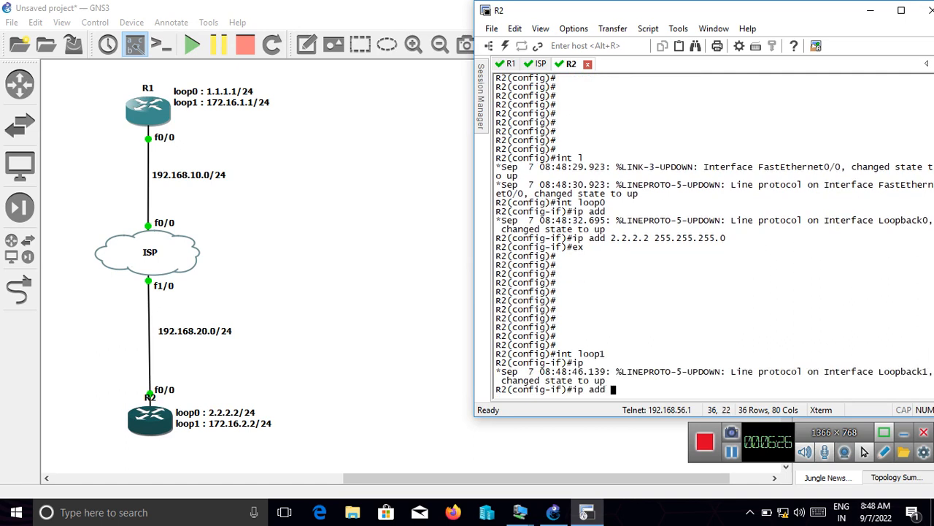
pyautogui.write('172.16.2.2 255.255.255.')
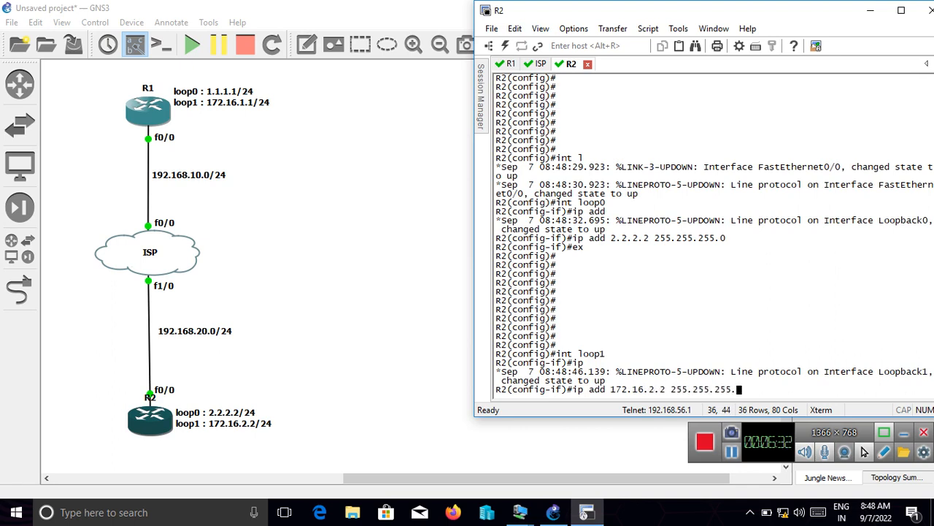
pyautogui.write('0')
pyautogui.press('Return')
# - Enable R2's loop1 interface with "no sh" and return to global configuration mode
pyautogui.write('no sh')
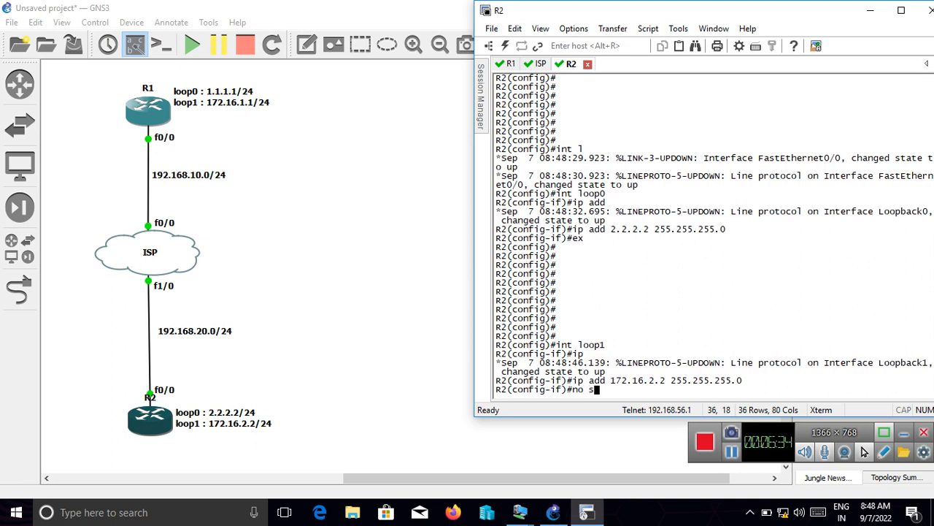
pyautogui.press('Return')
pyautogui.press('Return')
pyautogui.press('Return')
pyautogui.write('ex')
pyautogui.press('Return')
pyautogui.press('Return')
pyautogui.press('Return')
pyautogui.press('Return')
pyautogui.press('Return')
pyautogui.press('Return')
pyautogui.press('Return')
pyautogui.press('Return')
pyautogui.press('Return')
pyautogui.press('Return')
pyautogui.press('Return')
pyautogui.press('Return')
pyautogui.press('Return')
pyautogui.press('Return')
pyautogui.press('Return')
pyautogui.press('Return')
pyautogui.press('Return')
pyautogui.press('Return')
pyautogui.press('Return')
pyautogui.press('Return')
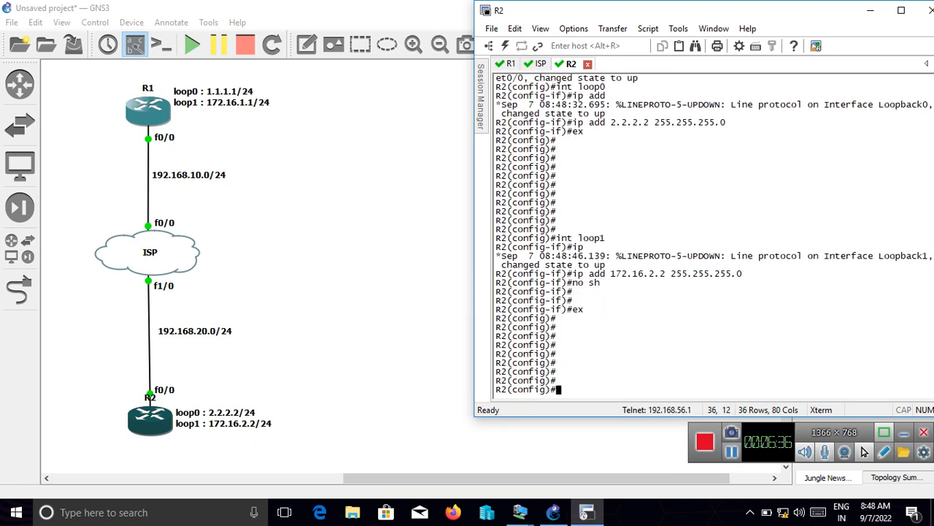
# - List R2's interfaces with "do sh ip int bri" and check the addresses of its f0/0 and loopback interfaces
pyautogui.write('do sh')
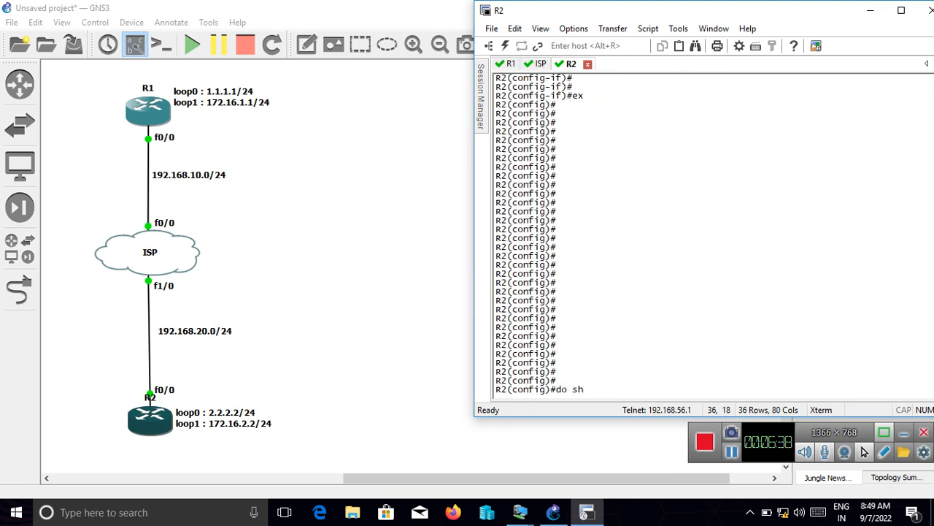
pyautogui.write(' ip int bri')
pyautogui.press('Return')
pyautogui.press('Return')
pyautogui.press('Return')
pyautogui.press('Return')
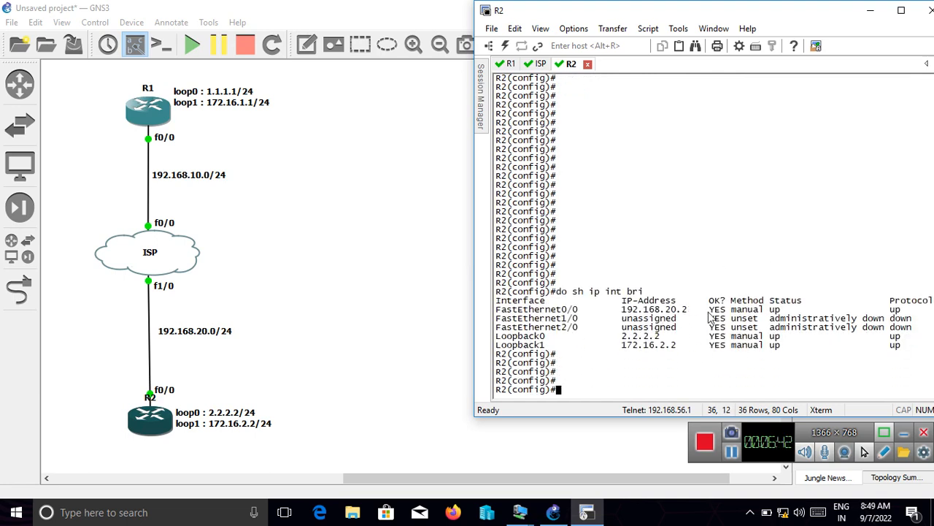
pyautogui.moveTo(688, 310); pyautogui.dragTo(571, 330)
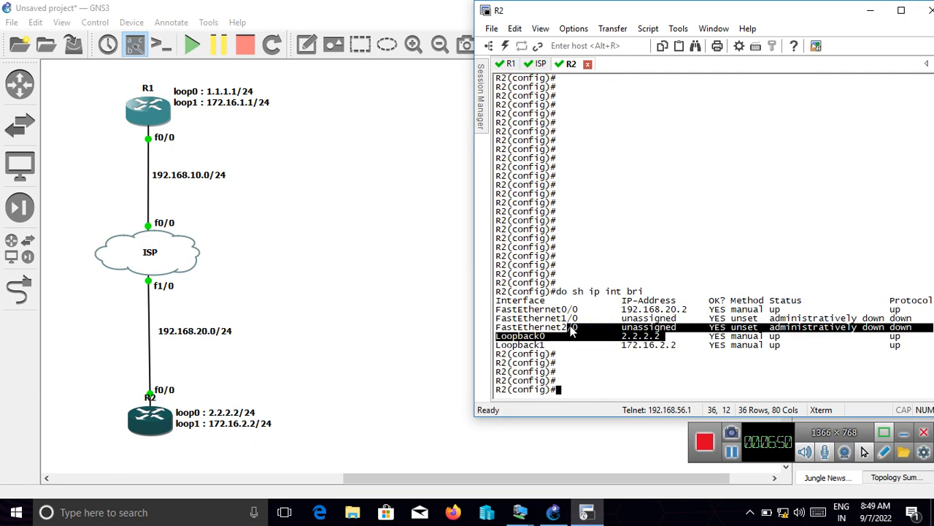
pyautogui.moveTo(688, 346); pyautogui.dragTo(624, 348)
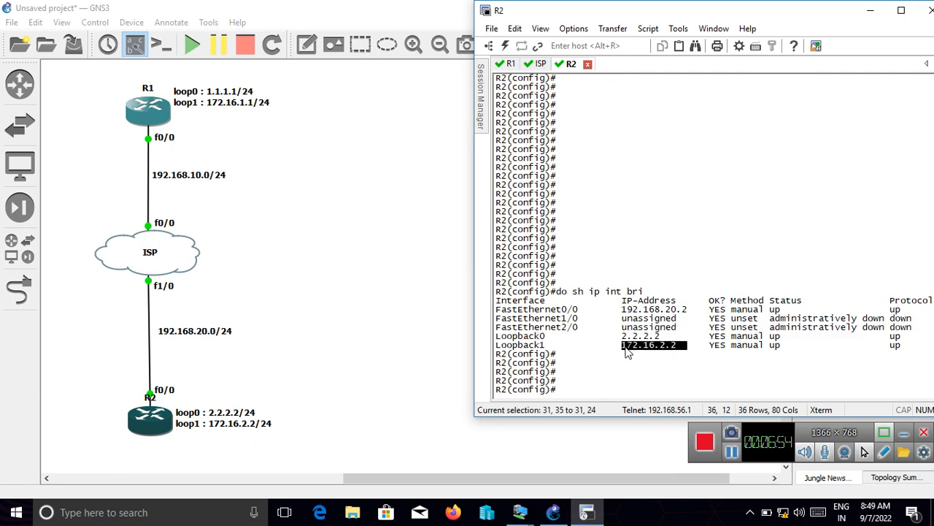
pyautogui.moveTo(625, 348); pyautogui.dragTo(628, 349)
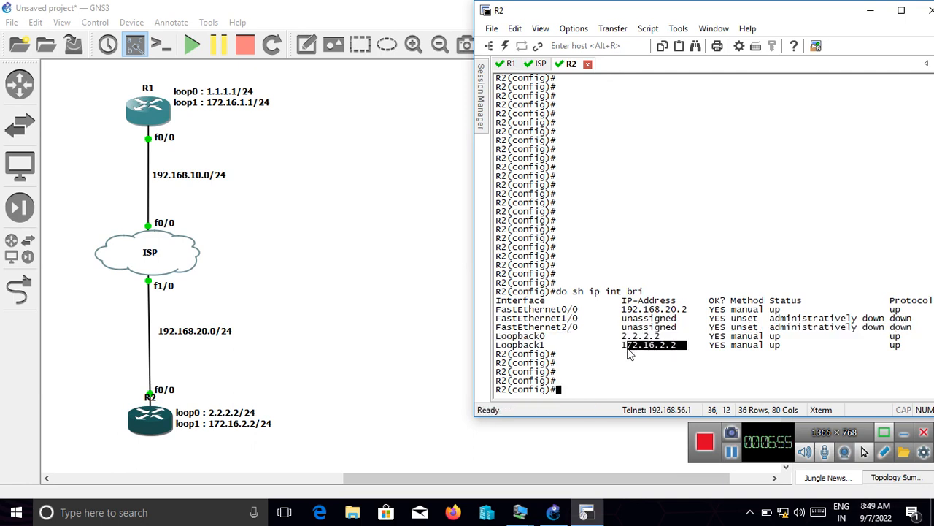
# - Switch to the ISP router's console and enter global configuration mode with "conf t"
pyautogui.click(533, 68)
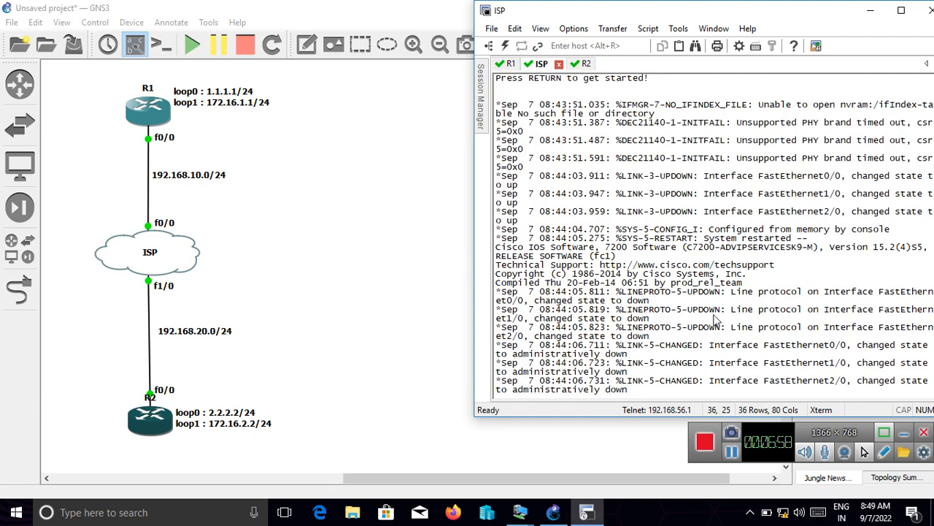
pyautogui.press('Return')
pyautogui.press('Return')
pyautogui.press('Return')
pyautogui.press('Return')
pyautogui.press('Return')
pyautogui.press('Return')
pyautogui.press('Return')
pyautogui.press('Return')
pyautogui.press('Return')
pyautogui.press('Return')
pyautogui.press('Return')
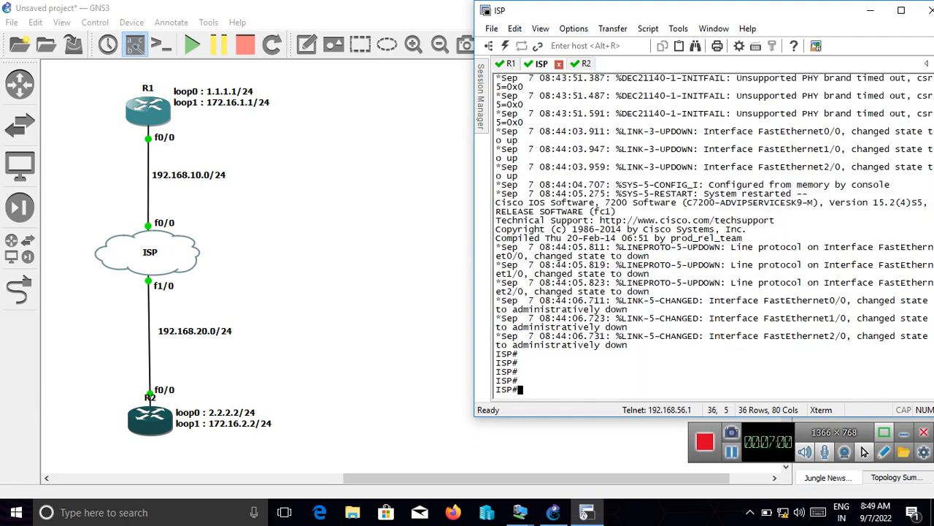
pyautogui.press('Return')
pyautogui.press('Return')
pyautogui.press('Return')
pyautogui.press('Return')
pyautogui.press('Return')
pyautogui.press('Return')
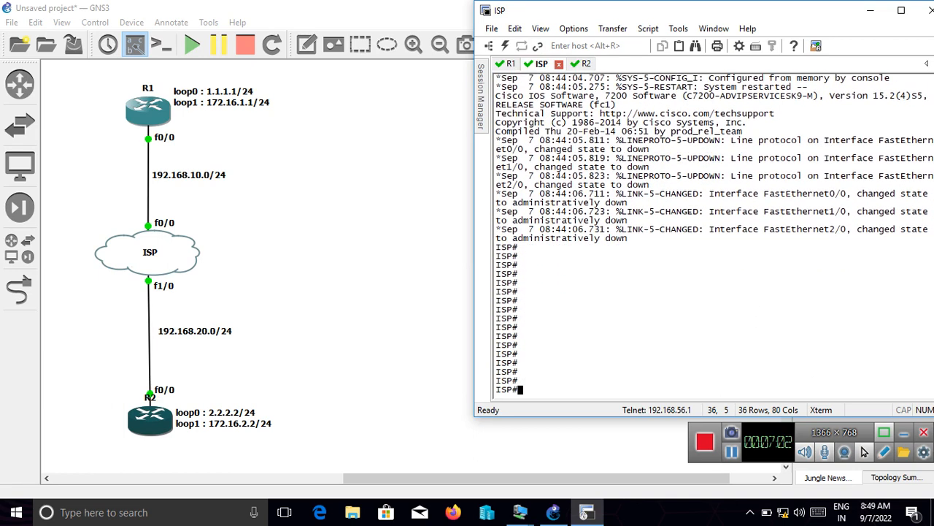
pyautogui.write('conf t')
pyautogui.press('Return')
pyautogui.press('Return')
pyautogui.press('Return')
pyautogui.press('Return')
pyautogui.press('Return')
pyautogui.press('Return')
pyautogui.press('Return')
pyautogui.press('Return')
pyautogui.press('Return')
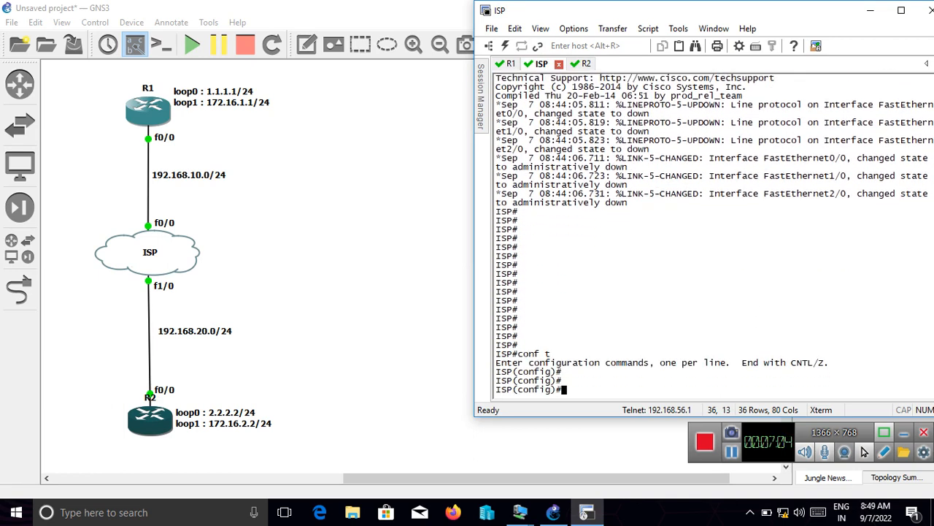
# - Assign the address 192.168.10.10 255.255.255.0 to the ISP router's f0/0 interface
pyautogui.write('int ')
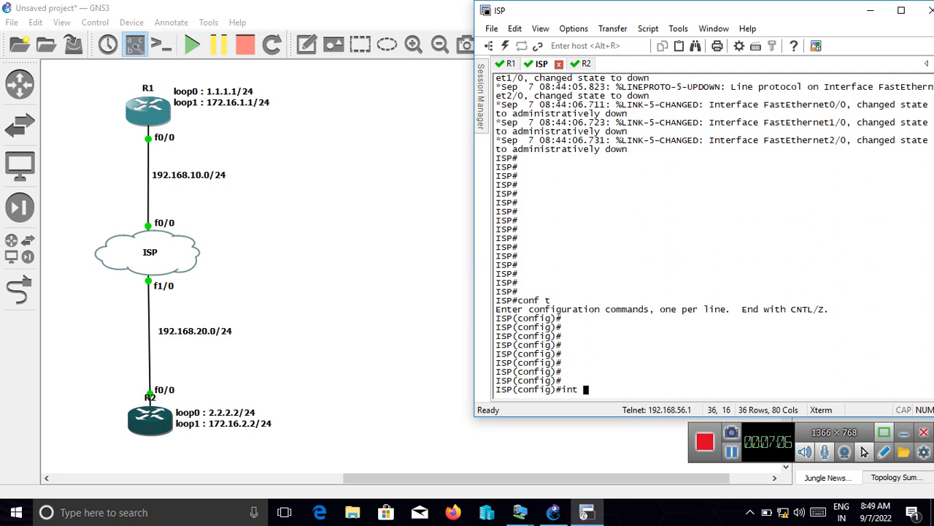
pyautogui.write('f0/0/')
pyautogui.press('Return')
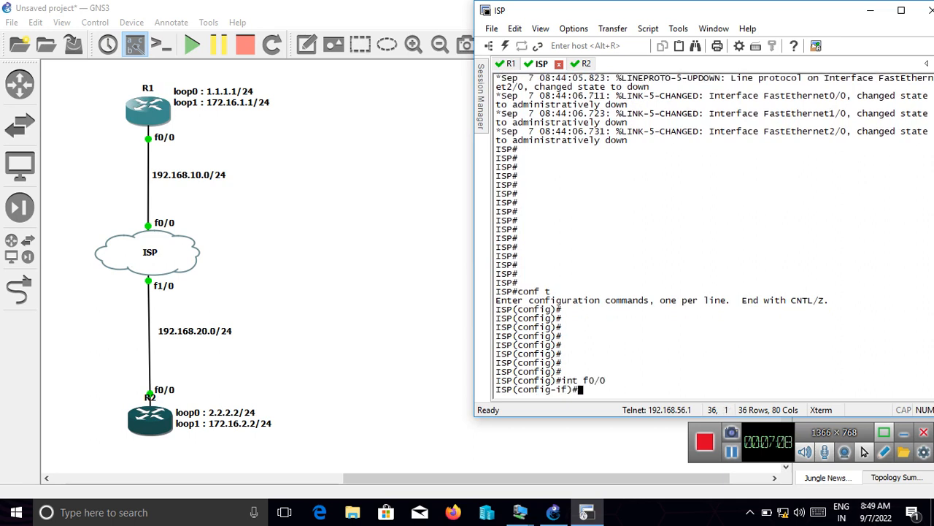
pyautogui.write('ip add 192.16')
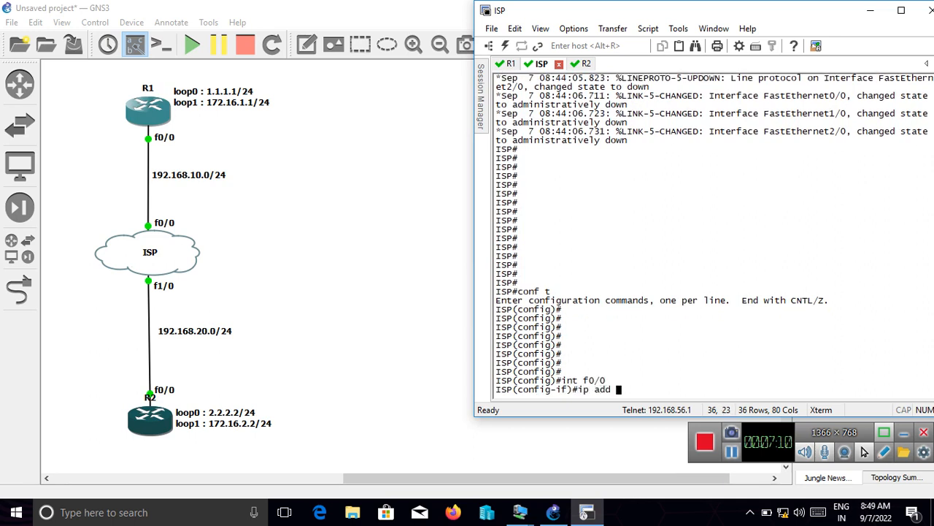
pyautogui.write('8.10.10 25')
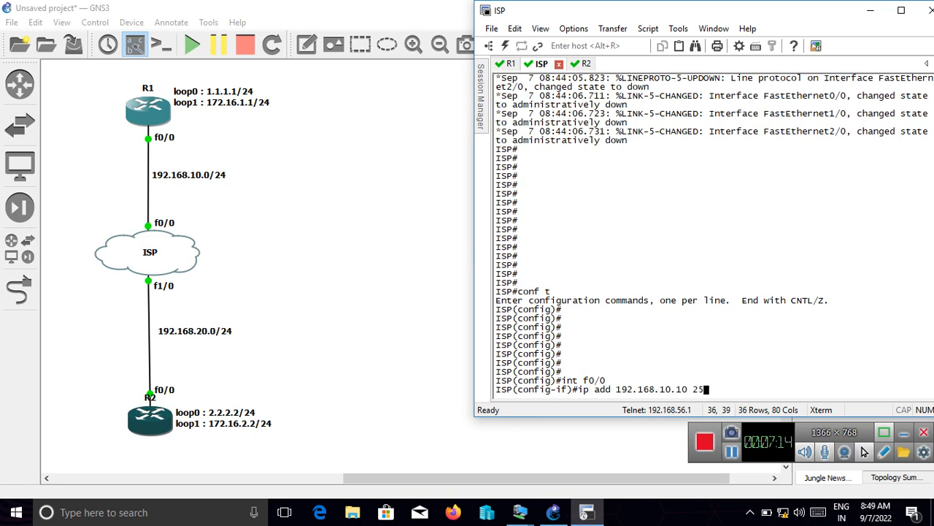
pyautogui.write('5.255.255.0')
pyautogui.press('Return')
# - Enable the ISP router's f0/0 interface with "no sh" and return to global configuration mode
pyautogui.write('no sh')
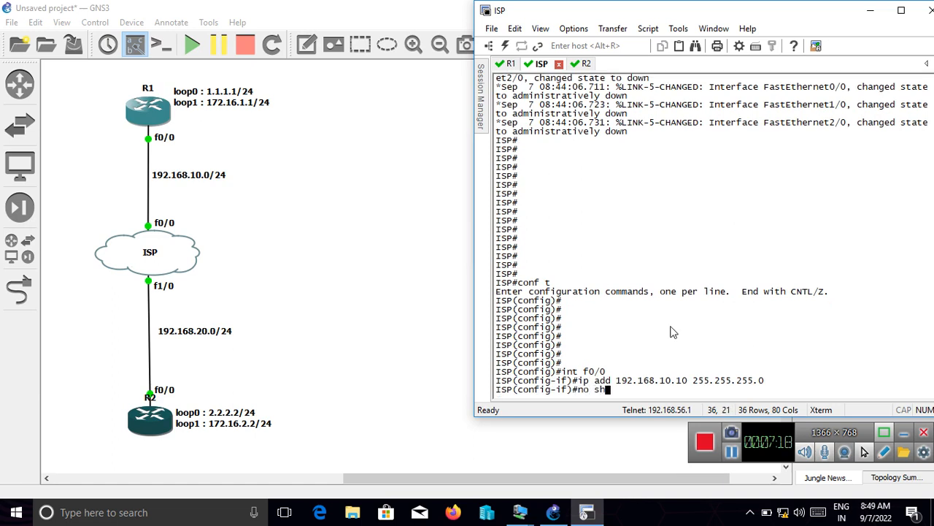
pyautogui.press('Return')
pyautogui.write('ex')
pyautogui.press('Return')
pyautogui.press('Return')
pyautogui.press('Return')
pyautogui.press('Return')
pyautogui.press('Return')
pyautogui.press('Return')
pyautogui.press('Return')
pyautogui.press('Return')
pyautogui.press('Return')
pyautogui.press('Return')
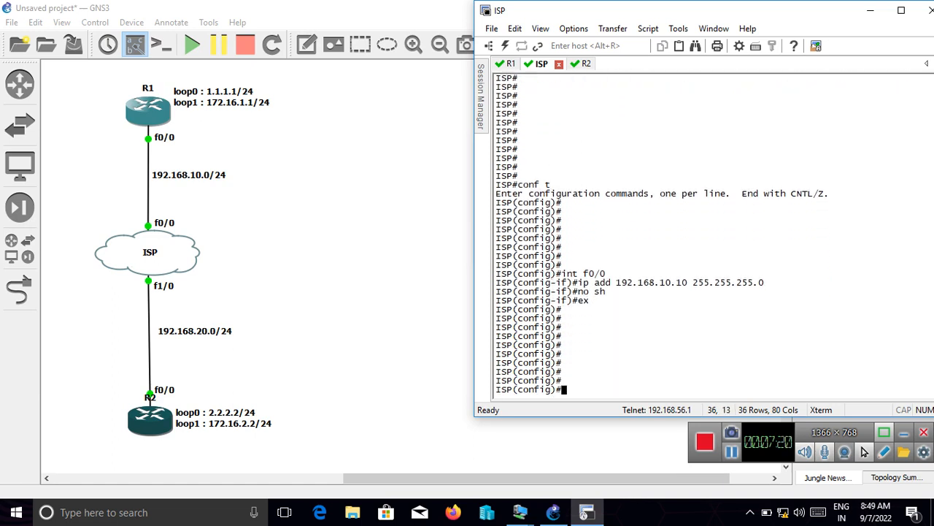
# - Assign the address 192.168.20.10 255.255.255.0 to the ISP router's f1/0 interface
pyautogui.write('int f1/0')
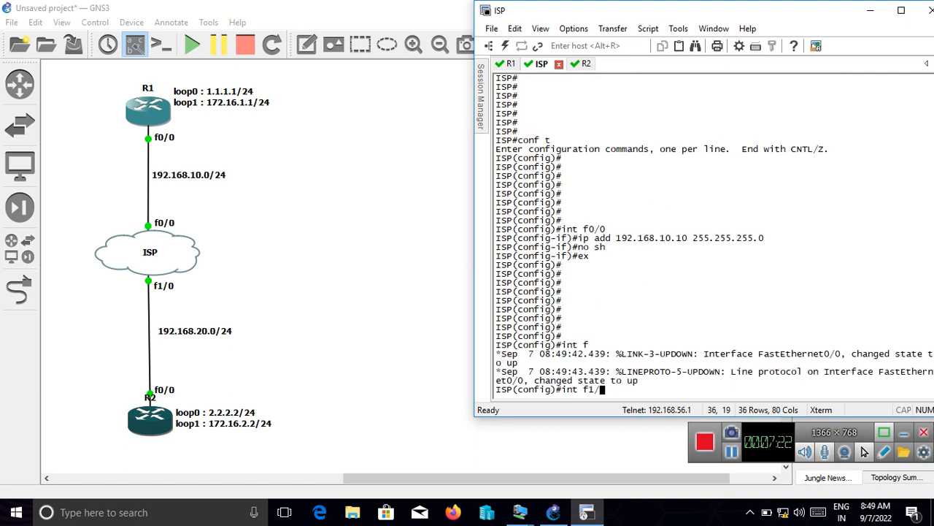
pyautogui.press('Return')
pyautogui.write('ip a')
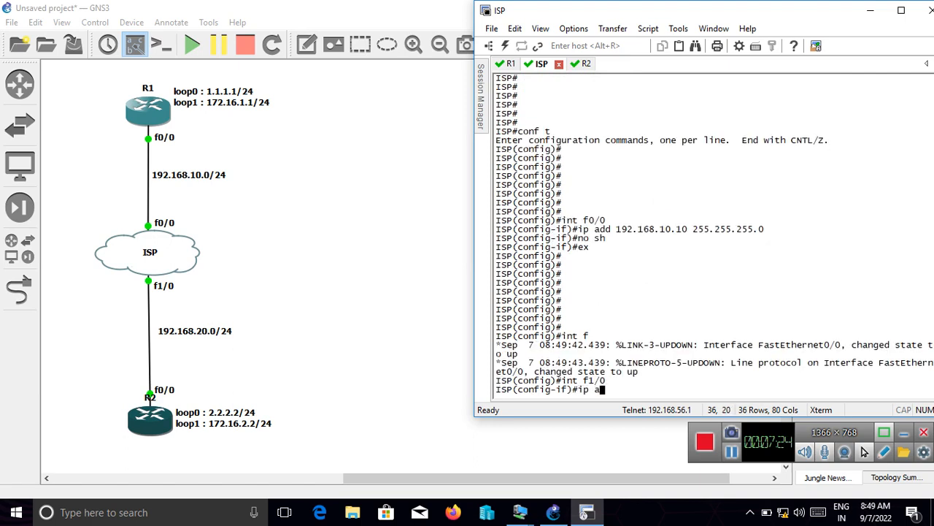
pyautogui.write('dd 192.168.20.10')
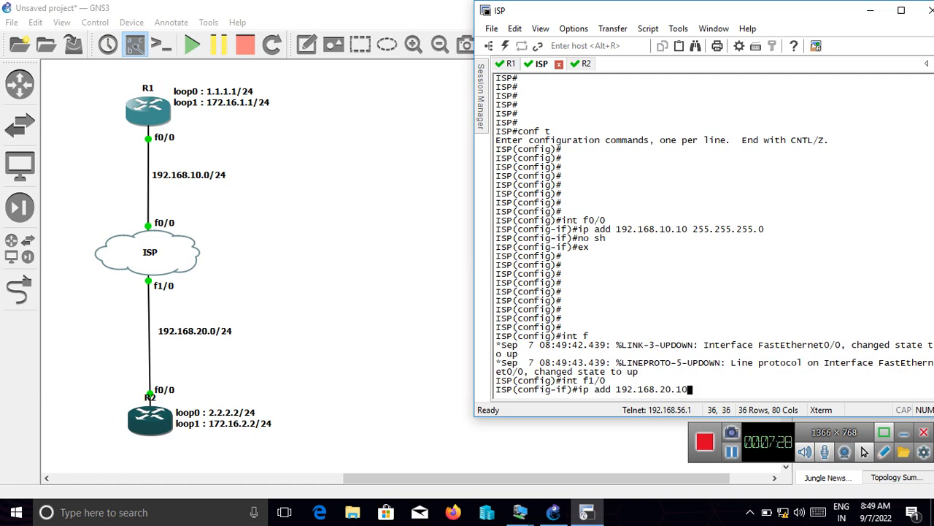
pyautogui.write(' 255.255.255.0')
pyautogui.press('Return')
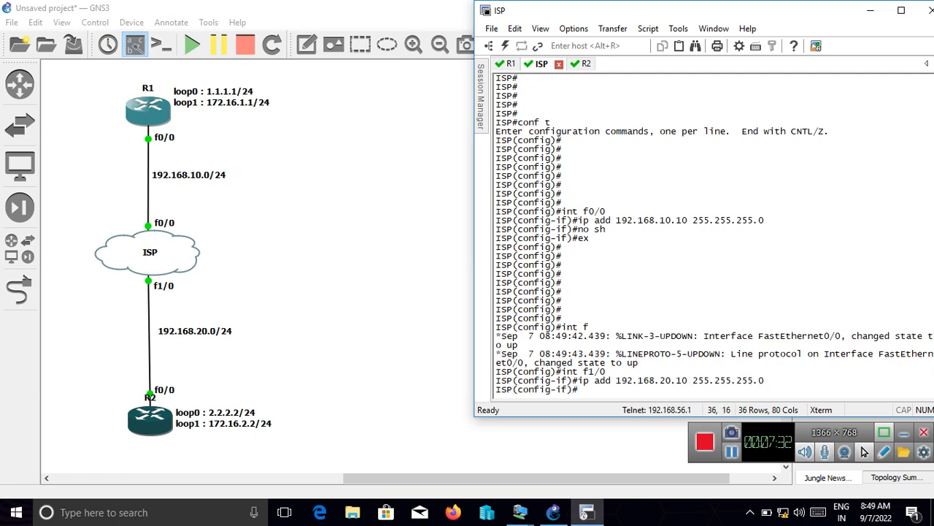
# - Enable the ISP router's f1/0 interface with "no sh" and return to global configuration mode
pyautogui.write('no sh')
pyautogui.press('Return')
pyautogui.write('e')
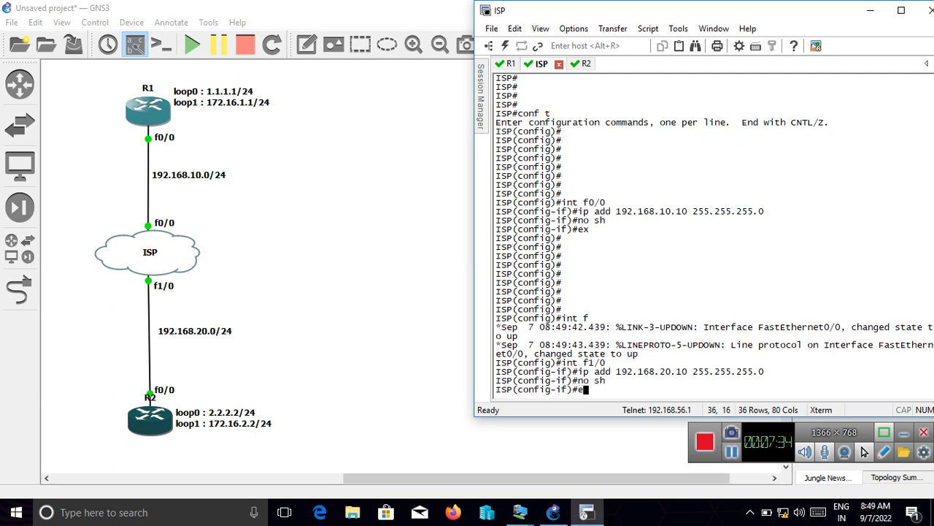
pyautogui.write('x')
pyautogui.press('Return')
pyautogui.press('Return')
pyautogui.press('Return')
pyautogui.press('Return')
pyautogui.press('Return')
pyautogui.press('Return')
pyautogui.press('Return')
pyautogui.press('Return')
pyautogui.press('Return')
pyautogui.press('Return')
pyautogui.press('Return')
pyautogui.press('Return')
pyautogui.press('Return')
pyautogui.press('Return')
pyautogui.press('Return')
pyautogui.press('Return')
pyautogui.press('Return')
# - List the ISP router's interfaces with "do sh ip int bri" to check their addresses and status
pyautogui.write('do sh')
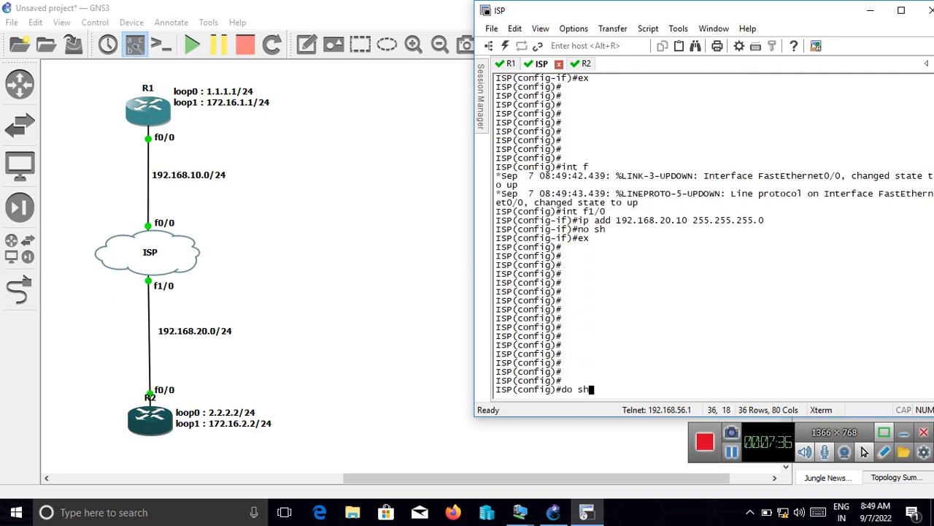
pyautogui.write(' ip int bri')
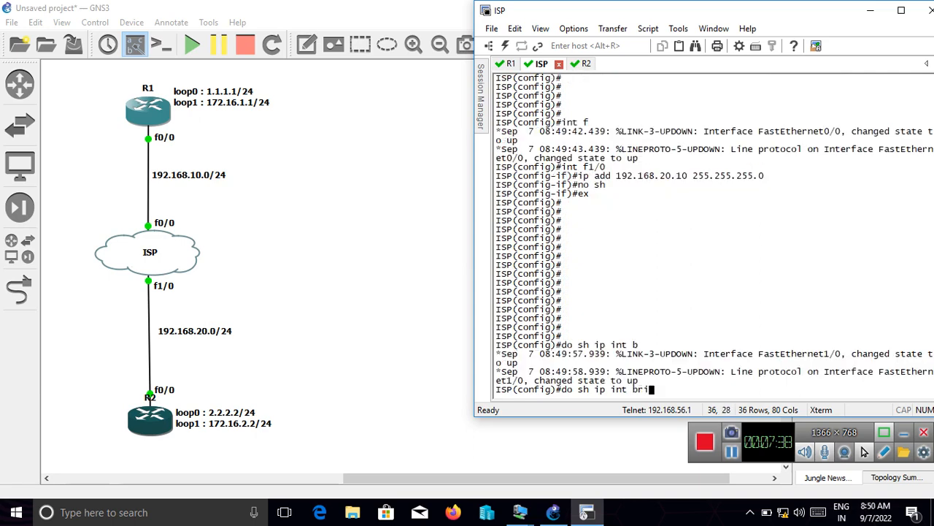
pyautogui.press('Return')
pyautogui.press('Return')
pyautogui.press('Return')
pyautogui.press('Return')
pyautogui.press('Return')
pyautogui.press('Return')
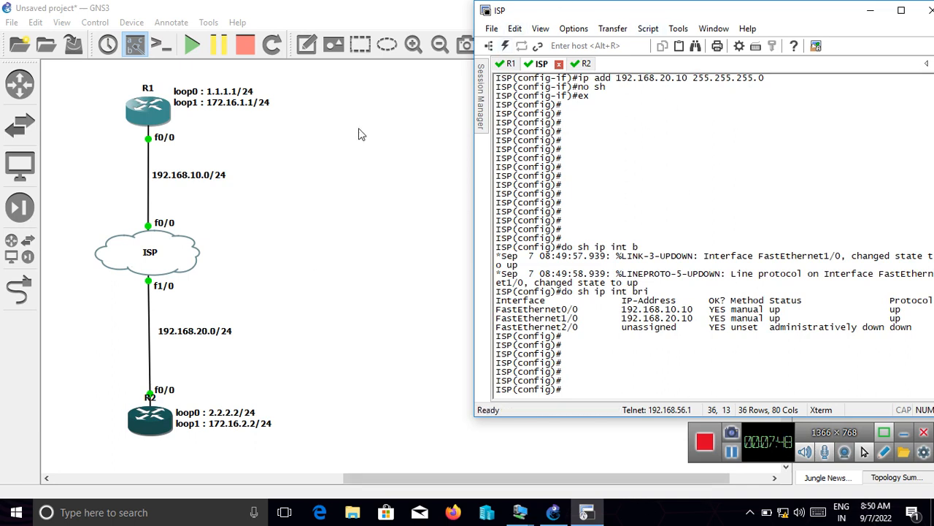
# - On R1's console, add a default route with "ip route 0.0.0.0 0.0.0.0 192.168.10.10"
pyautogui.click(509, 63)
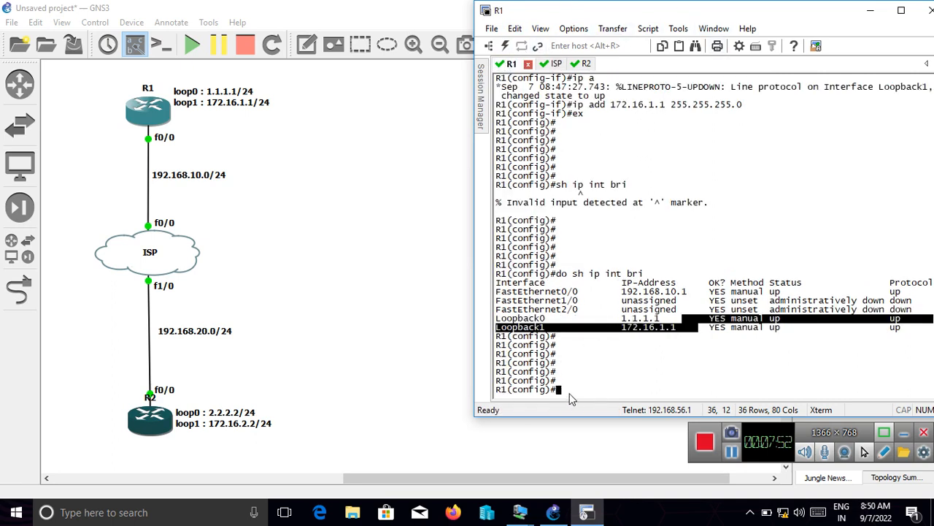
pyautogui.click(570, 393)
pyautogui.press('Return')
pyautogui.press('Return')
pyautogui.press('Return')
pyautogui.press('Return')
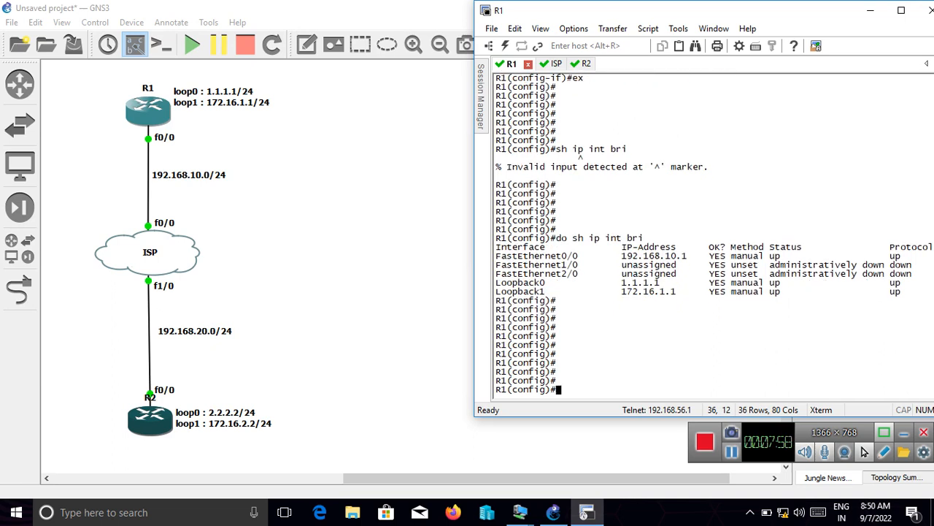
pyautogui.write('ip route 0.0.0.0 0.0.0')
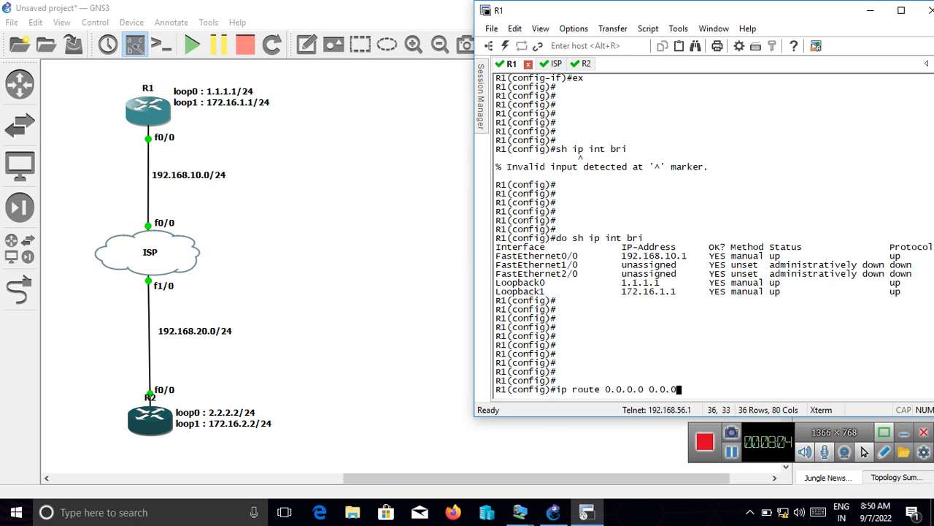
pyautogui.write('.0 192.168.10.10')
pyautogui.press('Return')
pyautogui.press('Return')
pyautogui.press('Return')
pyautogui.press('Return')
pyautogui.press('Return')
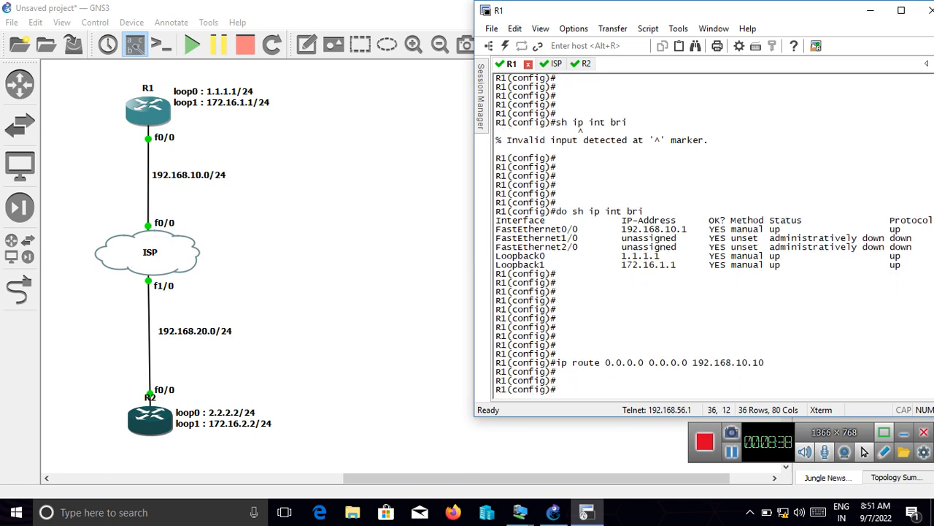
# - On R2's console, add a default route with "ip route 0.0.0.0 0.0.0.0 192.168.20.10"
pyautogui.click(584, 64)
pyautogui.write('ip r')
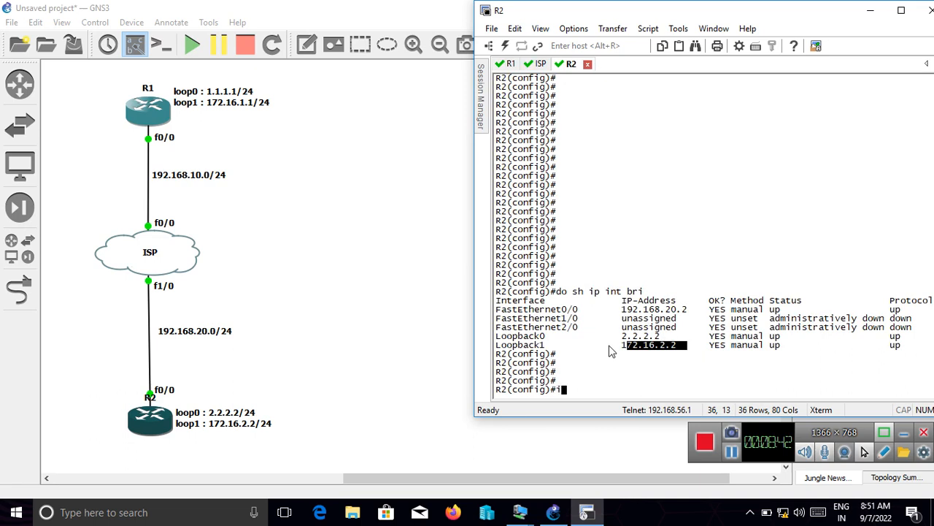
pyautogui.write('oute 0.0.0.0 0.0.0.0 ')
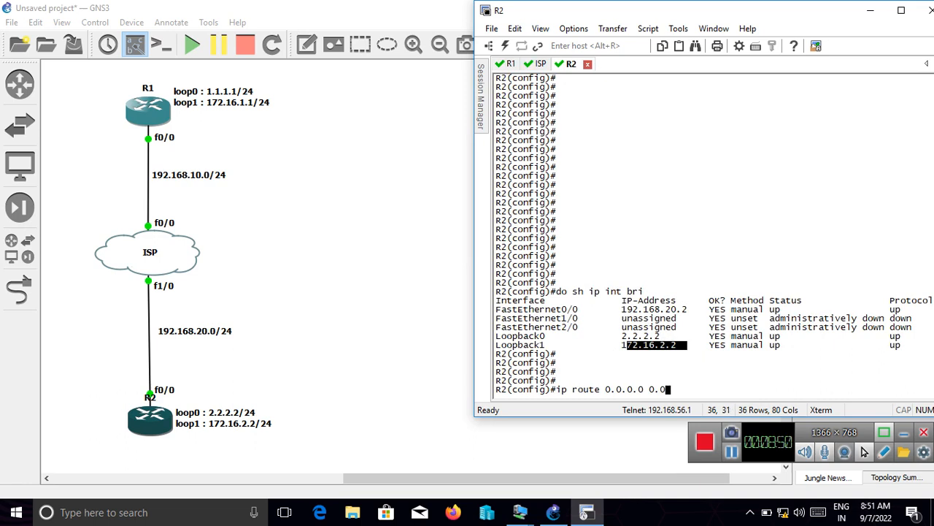
pyautogui.write('192.168.20.10')
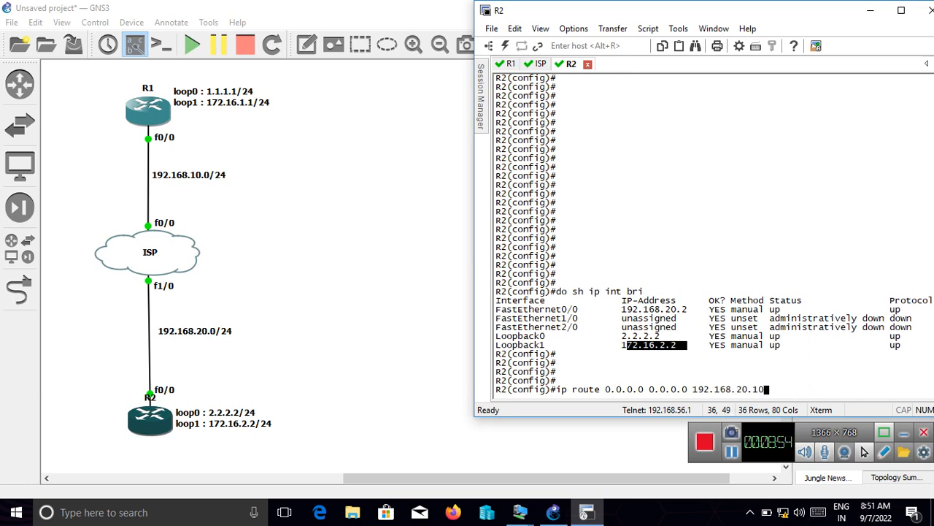
pyautogui.press('Return')
pyautogui.press('Return')
pyautogui.press('Return')
pyautogui.press('Return')
pyautogui.press('Return')
pyautogui.press('Return')
# - Display R2's routing table with "do sh ip rou" and highlight the static default route entry
pyautogui.write('do')
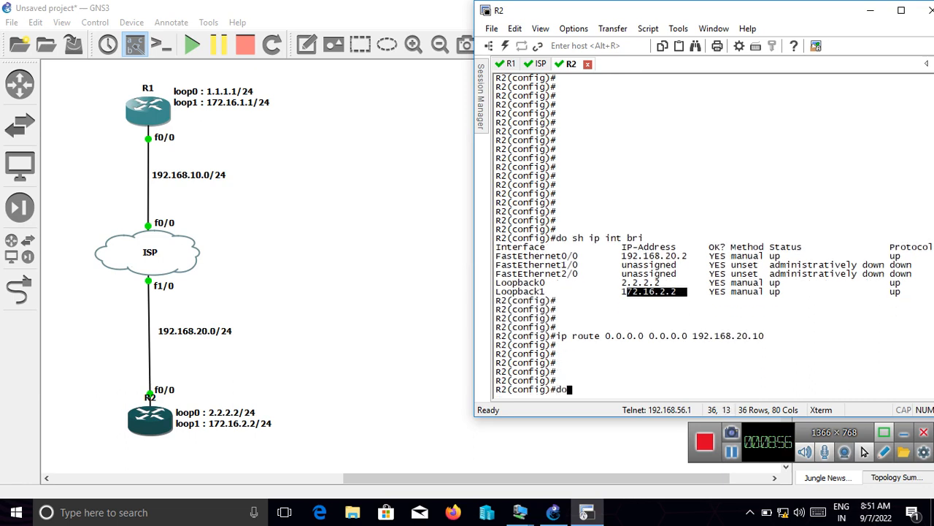
pyautogui.write(' sh ip rou')
pyautogui.press('Return')
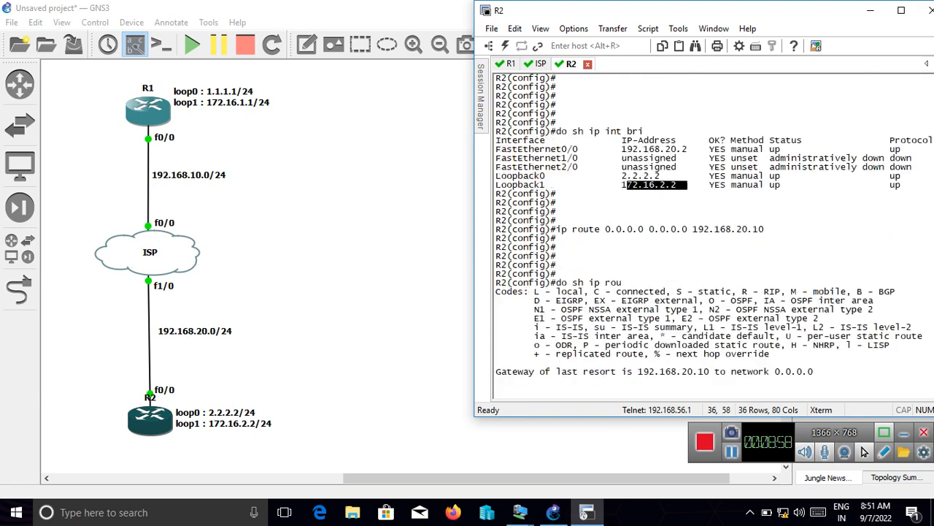
pyautogui.press('Return')
pyautogui.press('Return')
pyautogui.press('Return')
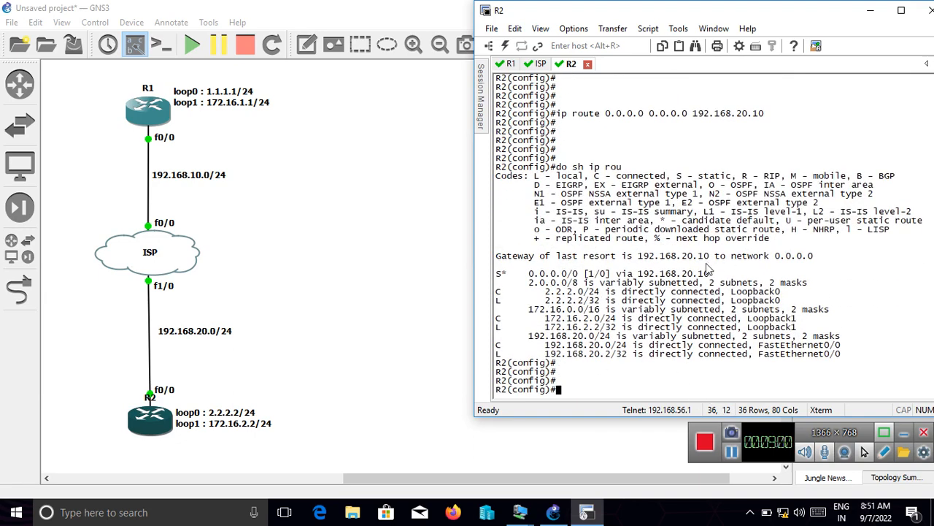
pyautogui.moveTo(712, 274); pyautogui.dragTo(544, 270)
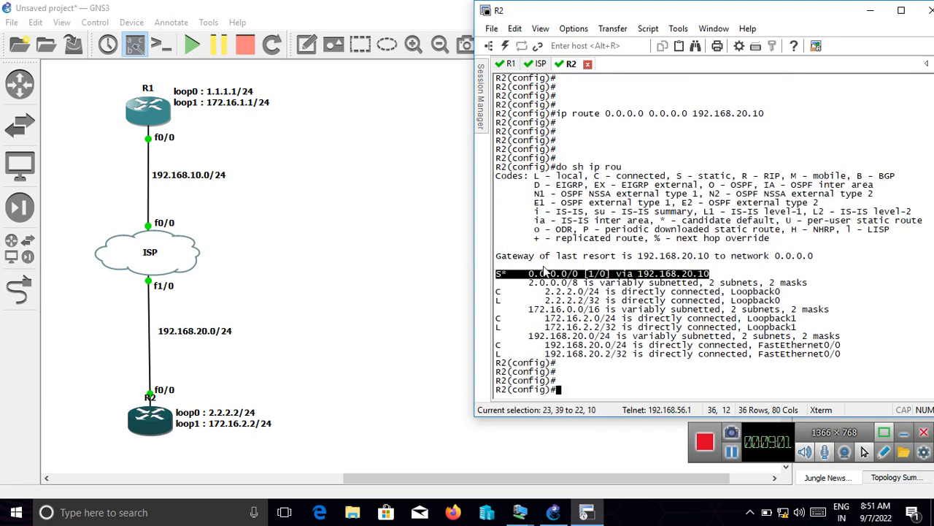
# - On R1's console, display the routing table with "do sh ip route" and highlight the static default route entry
pyautogui.click(505, 65)
pyautogui.write('do')
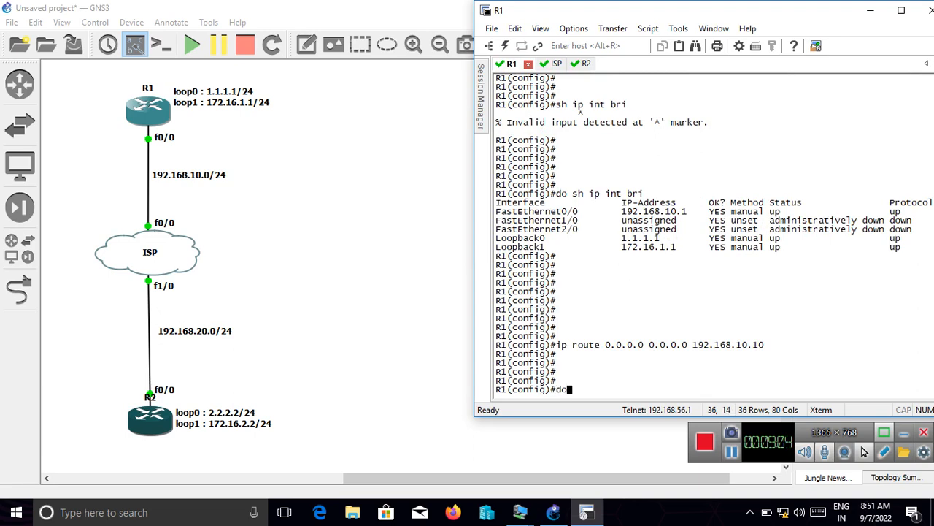
pyautogui.write(' sh ip route')
pyautogui.press('Return')
pyautogui.press('Return')
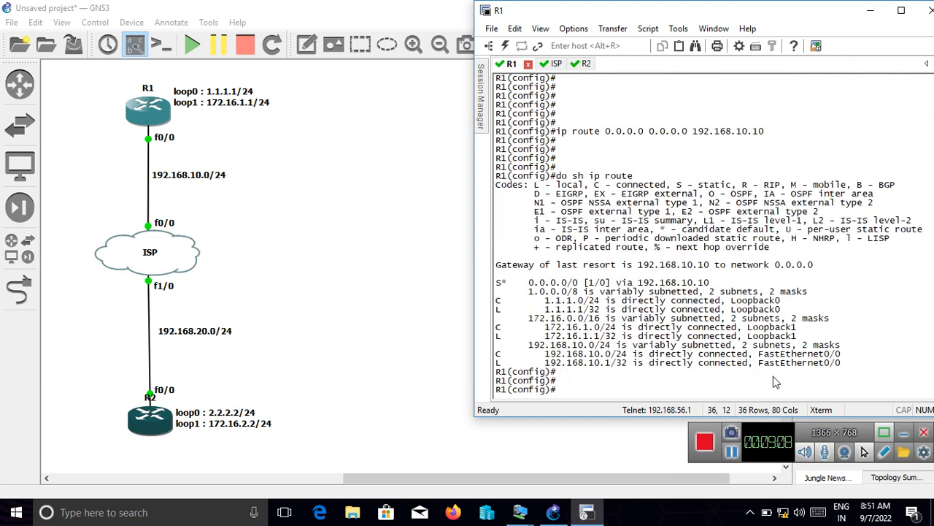
pyautogui.moveTo(719, 285); pyautogui.dragTo(501, 287)
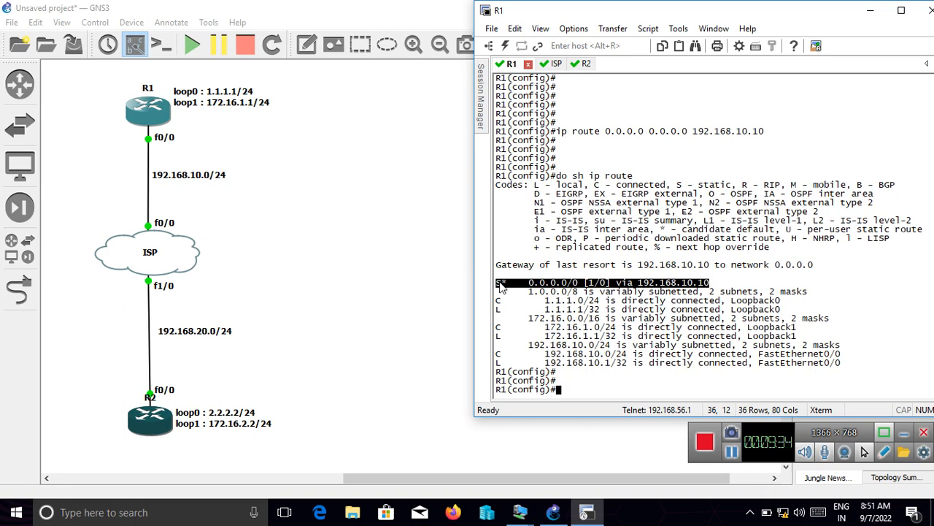
# - Create tunnel interface 1 on R1 with "int tunnel 1" and enter its configuration mode
pyautogui.press('Return')
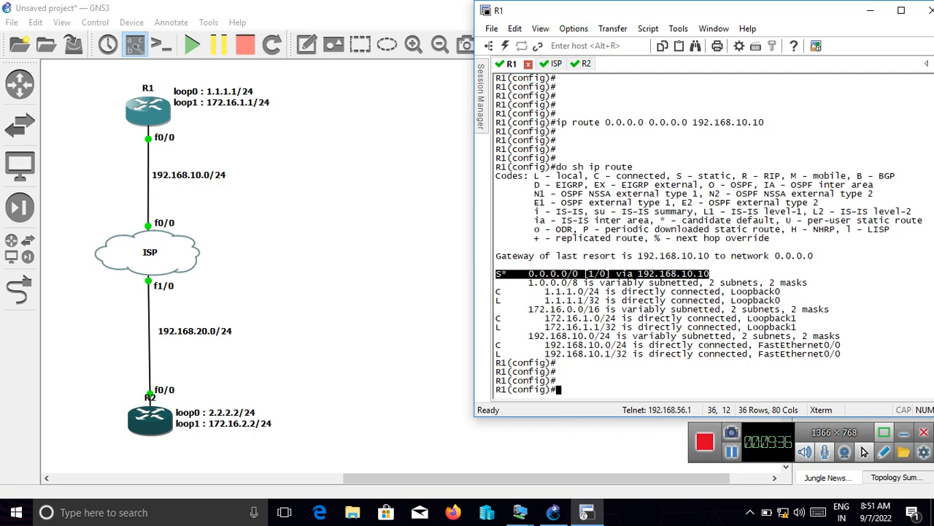
pyautogui.press('Return')
pyautogui.press('Return')
pyautogui.press('Return')
pyautogui.press('Return')
pyautogui.press('Return')
pyautogui.press('Return')
pyautogui.press('Return')
pyautogui.press('Return')
pyautogui.press('Return')
pyautogui.press('Return')
pyautogui.press('Return')
pyautogui.press('Return')
pyautogui.press('Return')
pyautogui.press('Return')
pyautogui.press('Return')
pyautogui.press('Return')
pyautogui.press('Return')
pyautogui.press('Return')
pyautogui.press('Return')
pyautogui.press('Return')
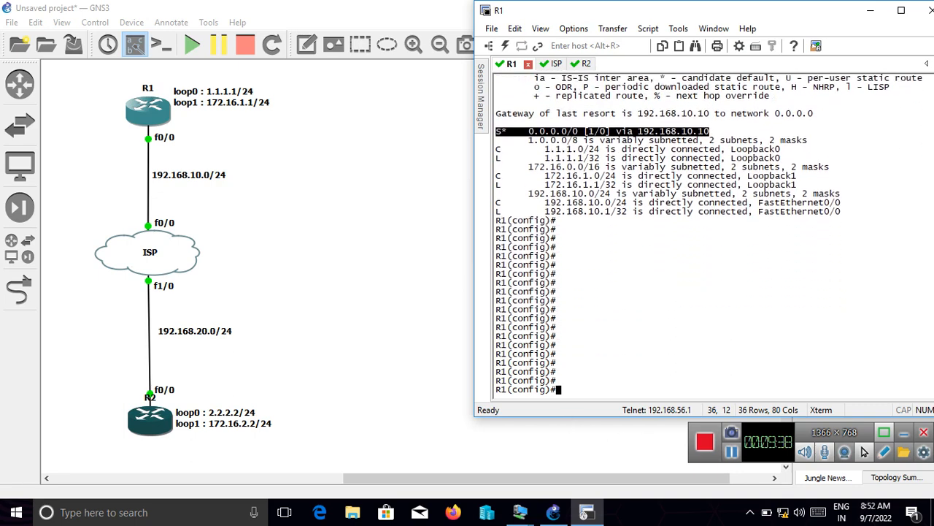
pyautogui.write('int t')
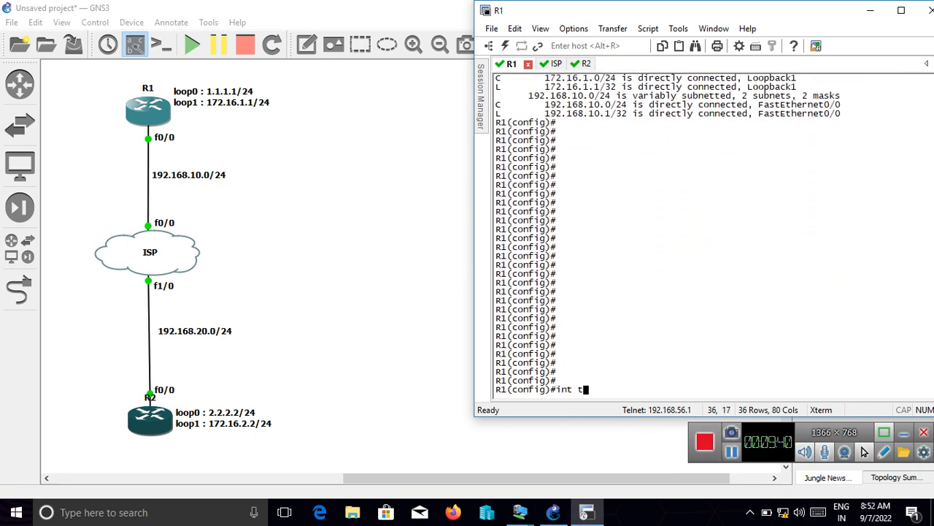
pyautogui.write('unnel 1')
pyautogui.press('Return')
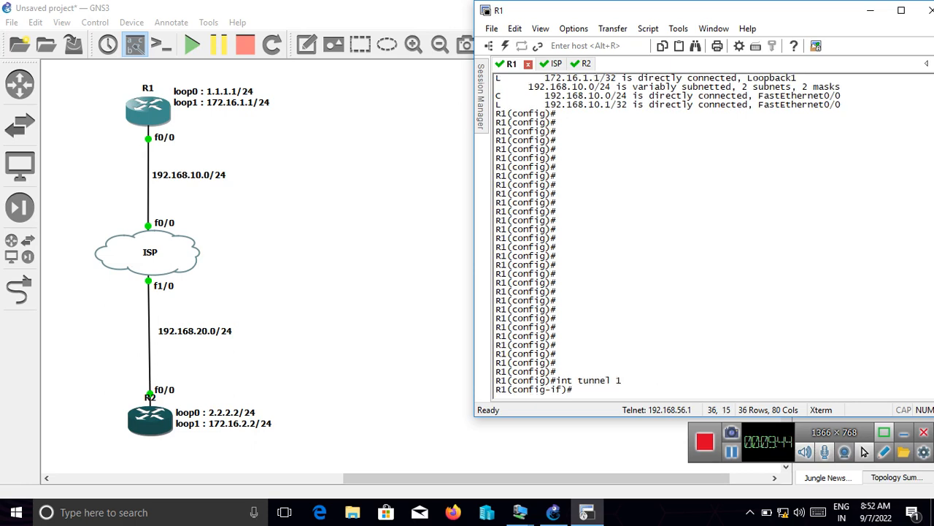
# - Assign R1's tunnel 1 the address 192.168.1.1 with mask 255.255.255.0 using "ip add"
pyautogui.write('ip add ')
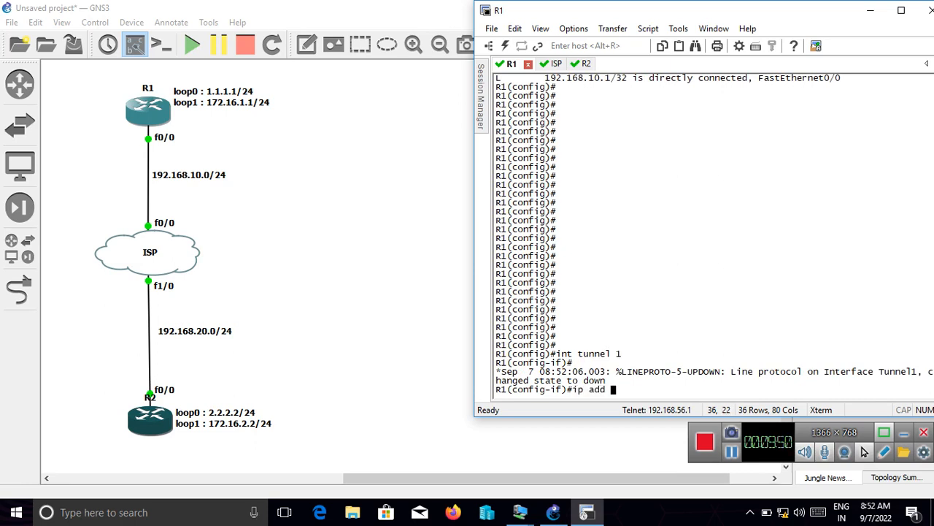
pyautogui.write('192.168.1.1')
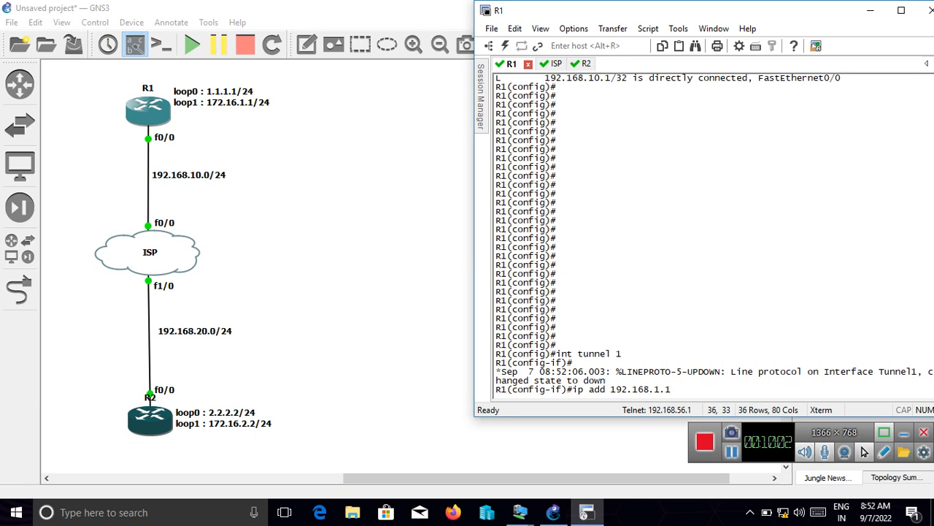
pyautogui.write('255.255.255.255.0')
pyautogui.press('Return')
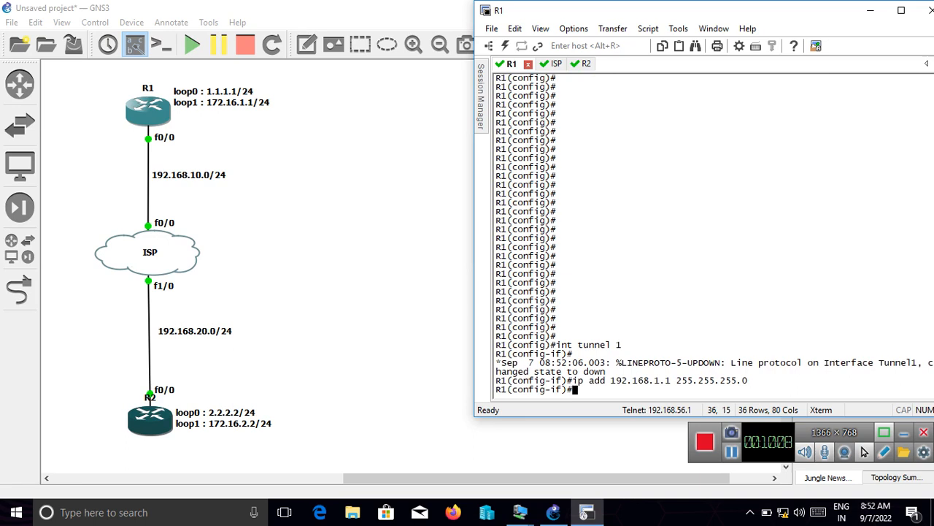
# - Set the source of R1's tunnel 1 with "tunnel source 192.168.10.1"
pyautogui.write('unnel source')
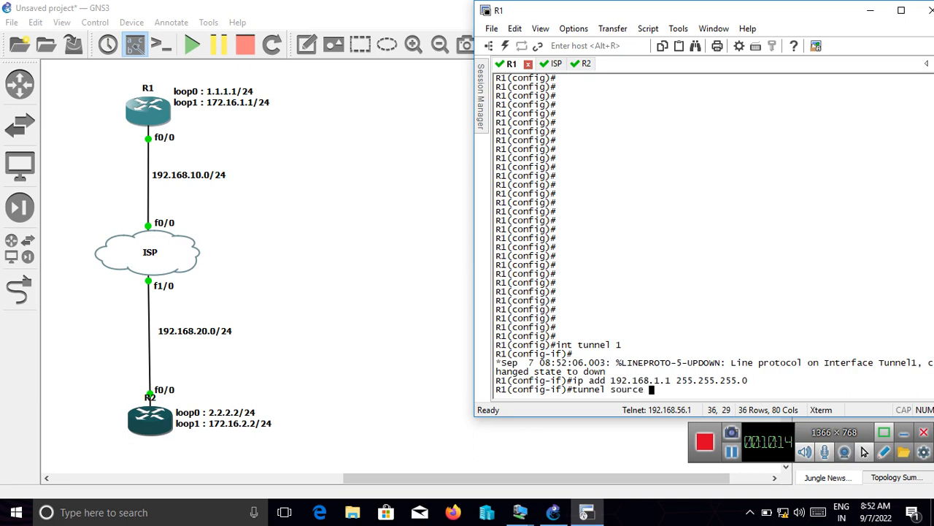
pyautogui.write(' 192.168.10.1')
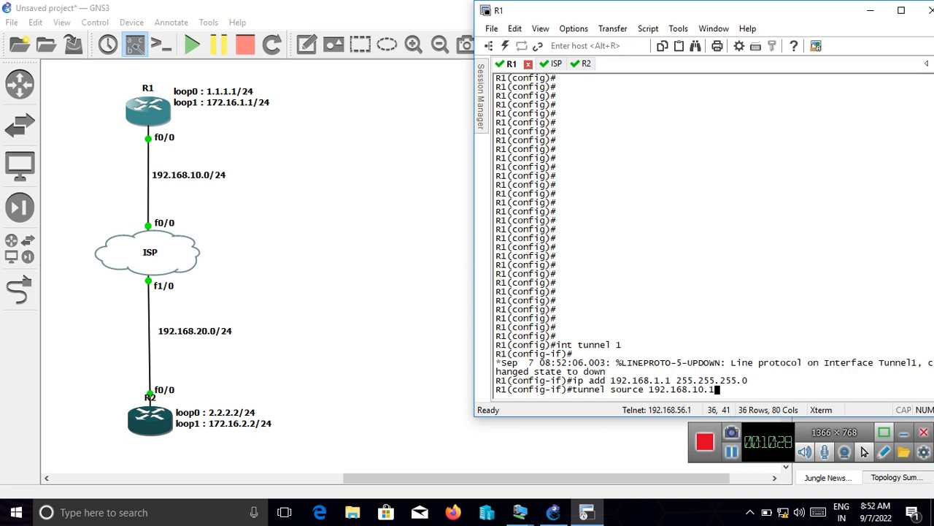
pyautogui.press('Return')
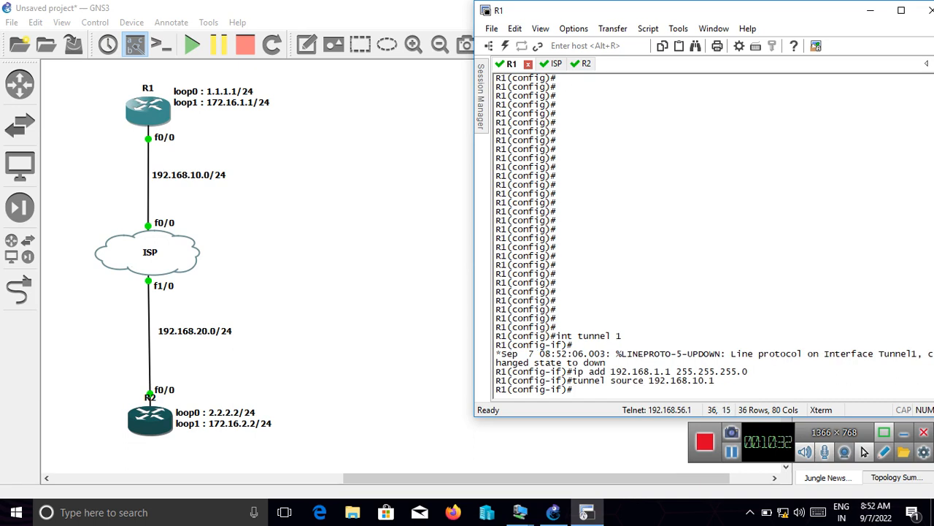
# - Set the far end of R1's tunnel 1 with "tunnel destination 192.168.20.2"
pyautogui.write('tunnel destination 192.168.20.')
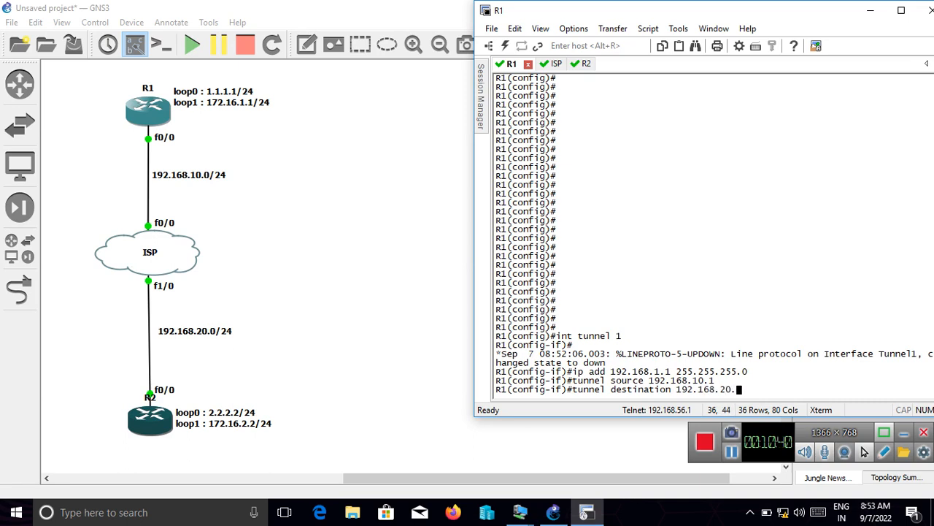
pyautogui.write('2')
pyautogui.press('Return')
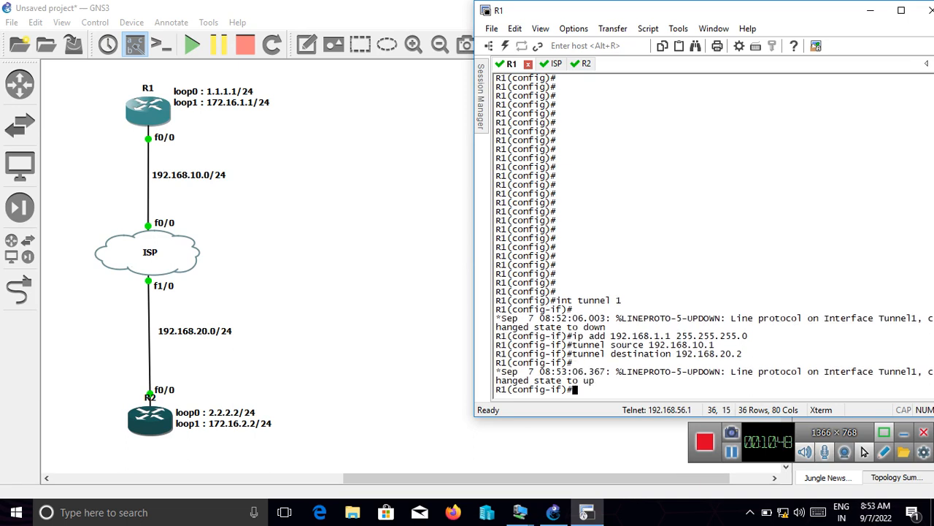
# - Highlight the latest Tunnel1 line protocol message on R1, and return to global configuration mode with "ex"
pyautogui.moveTo(689, 372); pyautogui.dragTo(836, 394)
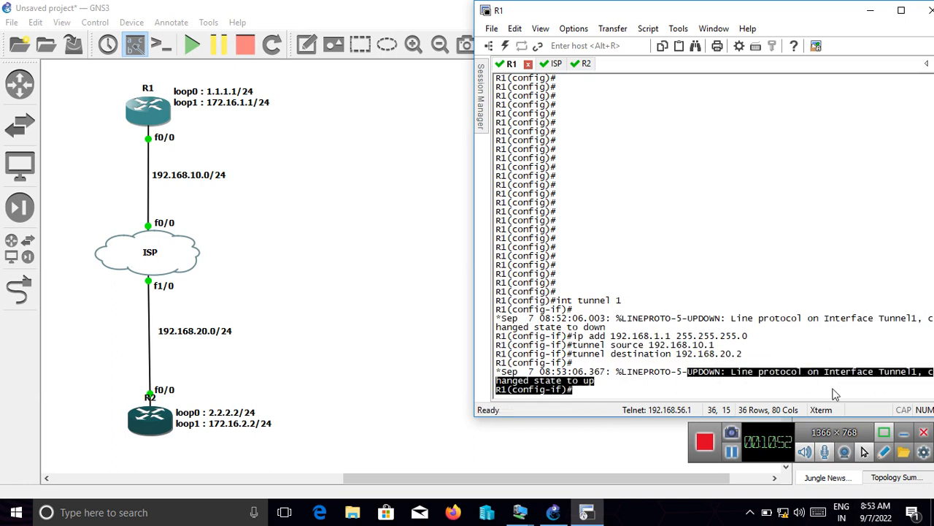
pyautogui.press('Return')
pyautogui.press('Return')
pyautogui.press('Return')
pyautogui.write('e')
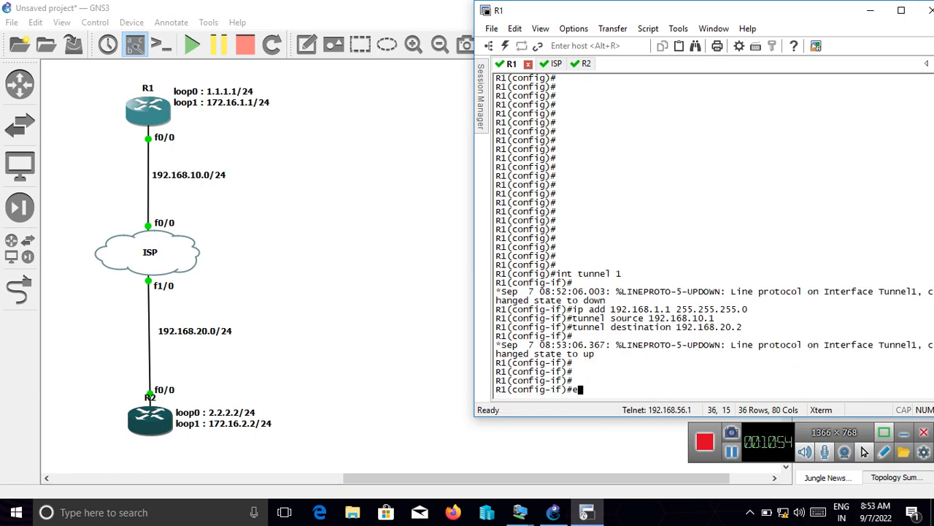
pyautogui.write('x')
pyautogui.press('Return')
pyautogui.press('Return')
pyautogui.press('Return')
pyautogui.press('Return')
pyautogui.press('Return')
pyautogui.press('Return')
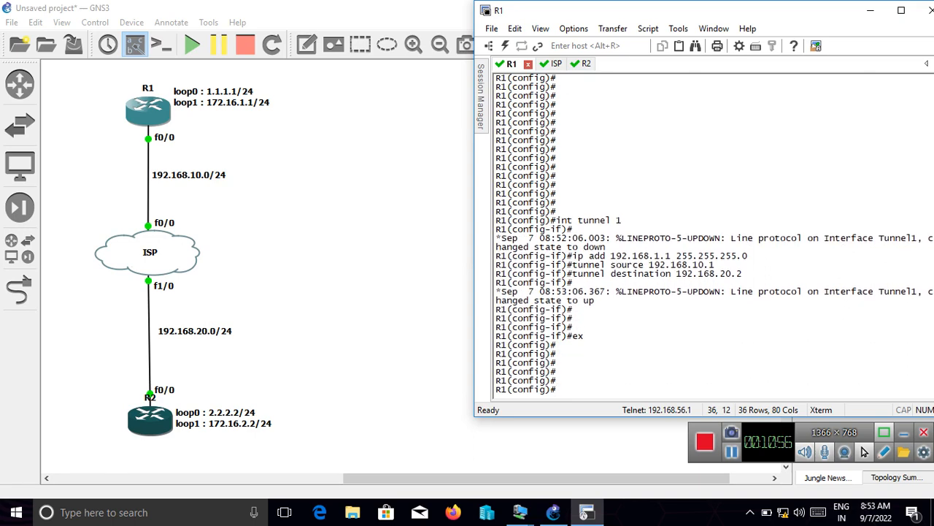
pyautogui.press('Return')
pyautogui.press('Return')
pyautogui.press('Return')
pyautogui.press('Return')
pyautogui.press('Return')
pyautogui.press('Return')
pyautogui.press('Return')
pyautogui.press('Return')
pyautogui.press('Return')
pyautogui.press('Return')
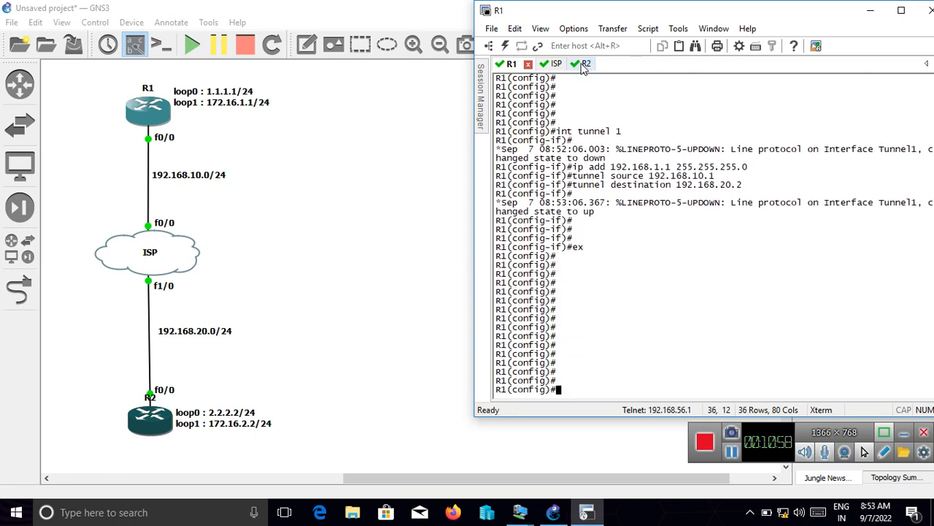
# - On R2's console, create tunnel interface 1 with "int tunnel 1" and enter its configuration mode
pyautogui.click(582, 65)
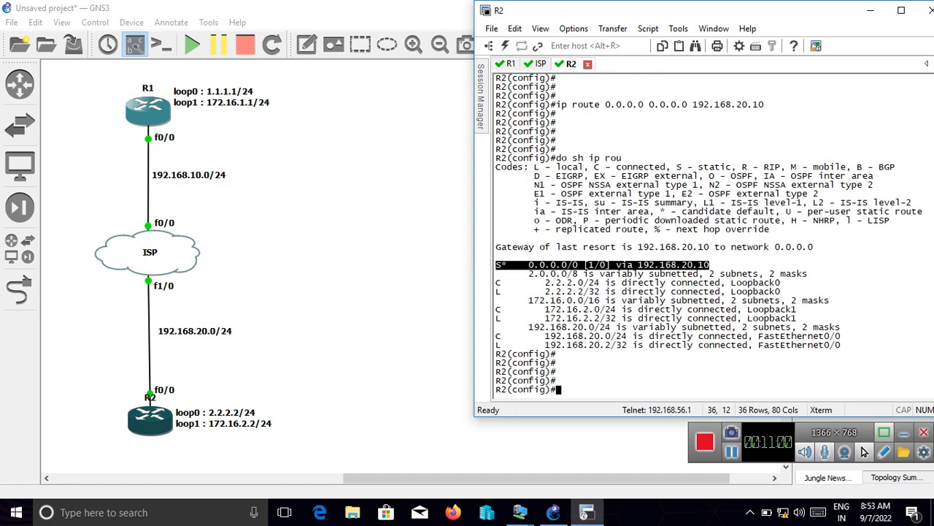
pyautogui.press('Return')
pyautogui.press('Return')
pyautogui.press('Return')
pyautogui.press('Return')
pyautogui.press('Return')
pyautogui.press('Return')
pyautogui.press('Return')
pyautogui.press('Return')
pyautogui.press('Return')
pyautogui.press('Return')
pyautogui.press('Return')
pyautogui.press('Return')
pyautogui.press('Return')
pyautogui.press('Return')
pyautogui.press('Return')
pyautogui.press('Return')
pyautogui.press('Return')
pyautogui.press('Return')
pyautogui.press('Return')
pyautogui.press('Return')
pyautogui.write('in')
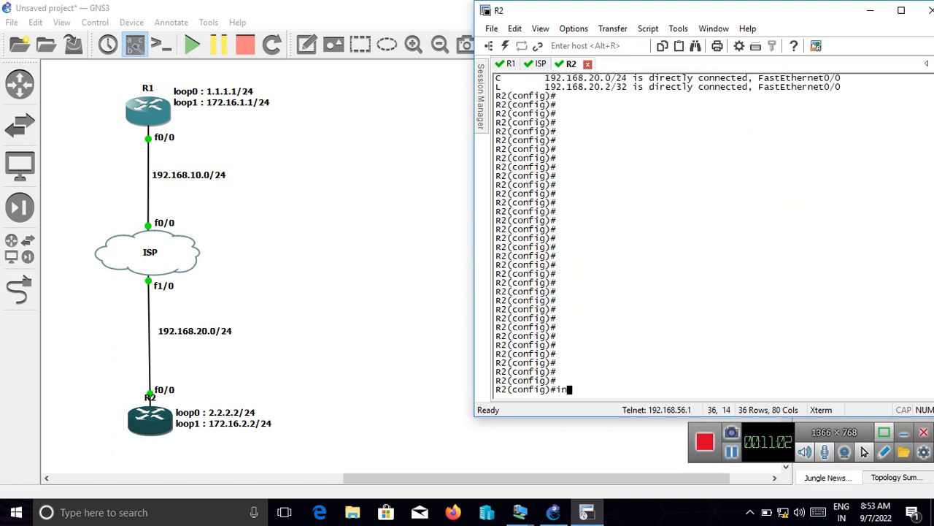
pyautogui.write('t tunnel 1')
pyautogui.press('Return')
# - Assign R2's tunnel 1 the address 192.168.1.2 with mask 255.255.255.0 using "ip add"
pyautogui.write('ip add')
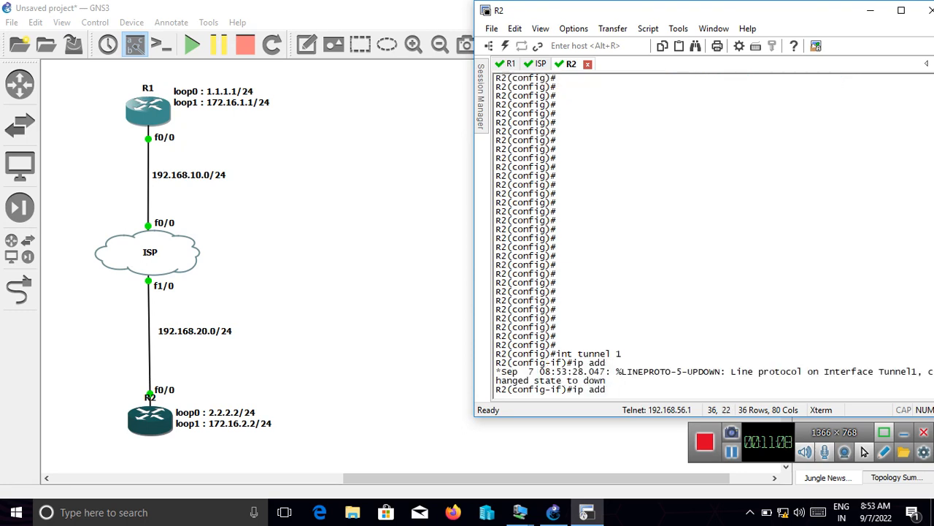
pyautogui.write(' 192.168.1.2 255.25.2')
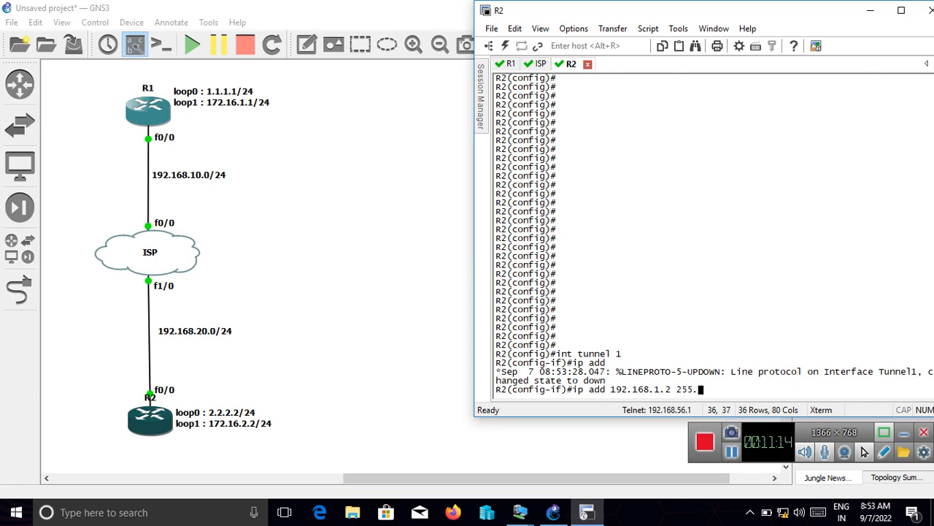
pyautogui.press('BackSpace')
pyautogui.press('BackSpace')
pyautogui.write('5.255.0')
pyautogui.press('Return')
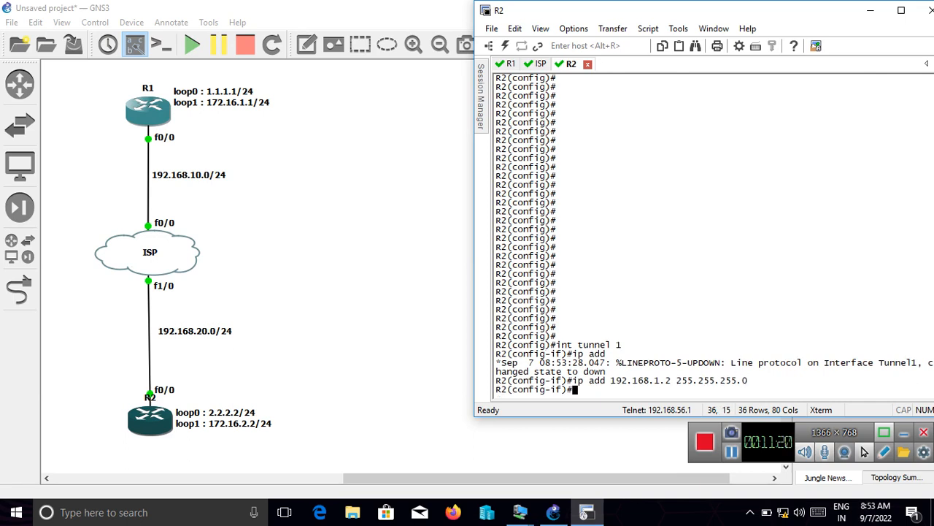
# - Set the source of R2's tunnel 1 with "tunnel source 192.168.20.2"
pyautogui.write('tunnel source 192.168')
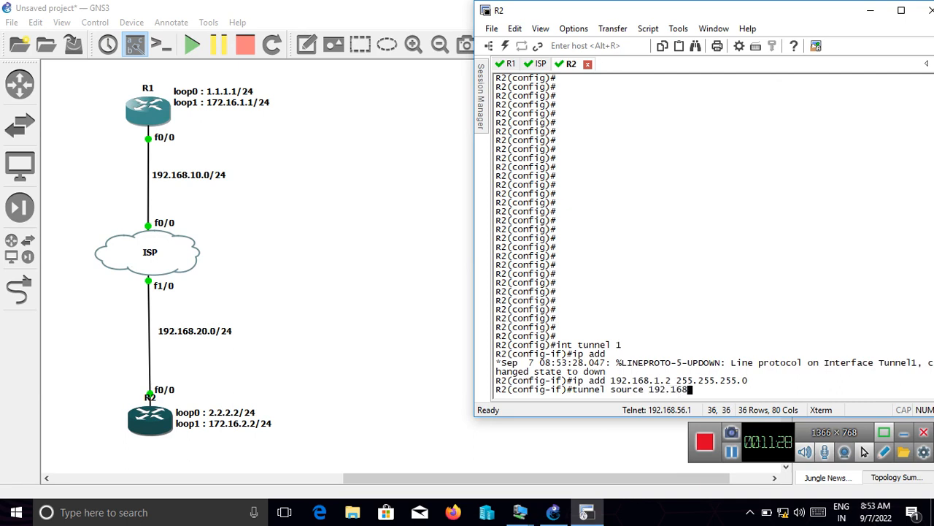
pyautogui.write('.20.2')
pyautogui.press('Return')
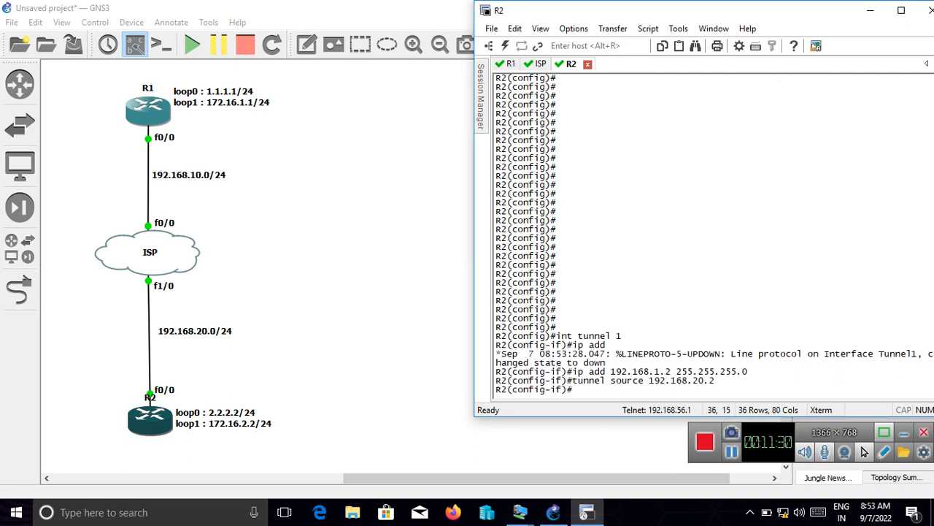
# - Set the far end of R2's tunnel 1 with "tunnel destination 192.168.10.1"
pyautogui.write('tunnel destination 192')
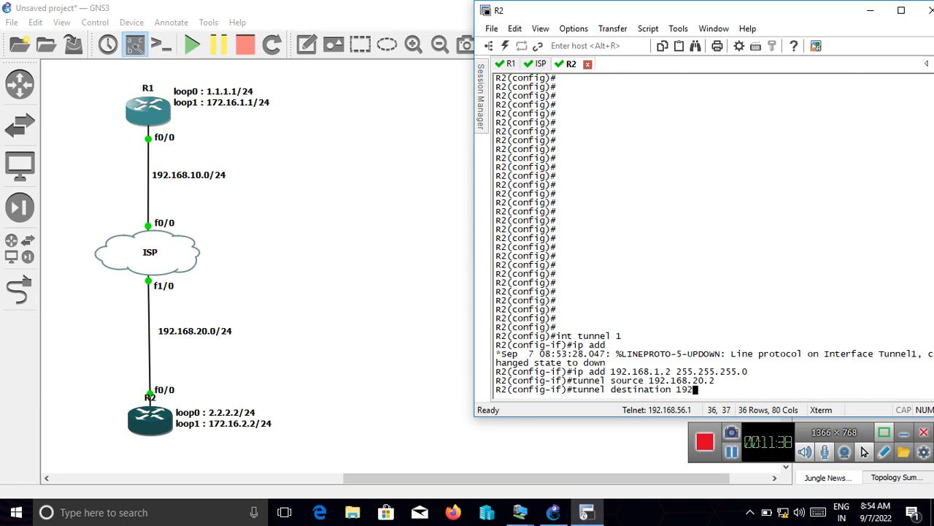
pyautogui.write('.168.10.1')
pyautogui.press('Return')
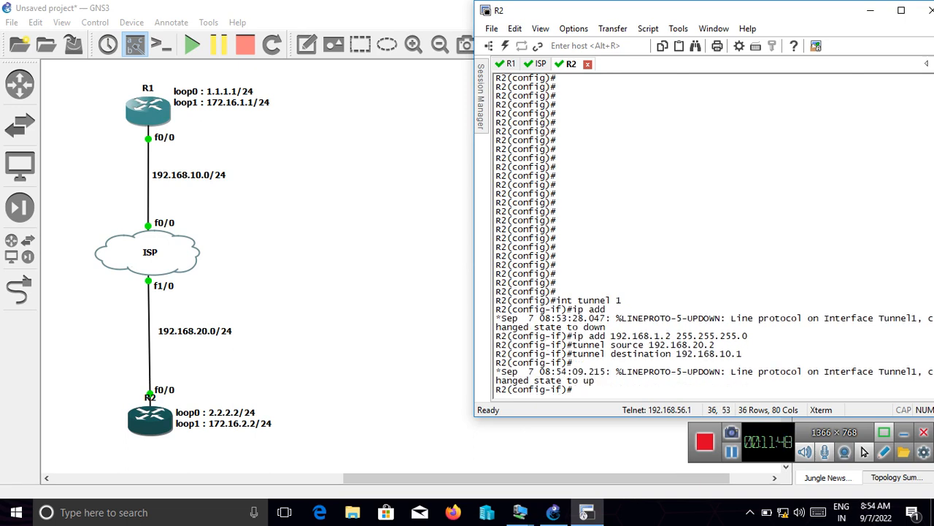
# - Leave tunnel interface configuration on R2 with "ex", returning to global configuration mode
pyautogui.press('Return')
pyautogui.press('Return')
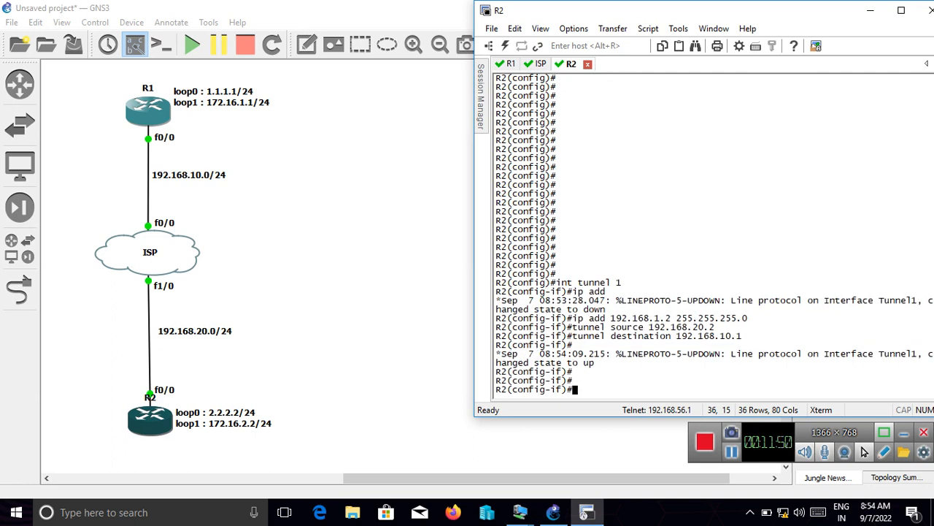
pyautogui.write('ex')
pyautogui.press('Return')
pyautogui.press('Return')
pyautogui.press('Return')
pyautogui.press('Return')
pyautogui.press('Return')
pyautogui.press('Return')
pyautogui.press('Return')
pyautogui.press('Return')
pyautogui.press('Return')
pyautogui.press('Return')
pyautogui.press('Return')
pyautogui.press('Return')
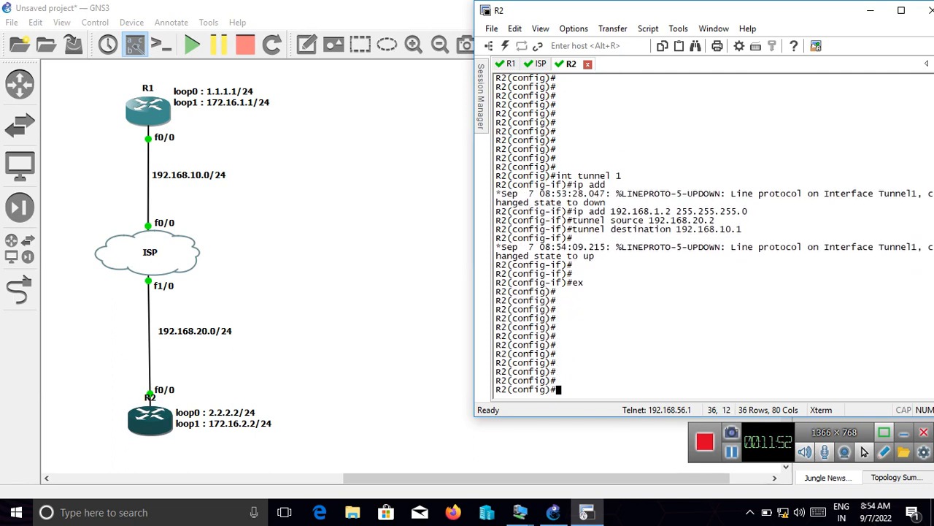
pyautogui.press('Return')
pyautogui.press('Return')
pyautogui.press('Return')
pyautogui.press('Return')
pyautogui.press('Return')
pyautogui.press('Return')
pyautogui.press('Return')
pyautogui.press('Return')
pyautogui.press('Return')
pyautogui.press('Return')
pyautogui.press('Return')
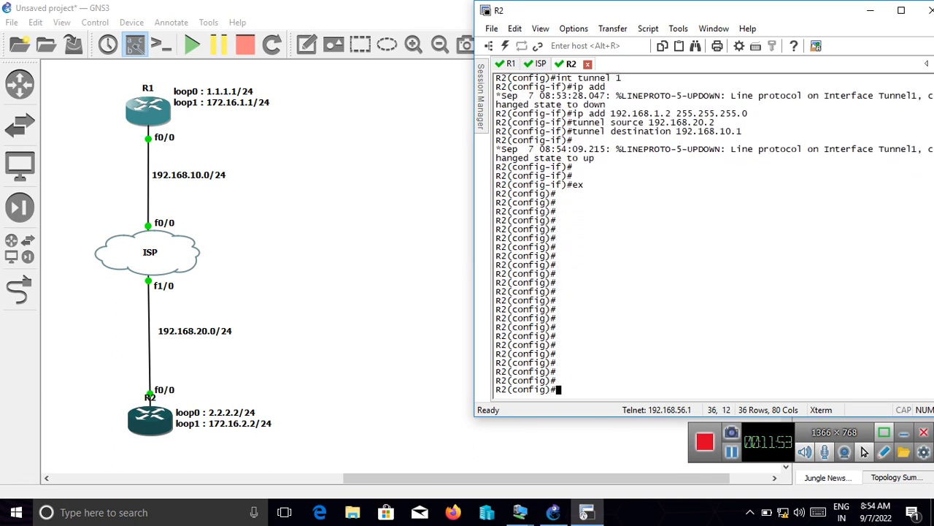
# - On R1's console, enable EIGRP with autonomous system number 111 using "router eigrp 111"
pyautogui.click(499, 64)
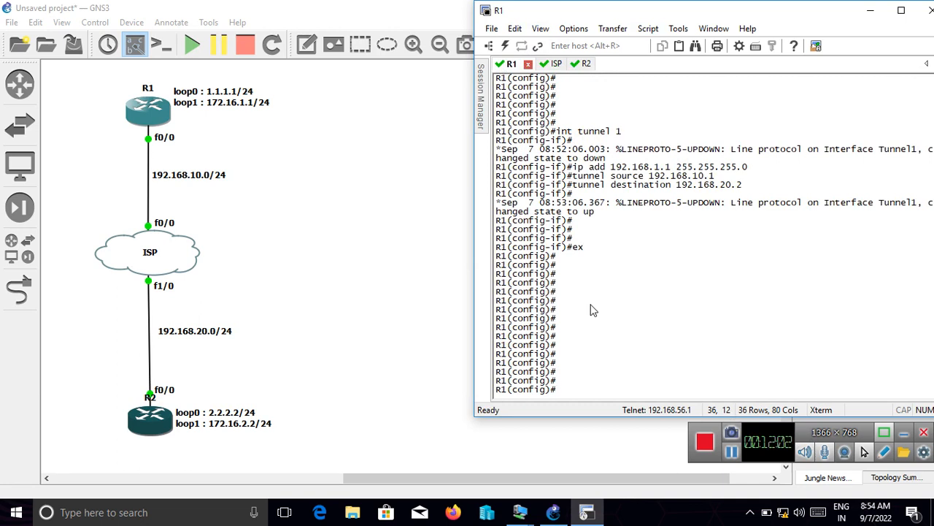
pyautogui.write('router eigrp 111')
pyautogui.press('Return')
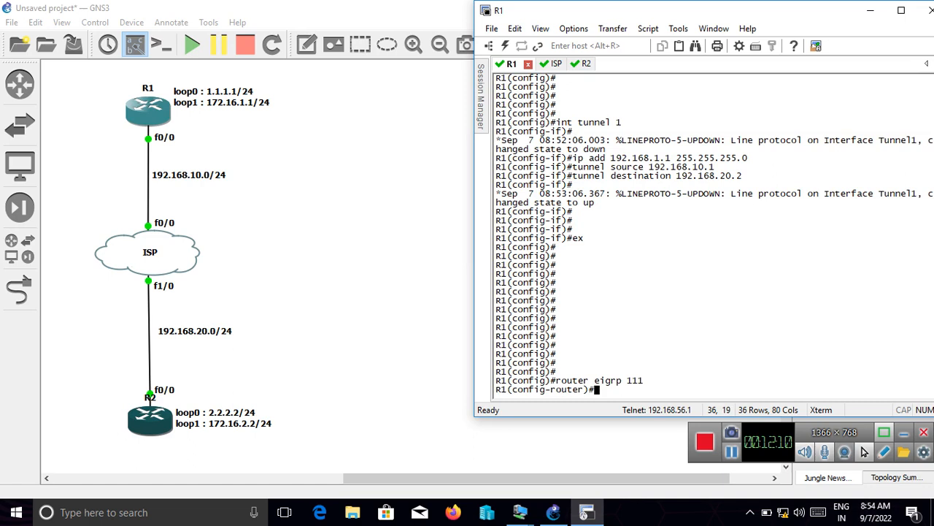
# - Advertise the tunnel network in R1's EIGRP process with "network 192.168.1.0"
pyautogui.write('network 192.168.1.0')
pyautogui.press('Return')
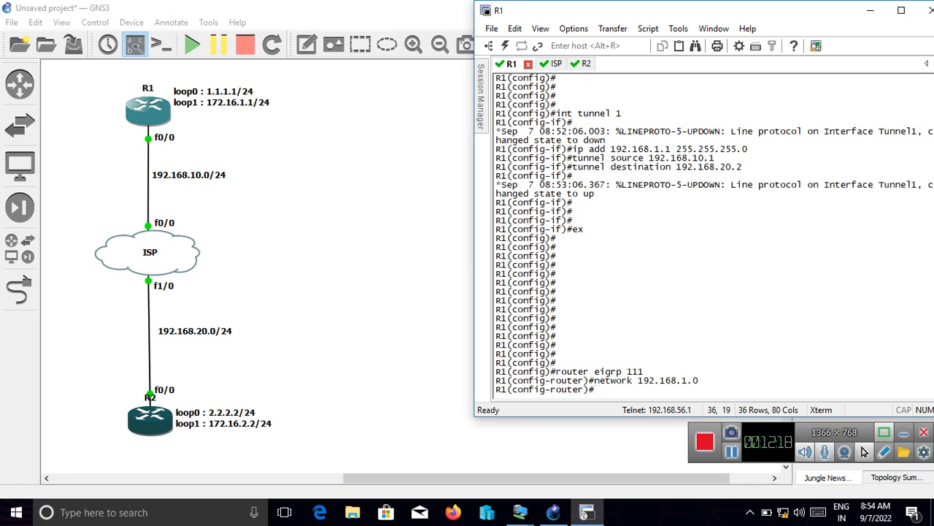
# - Advertise R1's loop0 network in the EIGRP process with "network 1.1.1.0"
pyautogui.write('network 1.1.1.0')
pyautogui.press('Return')
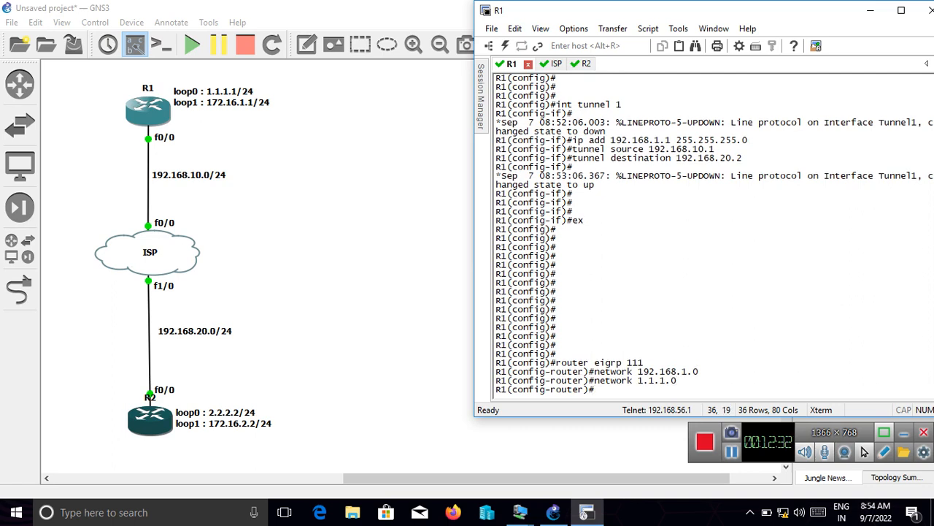
# - Advertise R1's loop1 network in the EIGRP process with "network 172.16.1.0"
pyautogui.write('network 172.16.0.0')
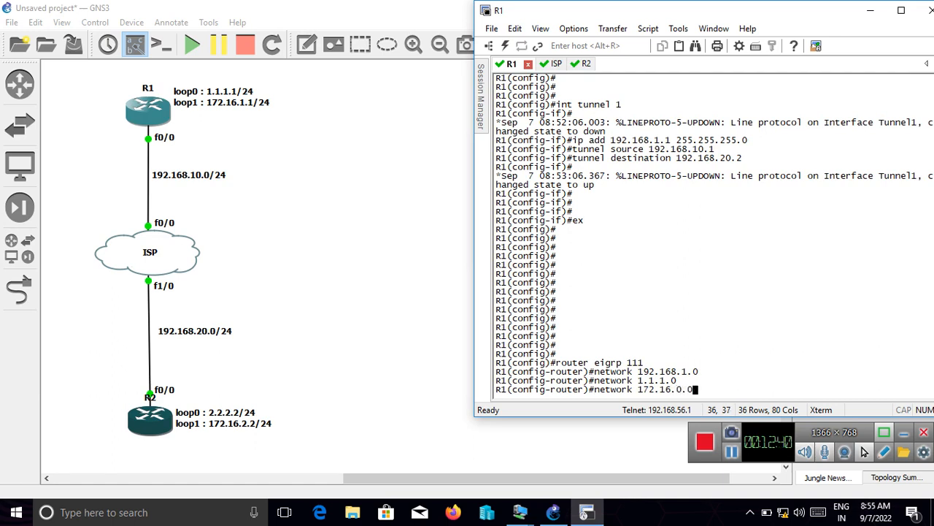
pyautogui.press('BackSpace')
pyautogui.press('BackSpace')
pyautogui.press('BackSpace')
pyautogui.write('1.0')
pyautogui.press('Return')
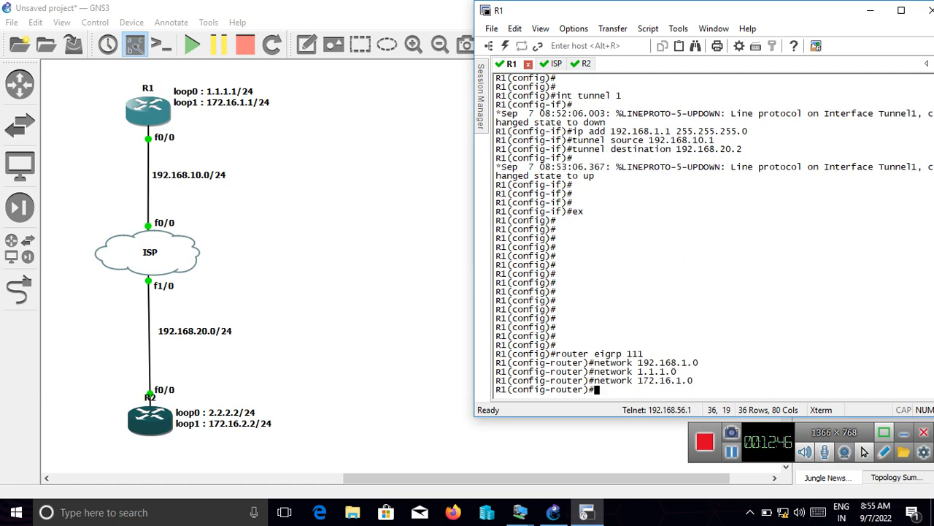
# - Leave EIGRP router configuration on R1 with "ex", returning to global configuration mode
pyautogui.write('ex')
pyautogui.press('Return')
pyautogui.press('Return')
pyautogui.press('Return')
pyautogui.press('Return')
pyautogui.press('Return')
pyautogui.press('Return')
pyautogui.press('Return')
pyautogui.press('Return')
pyautogui.press('Return')
pyautogui.press('Return')
pyautogui.press('Return')
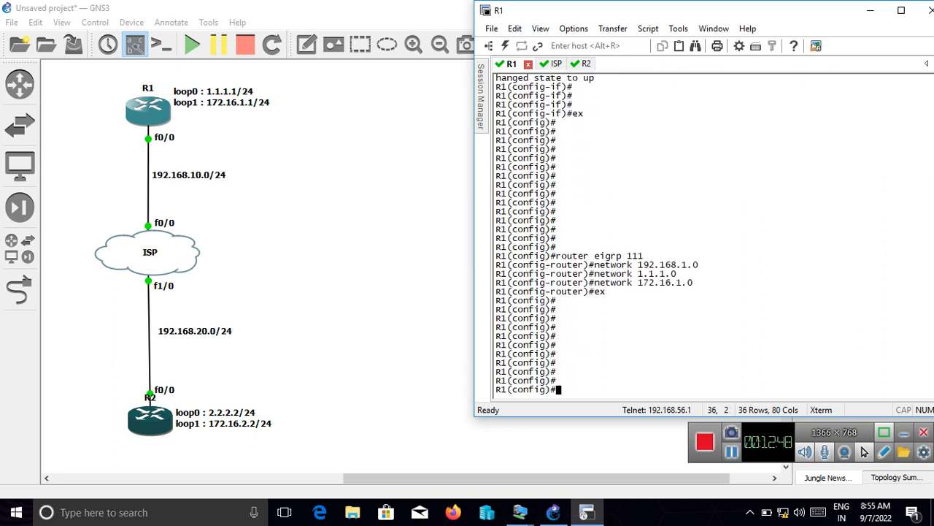
# - On R2's console, enable EIGRP with autonomous system number 111 using "router eigrp 111"
pyautogui.click(580, 64)
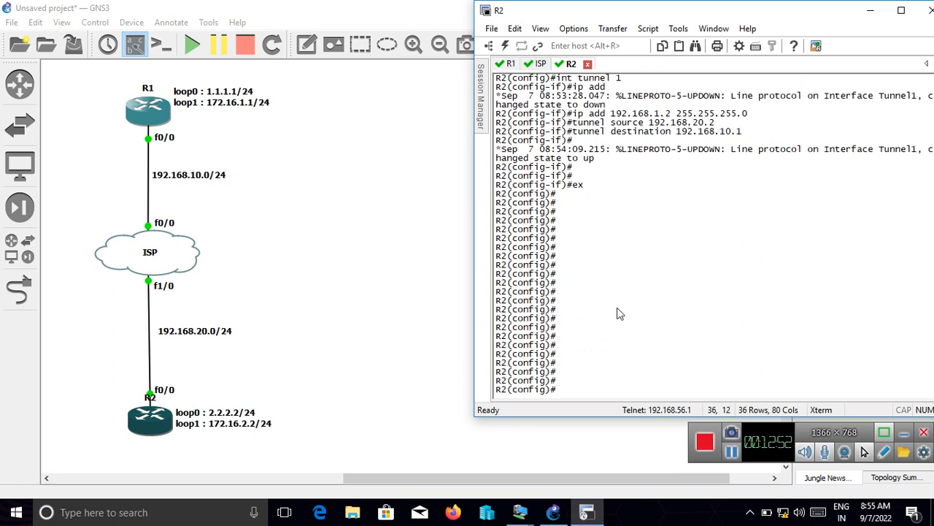
pyautogui.write('router eigrp 111')
pyautogui.press('Return')
# - Advertise the tunnel network in R2's EIGRP process with "network 192.168.1.0"
pyautogui.write('n')
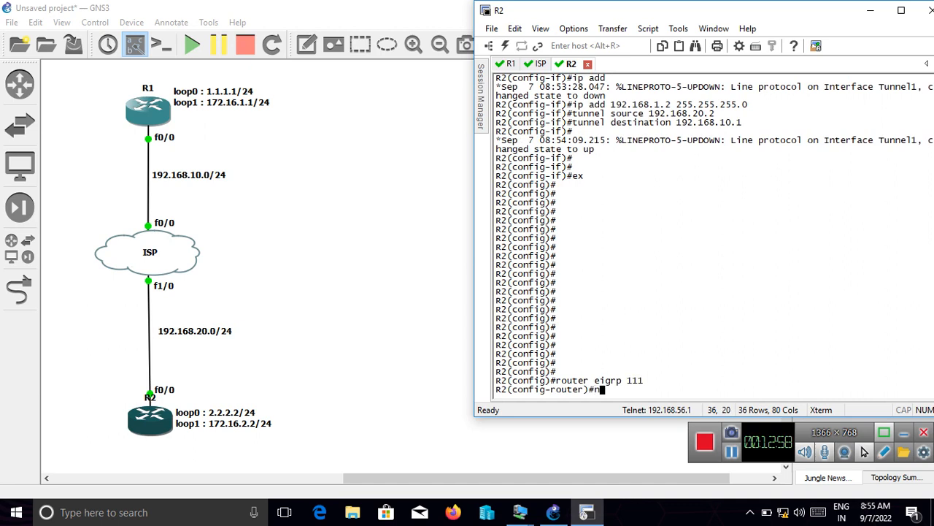
pyautogui.write('etwork 192.168.')
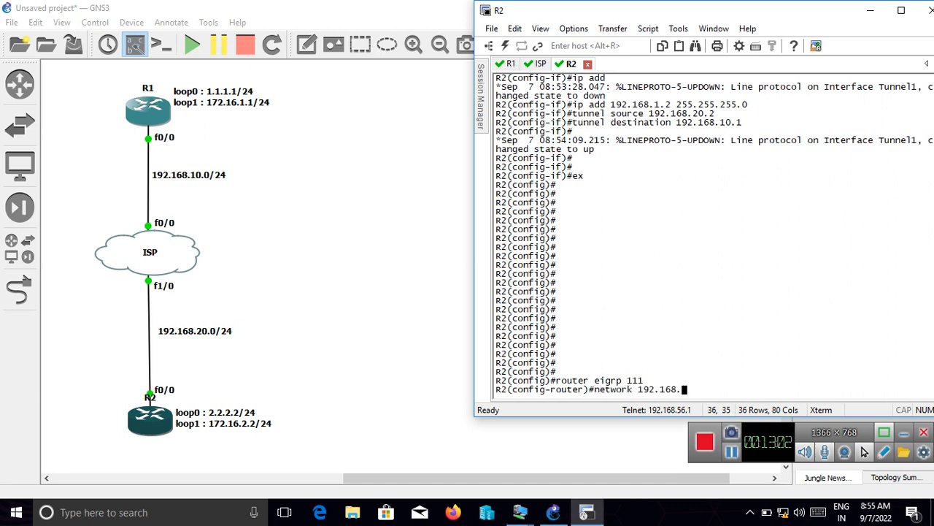
pyautogui.write('1.0')
pyautogui.press('Return')
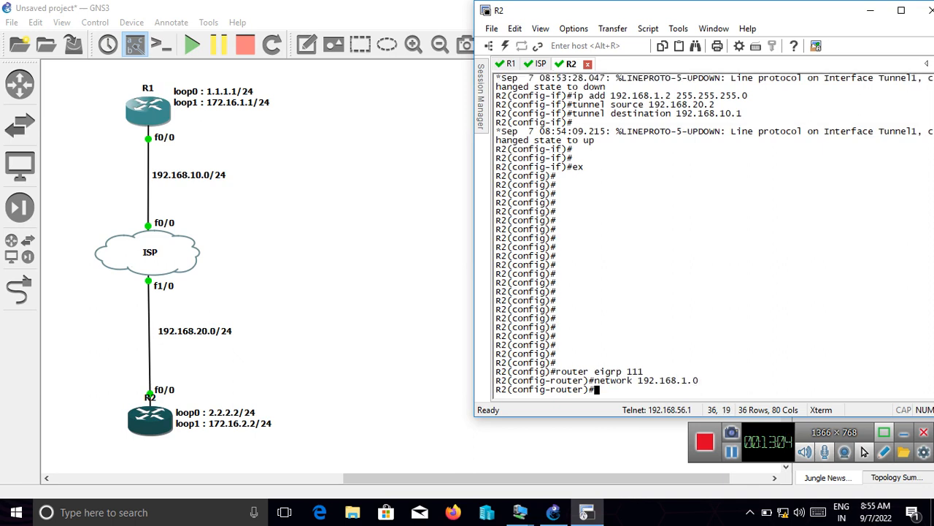
# - Advertise R2's loop0 network in the EIGRP process with "network 2.2.2.0"
pyautogui.write('network ')
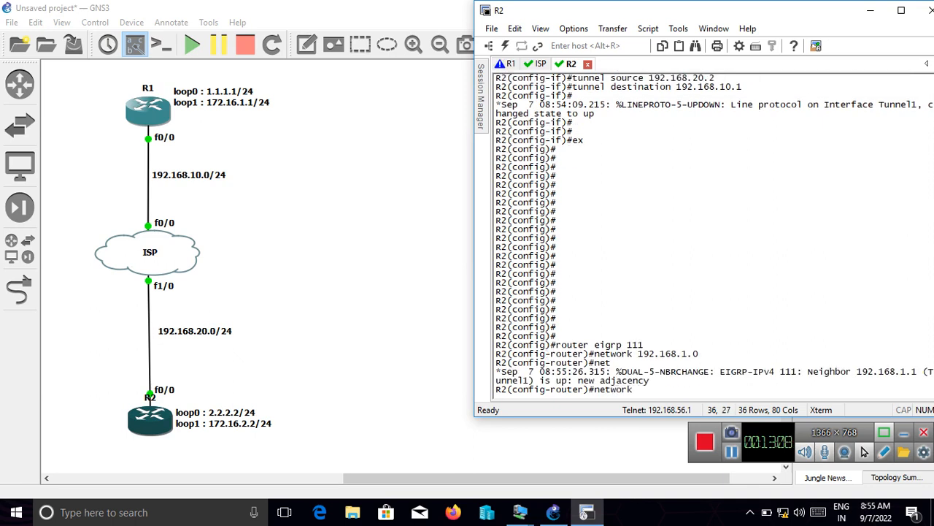
pyautogui.write('2.2.2.0')
pyautogui.press('Return')
# - Advertise R2's loop1 network in the EIGRP process with "network 172.16.2.0"
pyautogui.write('nfig-router)#n')
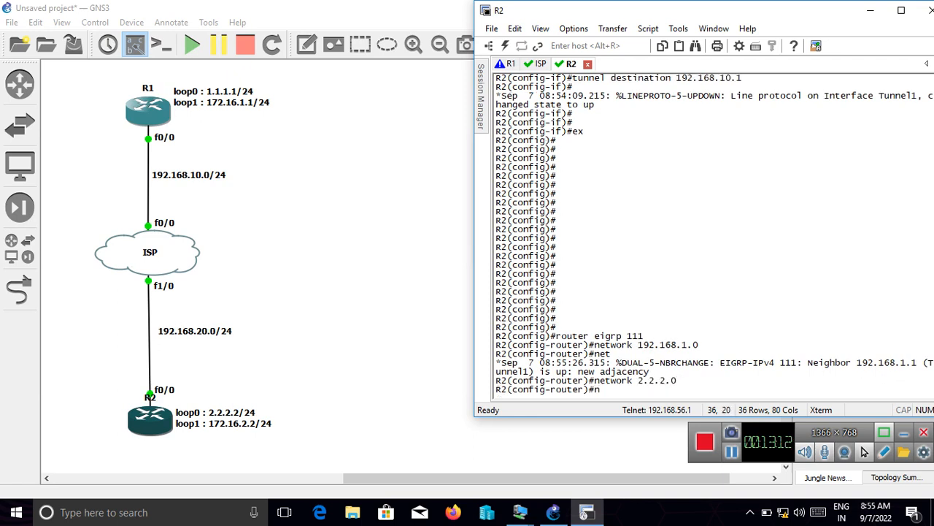
pyautogui.write('etwork 172.16.2.0')
pyautogui.press('Return')
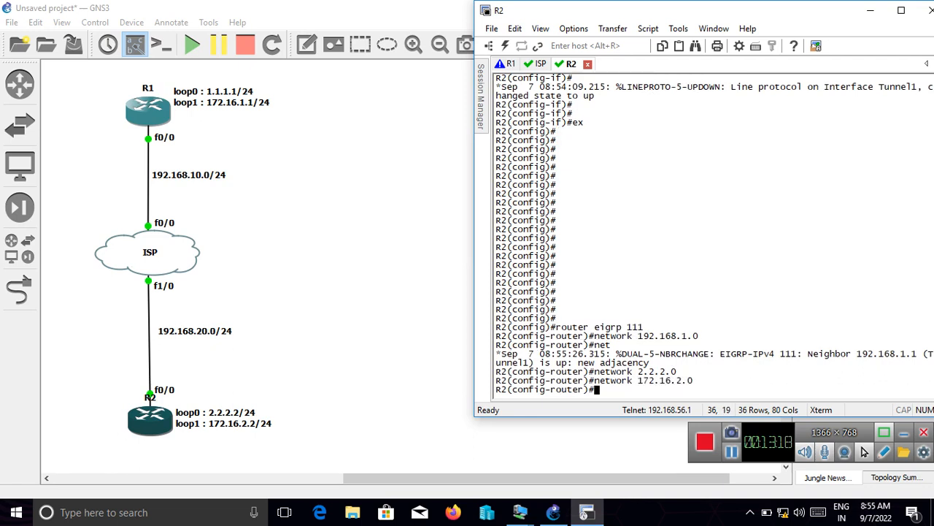
# - Leave EIGRP router configuration on R2 with "ex", returning to global configuration mode
pyautogui.write('ex')
pyautogui.press('Return')
pyautogui.press('Return')
pyautogui.press('Return')
pyautogui.press('Return')
pyautogui.press('Return')
pyautogui.press('Return')
pyautogui.press('Return')
pyautogui.press('Return')
pyautogui.press('Return')
pyautogui.press('Return')
pyautogui.press('Return')
pyautogui.press('Return')
pyautogui.press('Return')
pyautogui.press('Return')
pyautogui.press('Return')
pyautogui.press('Return')
pyautogui.press('Return')
pyautogui.press('Return')
pyautogui.press('Return')
pyautogui.press('Return')
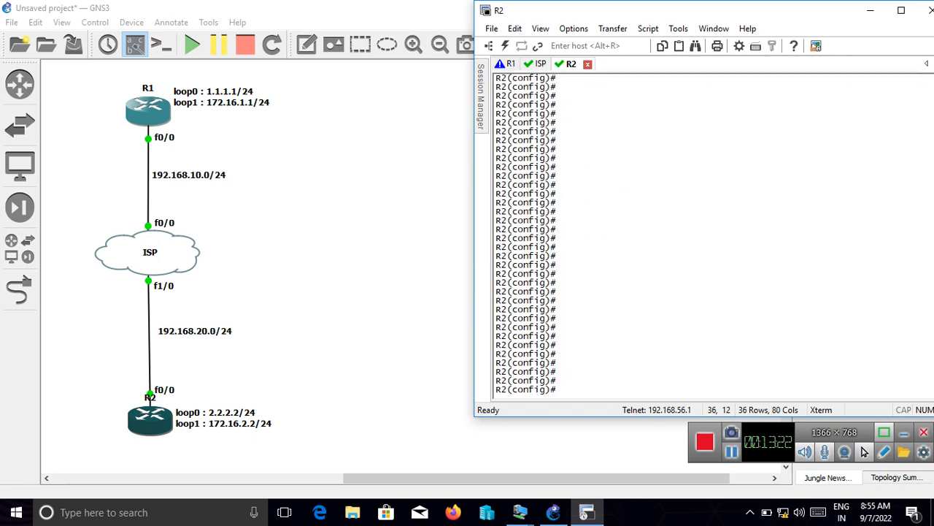
# - Display R2's full routing table with "do sh ip rou" and examine the EIGRP routes to R1's loopback networks
pyautogui.write('do sh ip rou')
pyautogui.press('Return')
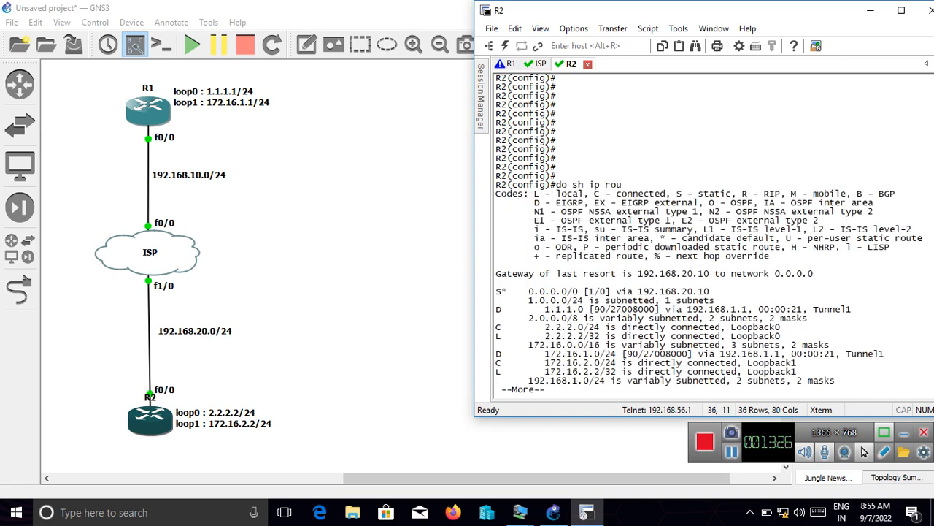
pyautogui.press('Return')
pyautogui.press('Return')
pyautogui.press('Return')
pyautogui.press('Return')
pyautogui.press('Return')
pyautogui.press('Return')
pyautogui.press('Return')
pyautogui.press('Return')
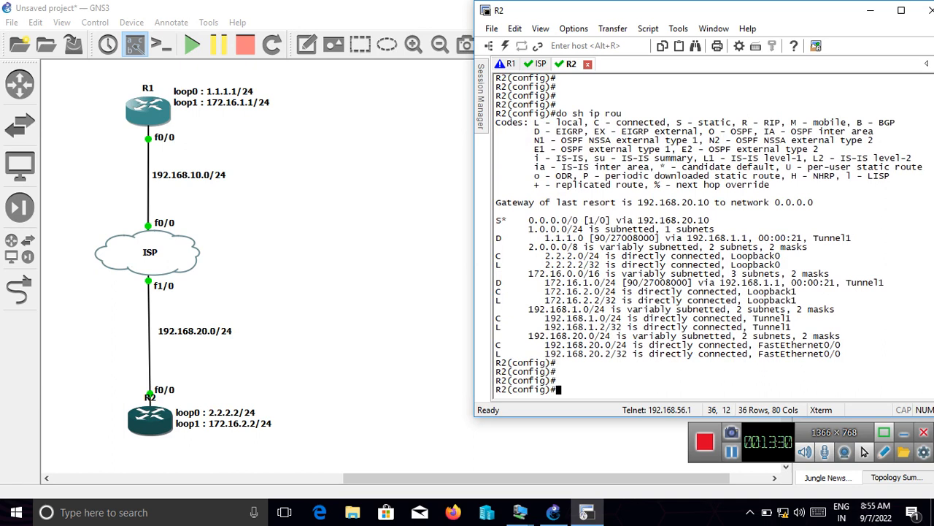
pyautogui.click(497, 238)
pyautogui.moveTo(531, 232); pyautogui.dragTo(606, 230)
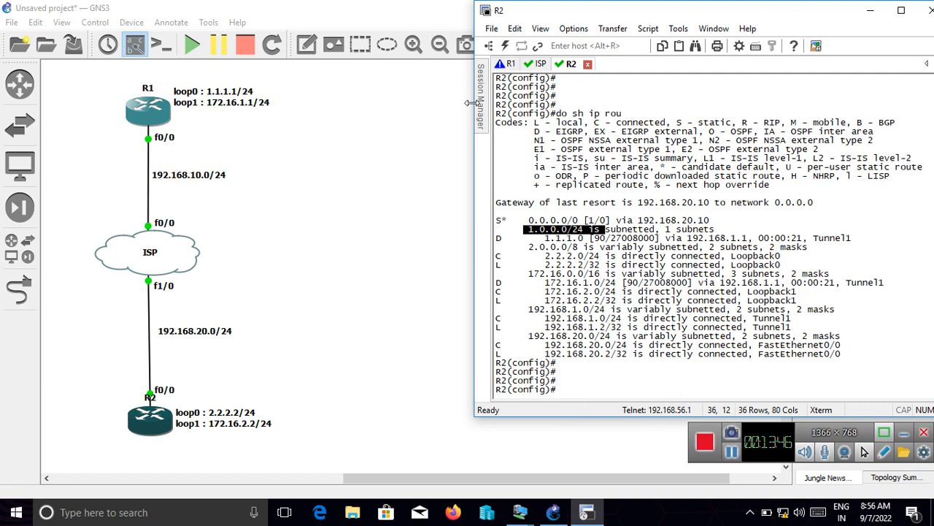
# - Switch to R1's console and end global configuration mode, returning to the privileged EXEC prompt
pyautogui.click(511, 65)
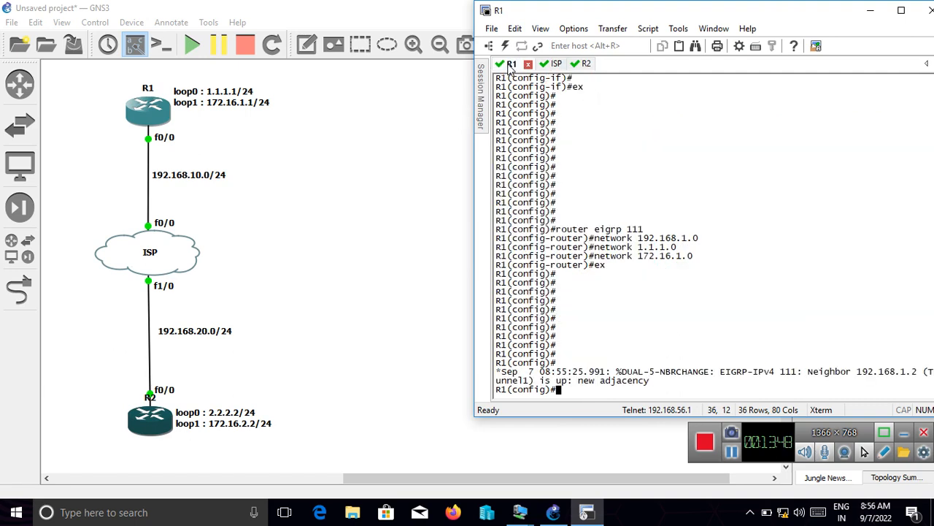
pyautogui.press('Return')
pyautogui.press('Return')
pyautogui.press('Return')
pyautogui.press('Return')
pyautogui.press('Return')
pyautogui.press('Return')
pyautogui.press('Return')
pyautogui.press('Return')
pyautogui.press('Return')
pyautogui.press('Return')
pyautogui.press('Return')
pyautogui.press('Return')
pyautogui.press('Return')
pyautogui.press('Return')
pyautogui.press('Return')
pyautogui.press('Return')
pyautogui.press('Return')
pyautogui.press('Return')
pyautogui.press('Return')
pyautogui.press('Return')
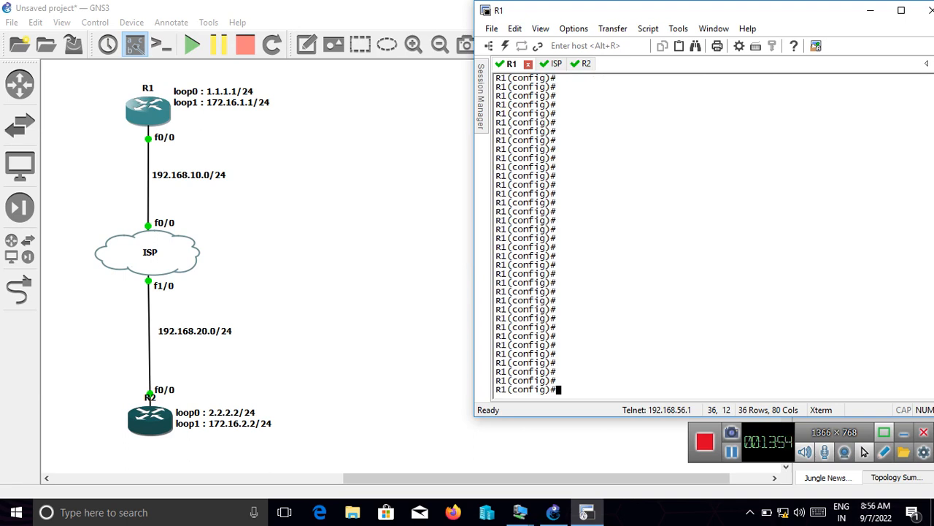
pyautogui.hotkey('ctrl', 'z')
pyautogui.press('Return')
pyautogui.press('Return')
pyautogui.press('Return')
pyautogui.press('Return')
pyautogui.press('Return')
pyautogui.press('Return')
pyautogui.press('Return')
pyautogui.press('Return')
pyautogui.press('Return')
pyautogui.press('Return')
pyautogui.press('Return')
pyautogui.press('Return')
pyautogui.press('Return')
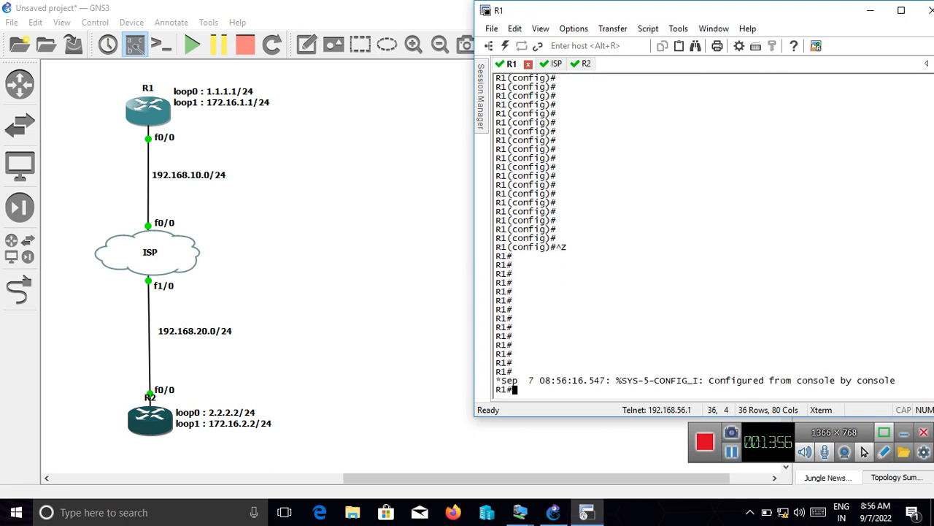
pyautogui.write('sh')
pyautogui.press('Return')
pyautogui.press('Return')
pyautogui.press('Return')
pyautogui.press('Return')
pyautogui.press('Return')
pyautogui.press('Return')
# - Display the details of R1's tunnel interface with "sh int tunnel 1"
pyautogui.write('sh ip')
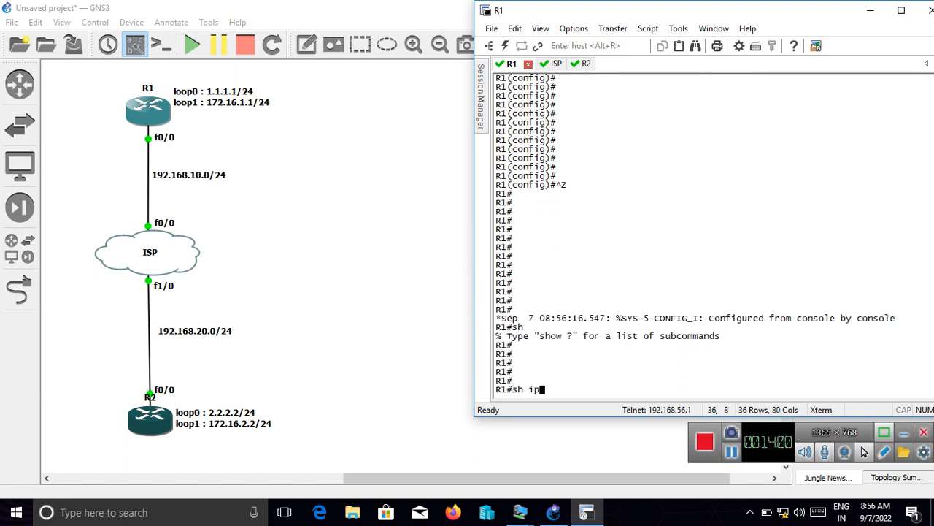
pyautogui.press('BackSpace')
pyautogui.press('BackSpace')
pyautogui.write('in tunnel')
pyautogui.press('BackSpace')
pyautogui.press('BackSpace')
pyautogui.press('BackSpace')
pyautogui.press('BackSpace')
pyautogui.press('BackSpace')
pyautogui.press('BackSpace')
pyautogui.press('BackSpace')
pyautogui.press('BackSpace')
pyautogui.write('t tunnel 1')
pyautogui.press('Return')
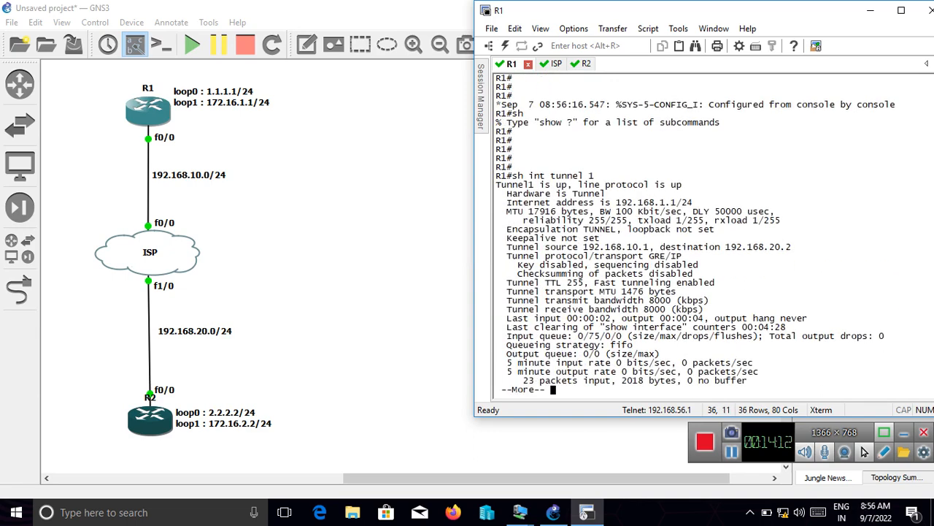
# - Page to the end of R1's tunnel interface output and highlight the tunnel destination for inspection
pyautogui.press('Return')
pyautogui.press('Return')
pyautogui.press('Return')
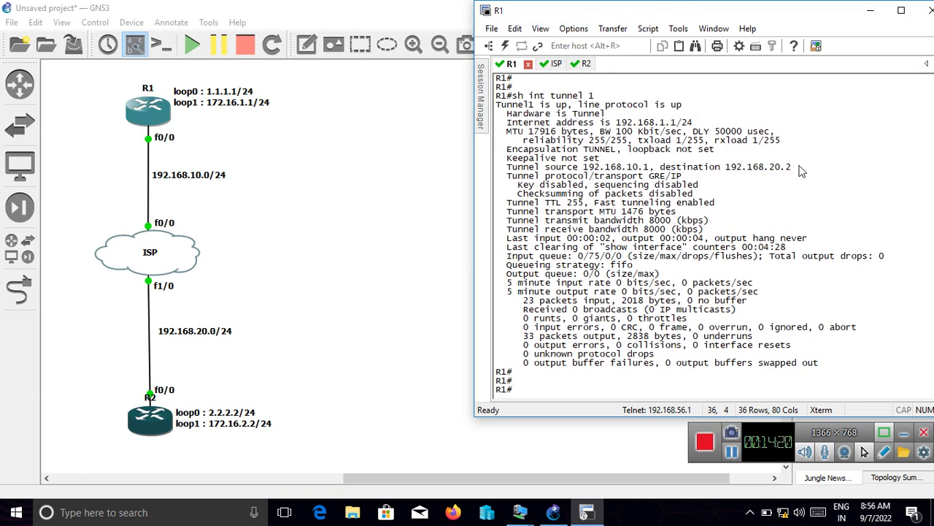
pyautogui.moveTo(799, 170); pyautogui.dragTo(676, 173)
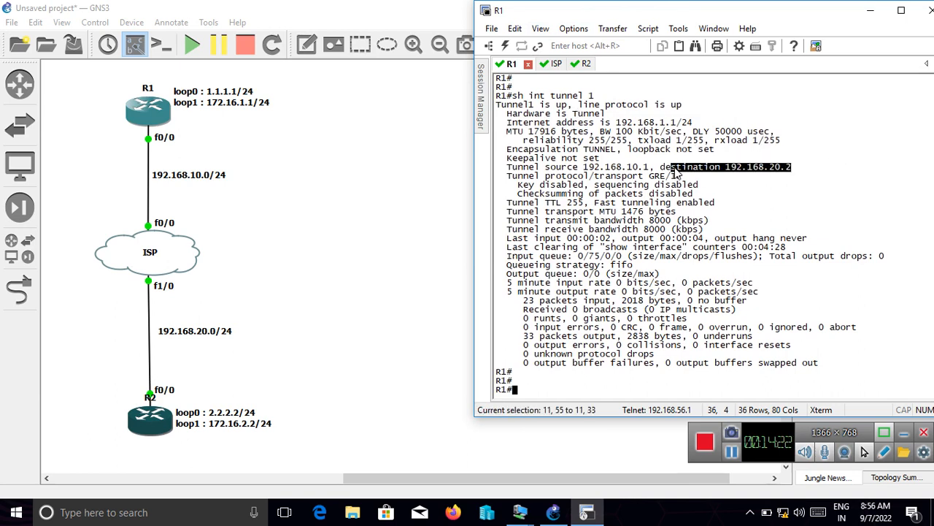
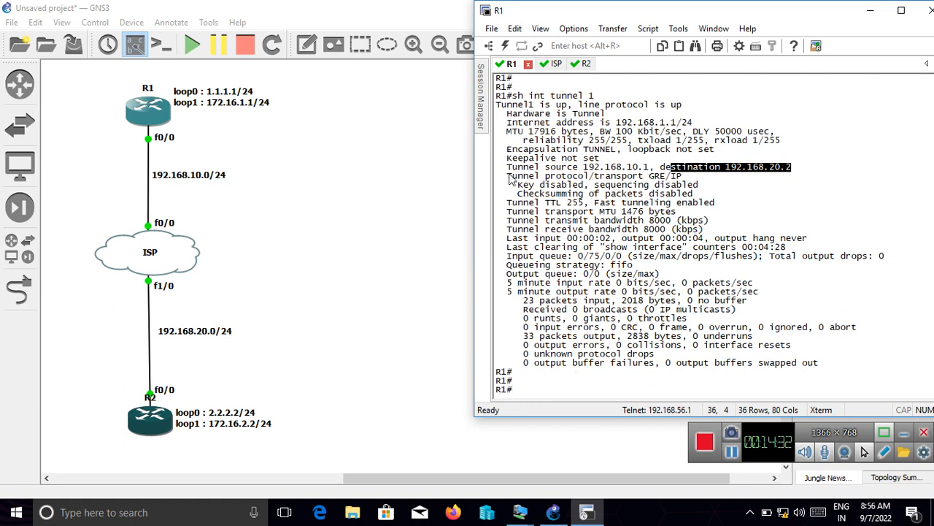
# - Highlight the protocol/transport line in R1's tunnel output, and display R1's routing table with "sh ip rou"
pyautogui.moveTo(509, 179); pyautogui.dragTo(685, 186)
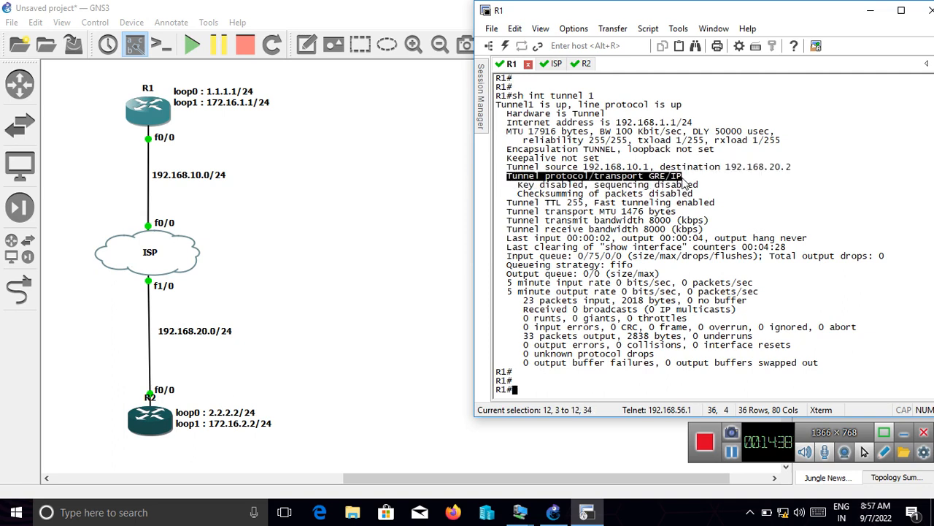
pyautogui.moveTo(685, 186); pyautogui.dragTo(688, 191)
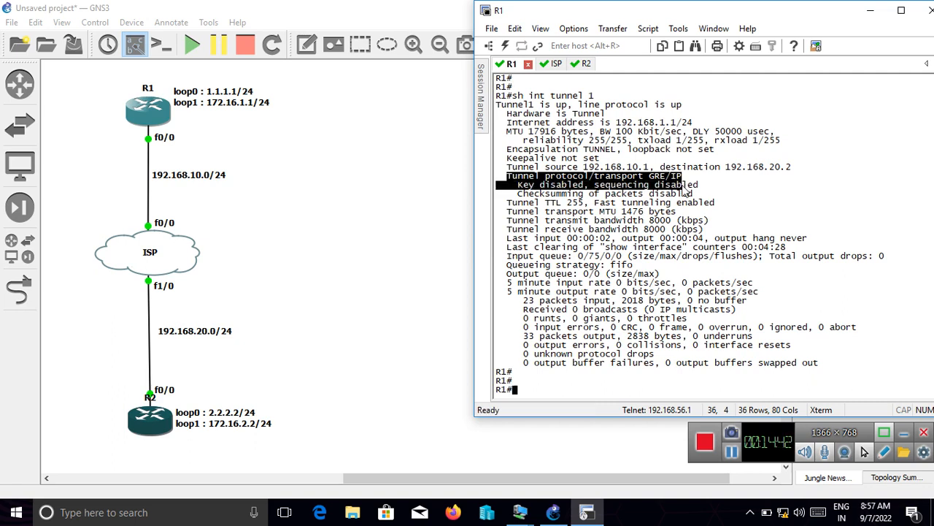
pyautogui.write('sh ip rou')
pyautogui.press('Return')
pyautogui.press('Return')
pyautogui.press('Return')
pyautogui.press('Return')
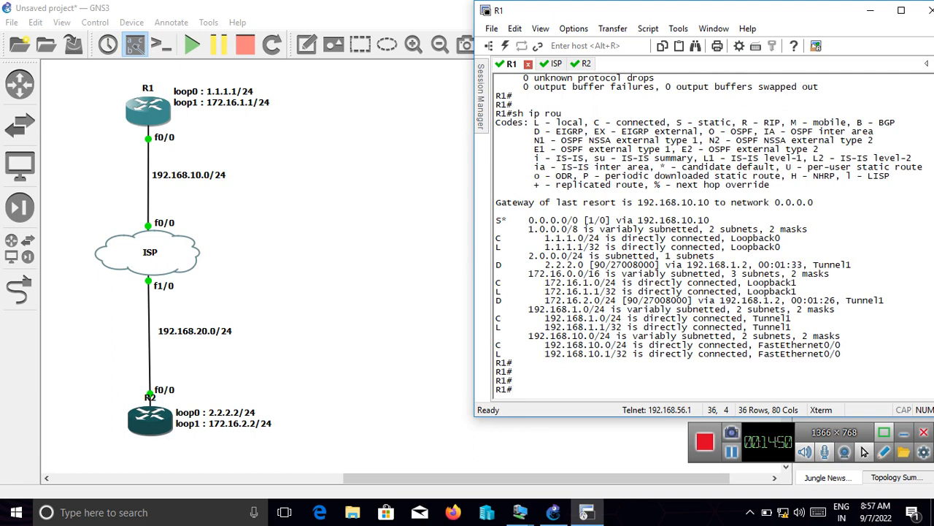
# - Display R1's interface summary with "sh ip int bri" and advance the console to empty prompt lines
pyautogui.write('sh ip int bri')
pyautogui.press('Return')
pyautogui.press('Return')
pyautogui.press('Return')
pyautogui.press('Return')
pyautogui.press('Return')
pyautogui.press('Return')
pyautogui.press('Return')
pyautogui.press('Return')
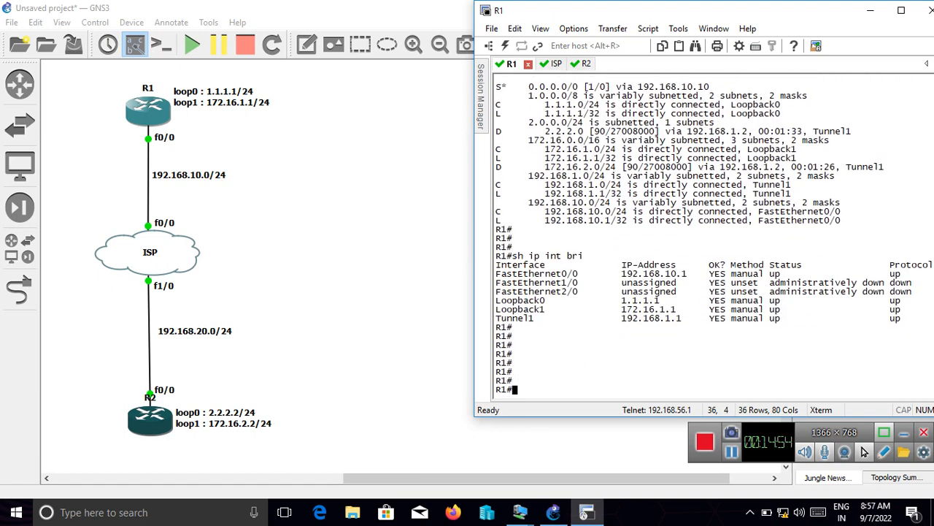
pyautogui.press('Return')
pyautogui.press('Return')
pyautogui.press('Return')
pyautogui.press('Return')
pyautogui.press('Return')
pyautogui.press('Return')
pyautogui.press('Return')
pyautogui.press('Return')
pyautogui.press('Return')
pyautogui.press('Return')
pyautogui.press('Return')
pyautogui.press('Return')
pyautogui.press('Return')
pyautogui.press('Return')
pyautogui.press('Return')
pyautogui.press('Return')
pyautogui.press('Return')
pyautogui.press('Return')
pyautogui.press('Return')
pyautogui.press('Return')
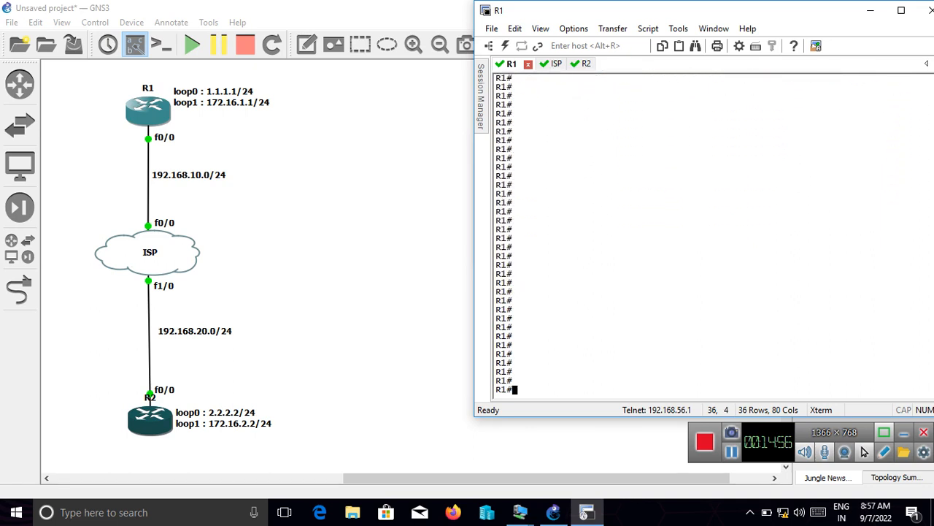
# - Display only R1's EIGRP routes with "sh ip route eigrp" and highlight the entry for R2's loopback 0 network
pyautogui.write('sh ip')
pyautogui.write('route e')
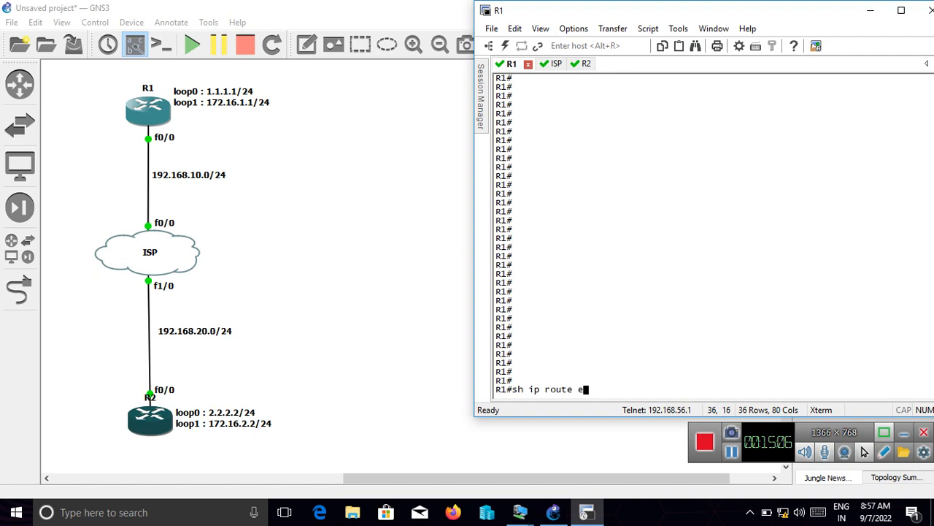
pyautogui.write('igrp')
pyautogui.press('Return')
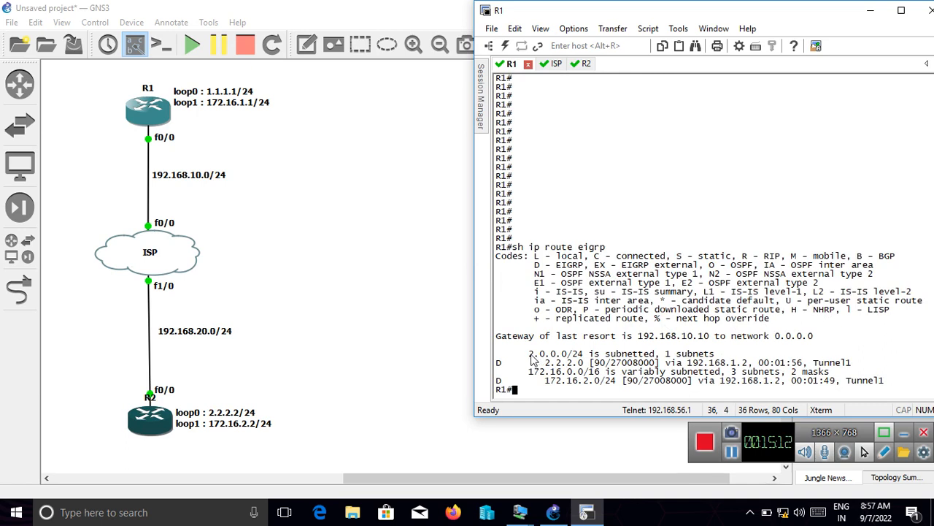
pyautogui.moveTo(532, 359); pyautogui.dragTo(595, 370)
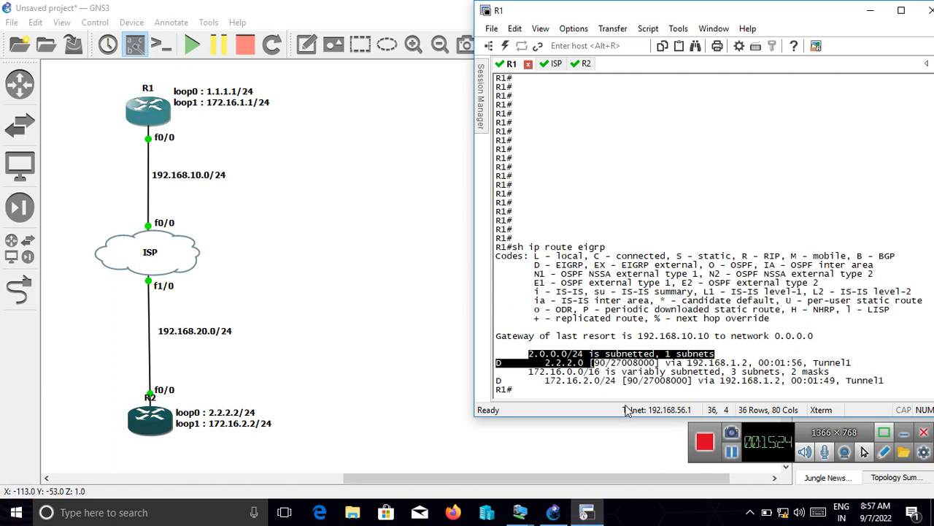
# - List R1's EIGRP neighbors with "sh ip eigrp nei" and highlight the neighbor's address and tunnel interface
pyautogui.press('Return')
pyautogui.press('Return')
pyautogui.press('Return')
pyautogui.press('Return')
pyautogui.press('Return')
pyautogui.press('Return')
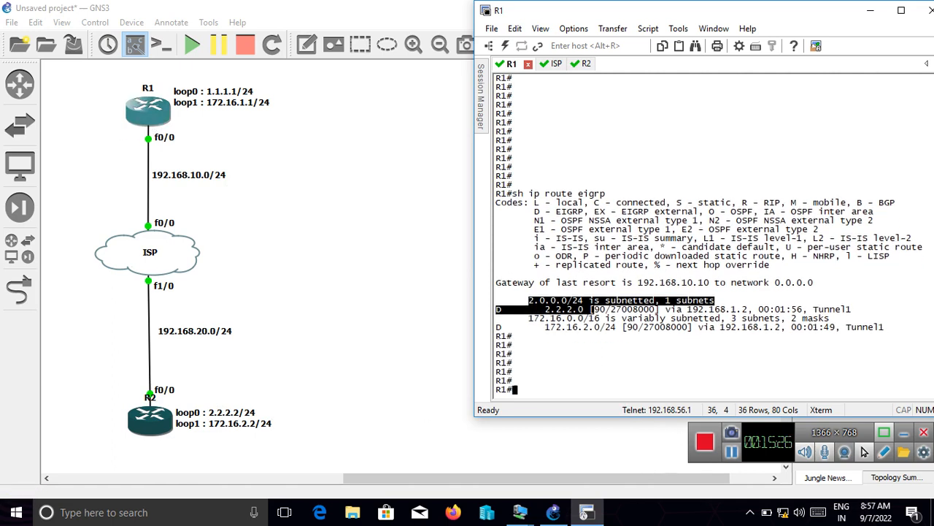
pyautogui.write('do sh')
pyautogui.write('sh')
pyautogui.write(' ip eigrp ')
pyautogui.write('neu')
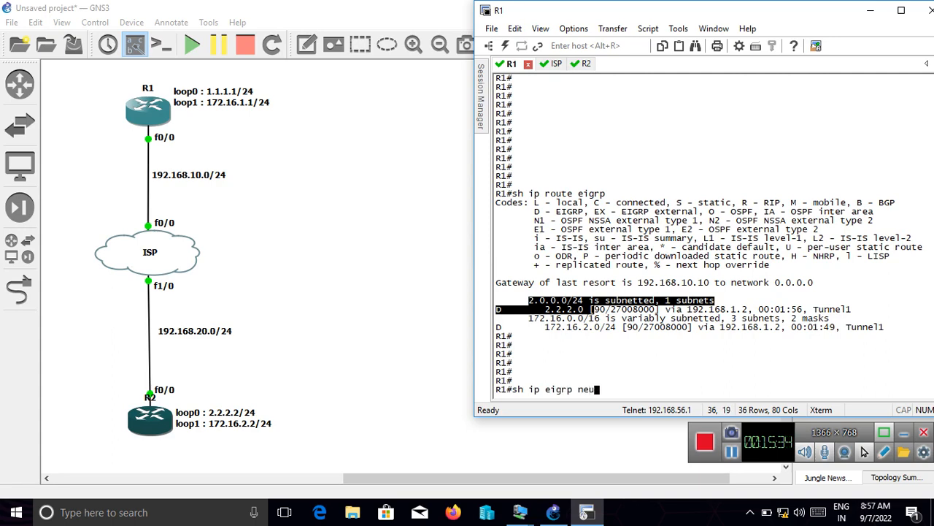
pyautogui.press('Return')
pyautogui.press('Return')
pyautogui.press('Return')
pyautogui.press('Return')
pyautogui.press('Return')
pyautogui.press('Return')
pyautogui.press('Return')
pyautogui.press('Return')
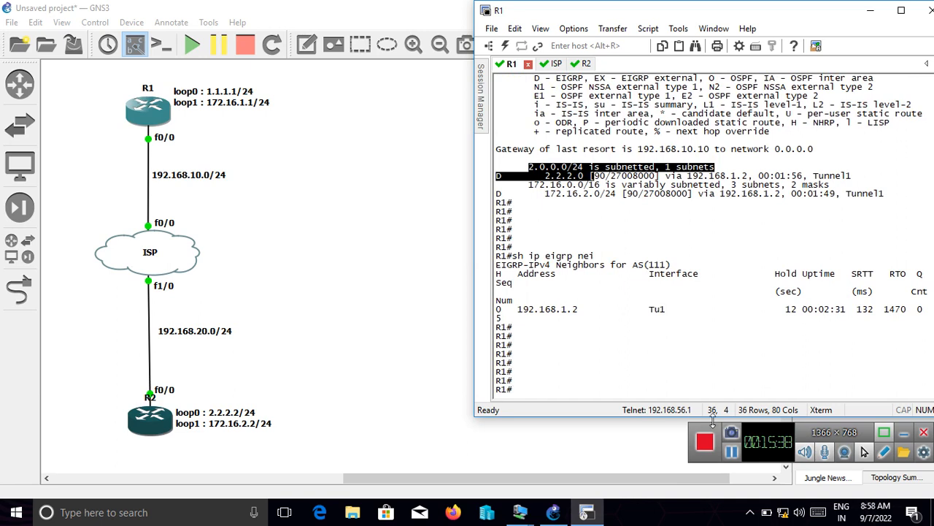
pyautogui.moveTo(676, 312); pyautogui.dragTo(496, 309)
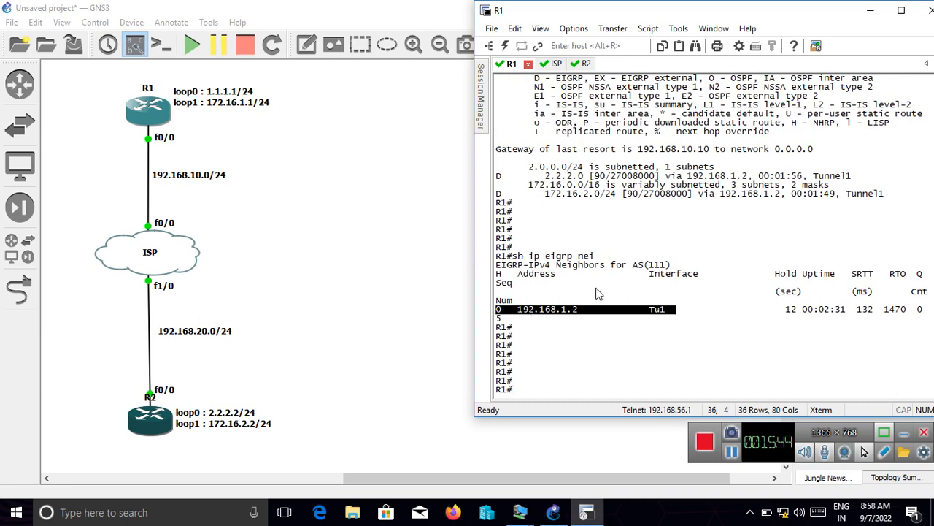
# - Minimize the router console window and inspect the R1, ISP and R2 nodes and their links in the GNS3 topology
pyautogui.moveTo(736, 14); pyautogui.dragTo(422, 44)
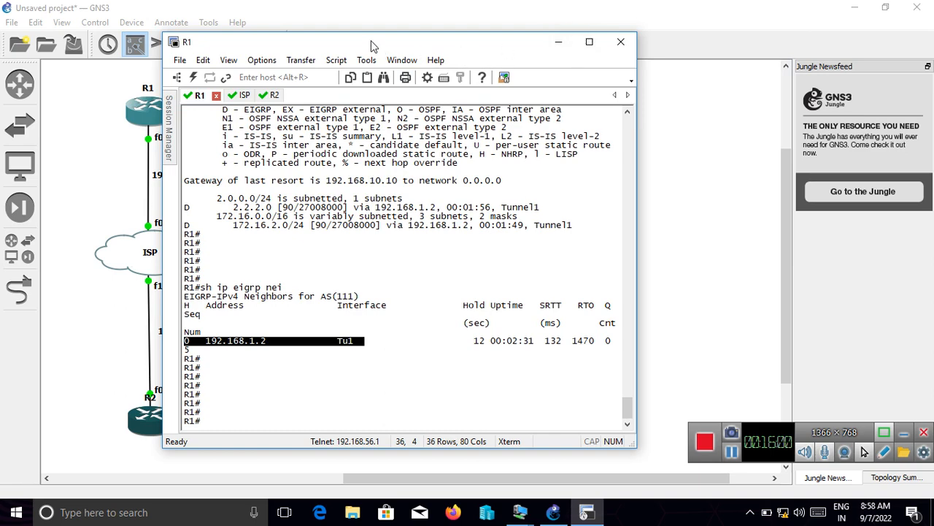
pyautogui.moveTo(372, 44); pyautogui.dragTo(752, 6)
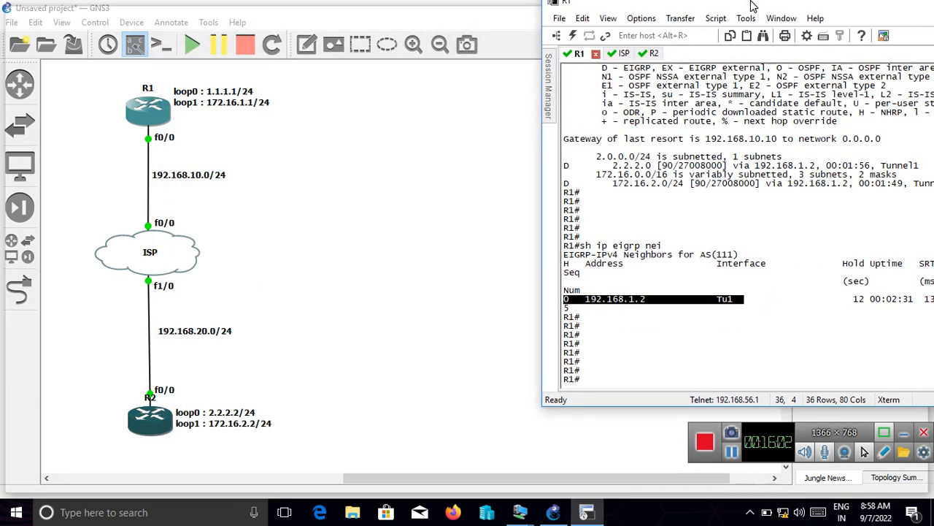
pyautogui.doubleClick(752, 5)
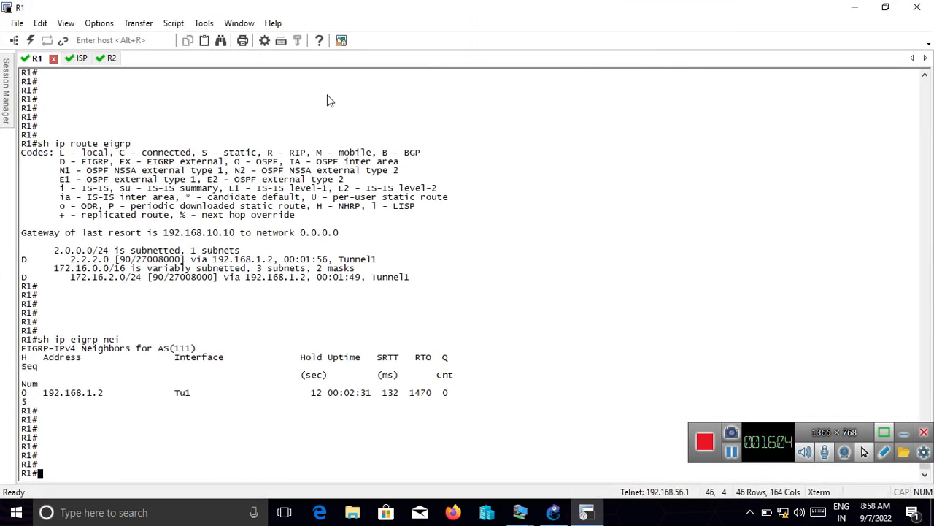
pyautogui.click(867, 6)
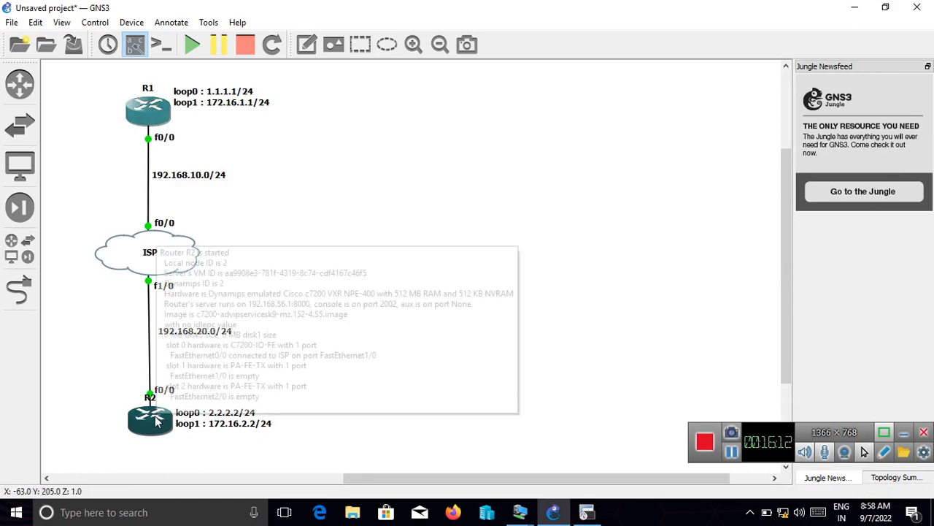
pyautogui.moveTo(150, 130)
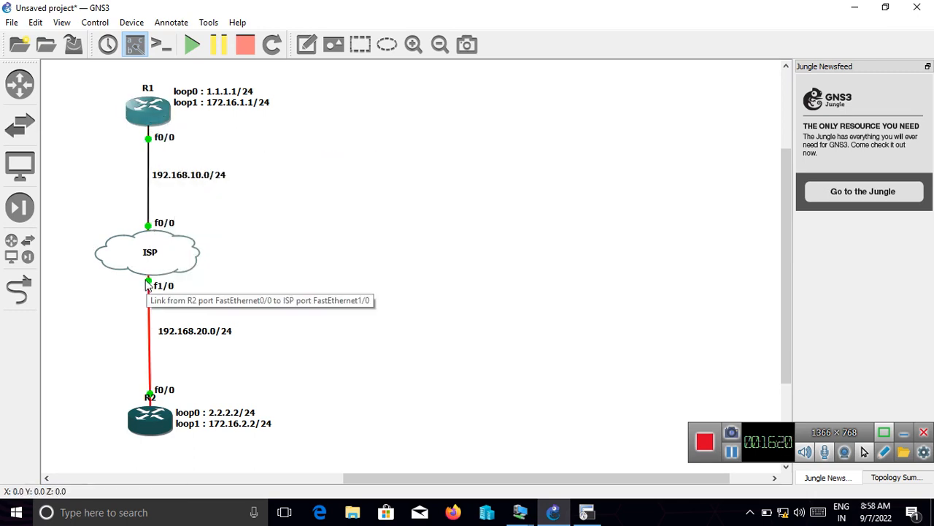
pyautogui.moveTo(149, 250)
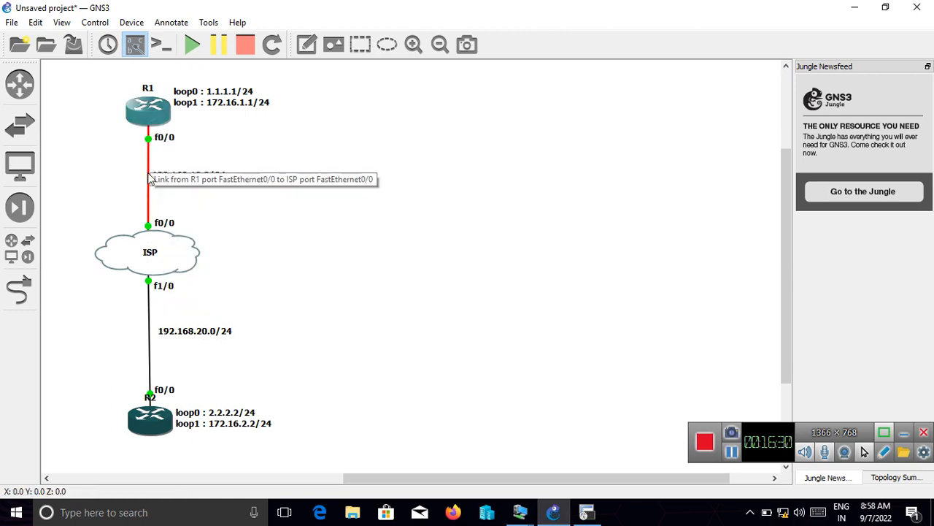
pyautogui.moveTo(150, 430)
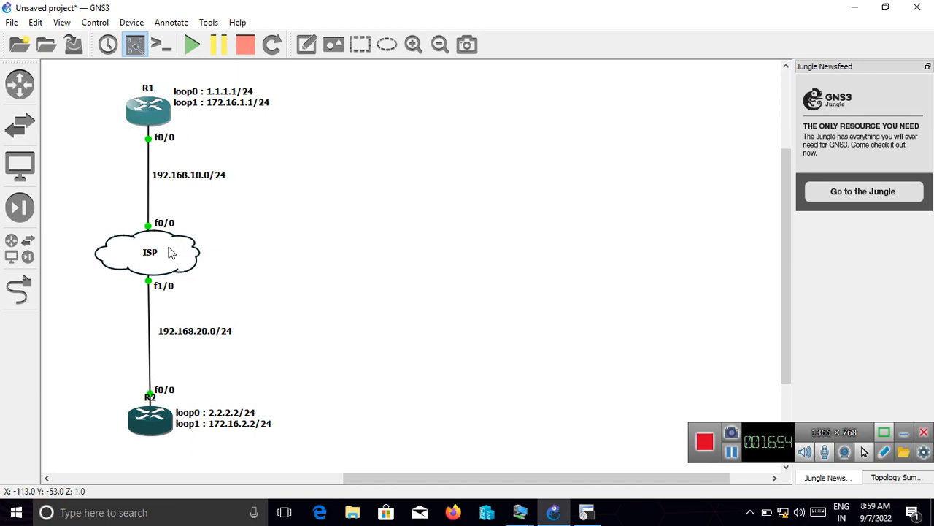
pyautogui.moveTo(168, 251)
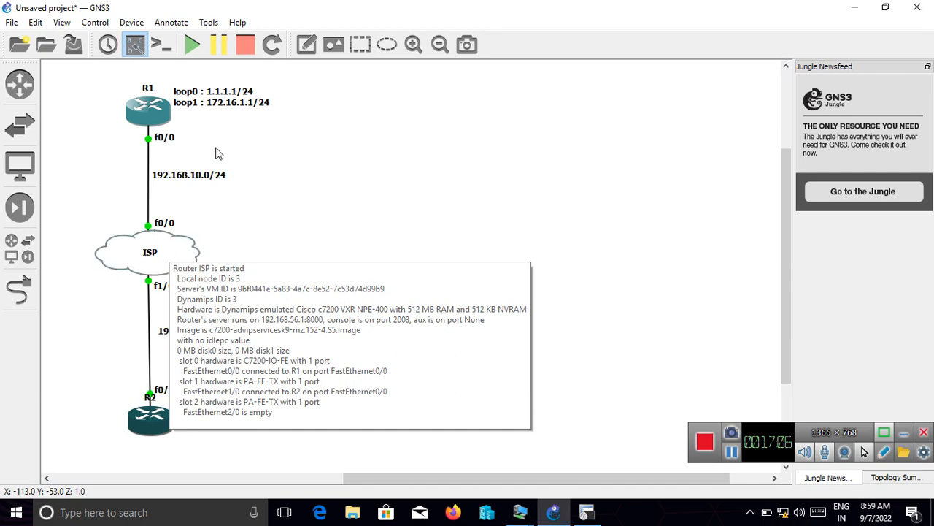
pyautogui.moveTo(162, 107)
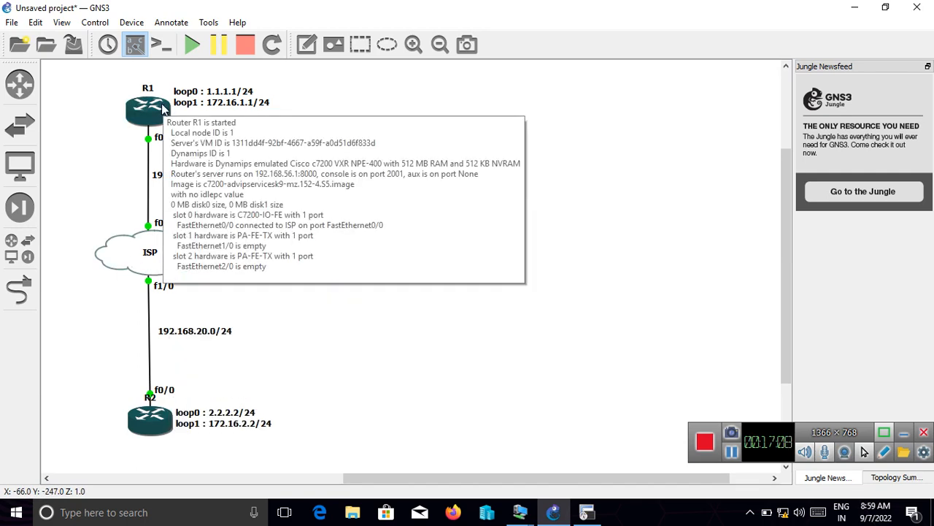